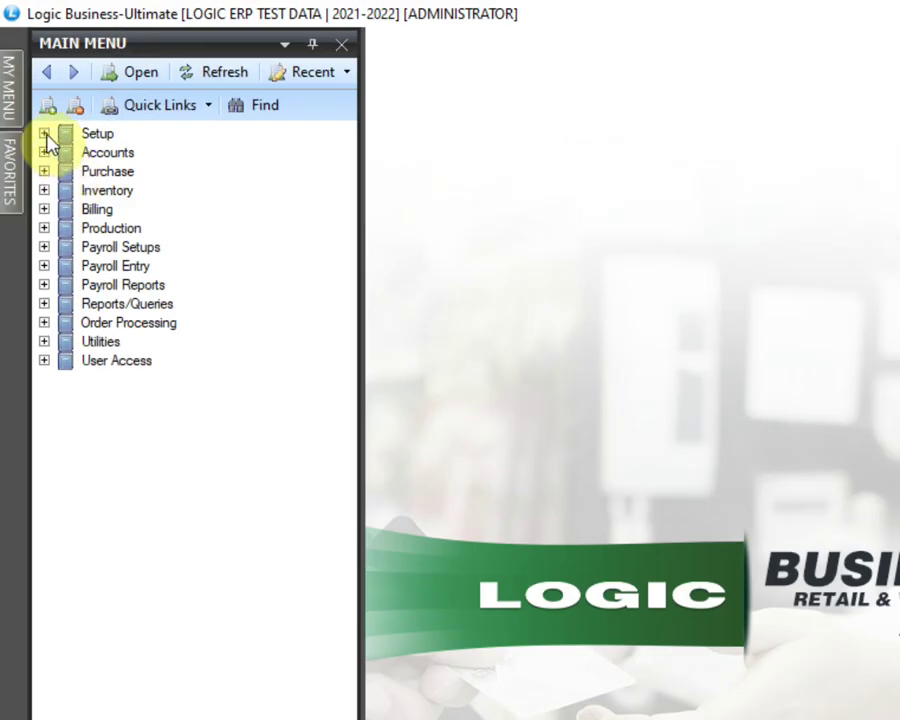
- Open the Setup New Account form under Setup > Setup Accounts in the main menu
{"action": "left_click", "coordinate": [27, 79]}
{"action": "left_click", "coordinate": [66, 153]}
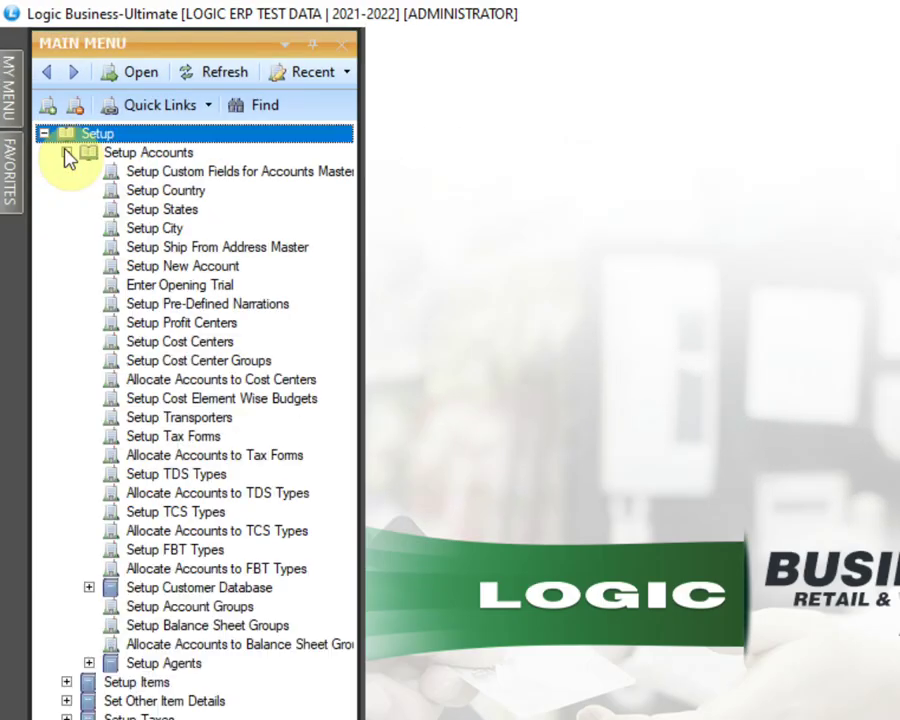
{"action": "left_click", "coordinate": [214, 266]}
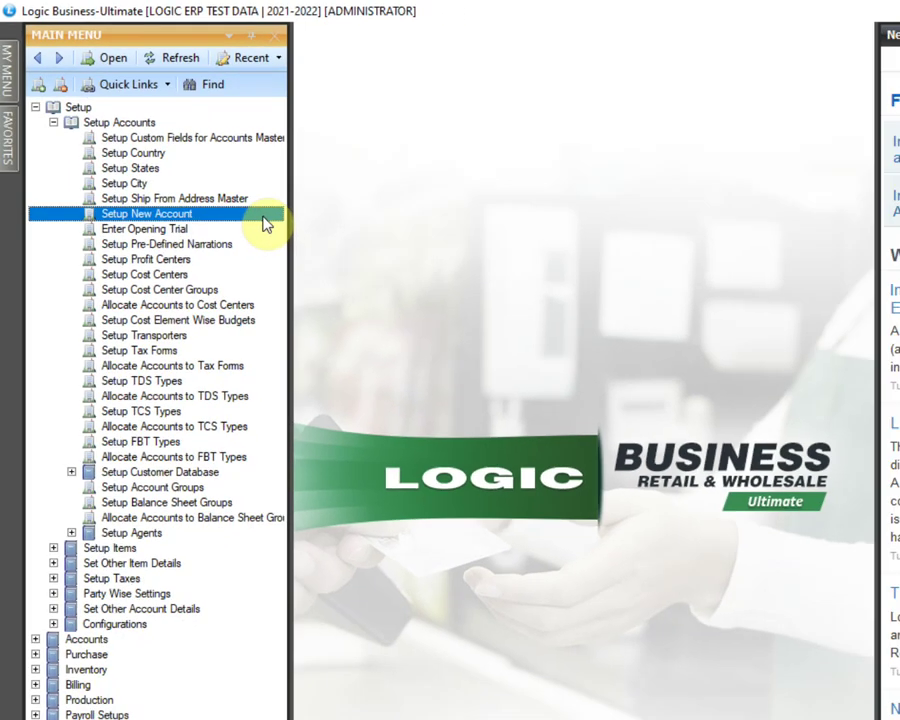
{"action": "double_click", "coordinate": [328, 281]}
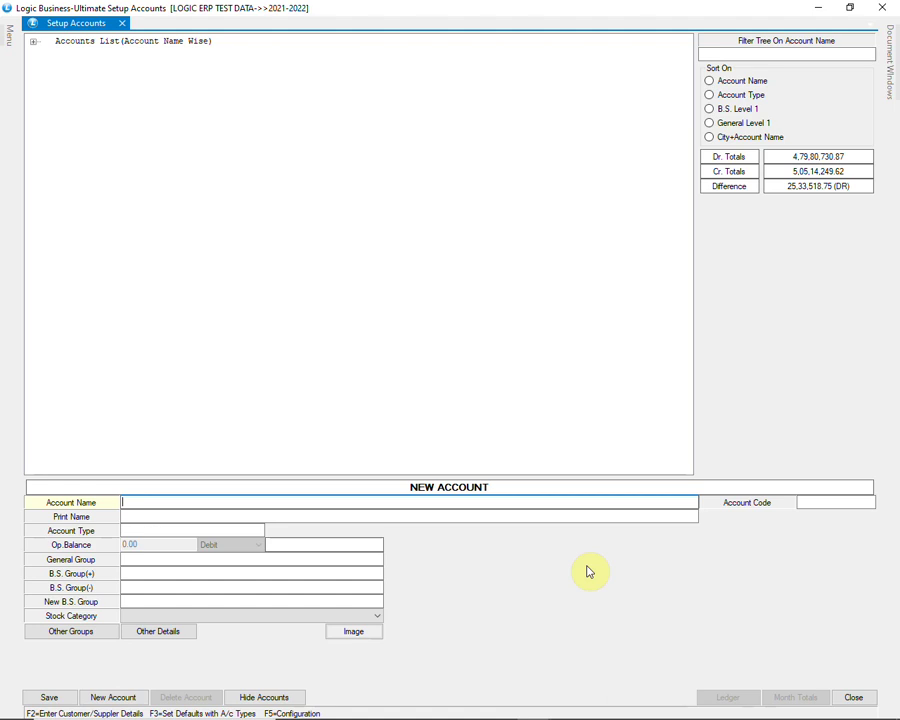
- Enter Account Name 'LOGIC ERP SOLUTIONS PVT. LTD.' and Print Name 'LOGIC ERP'
{"action": "type", "text": "LO"}
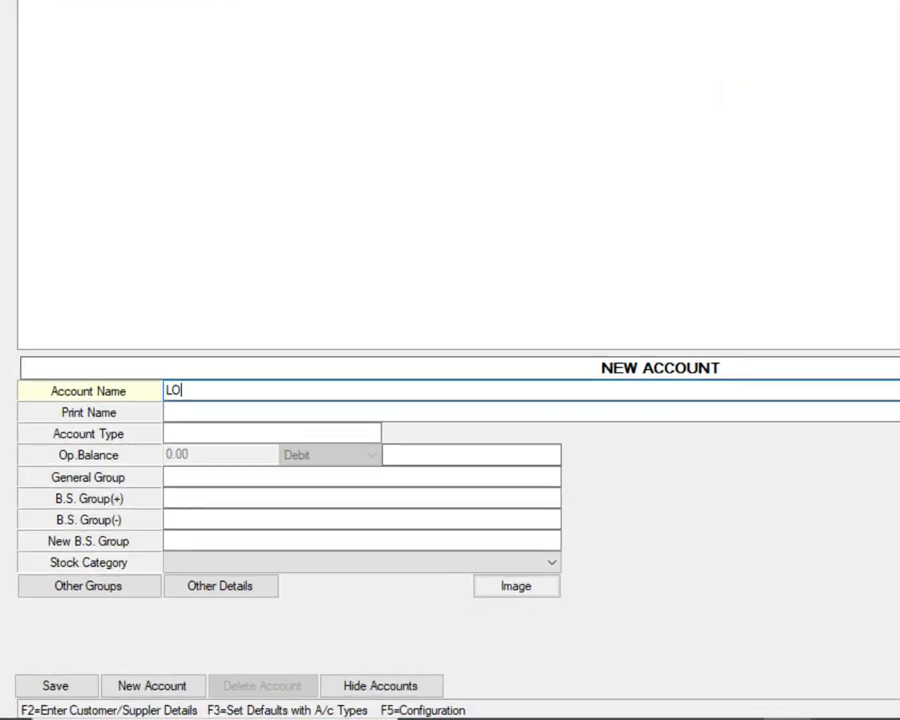
{"action": "type", "text": "GIC ERP SOLUTIONS PV"}
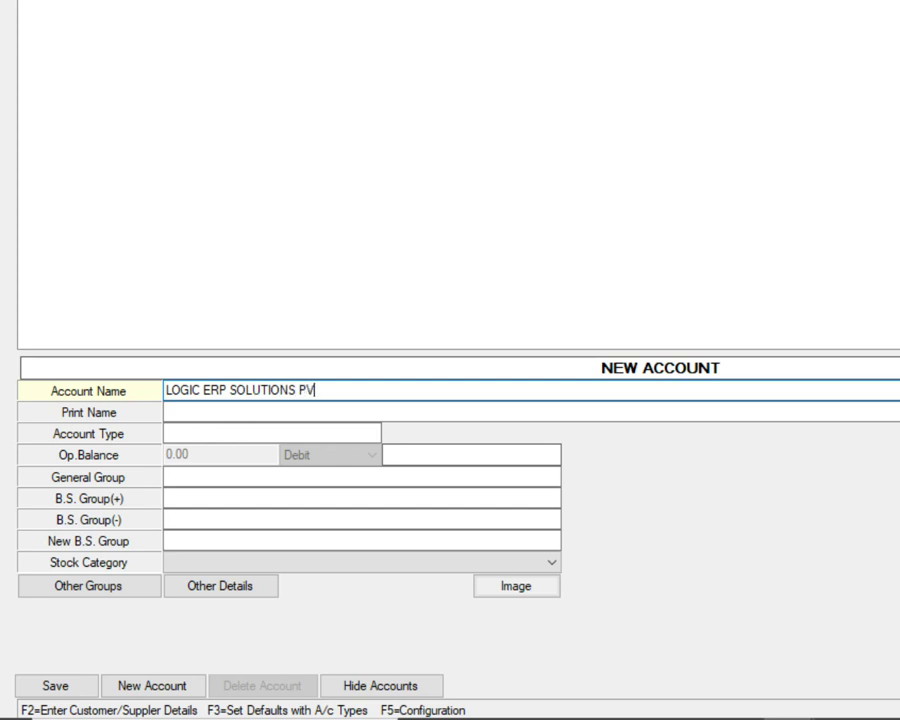
{"action": "type", "text": "T. LTD."}
{"action": "key", "text": "Return"}
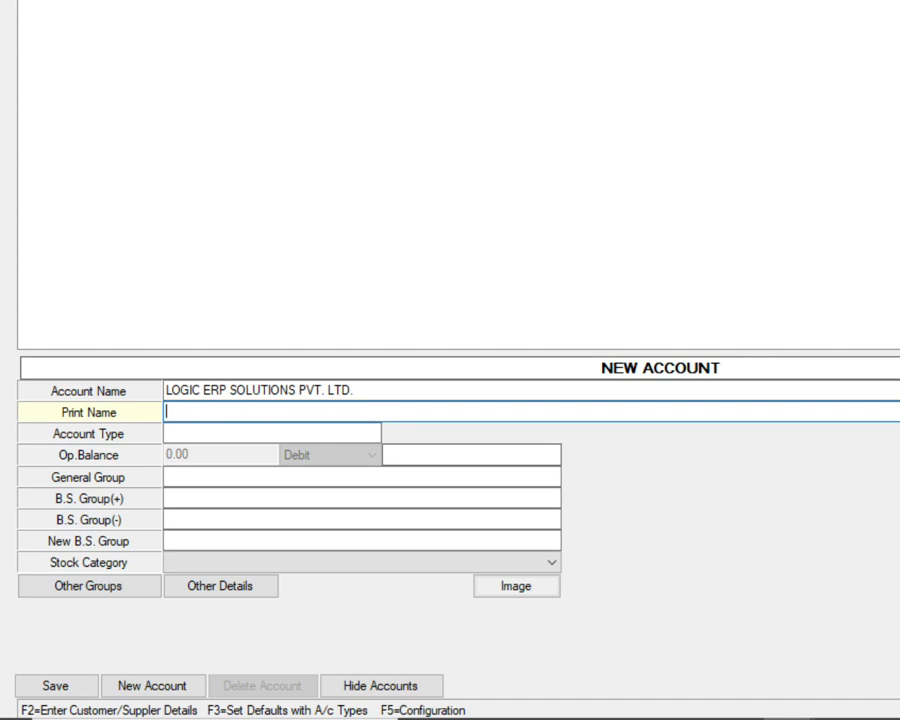
{"action": "type", "text": "LOGIC ERP"}
{"action": "key", "text": "Return"}
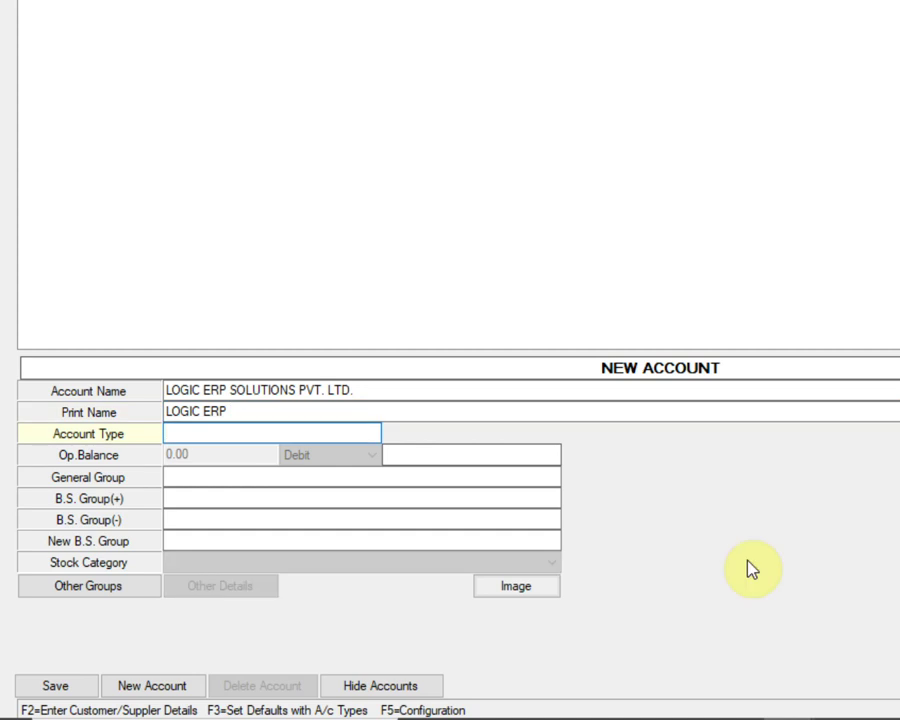
- Set Account Type to CUSTOMER and enable Show in Supplier List
{"action": "key", "text": "Return"}
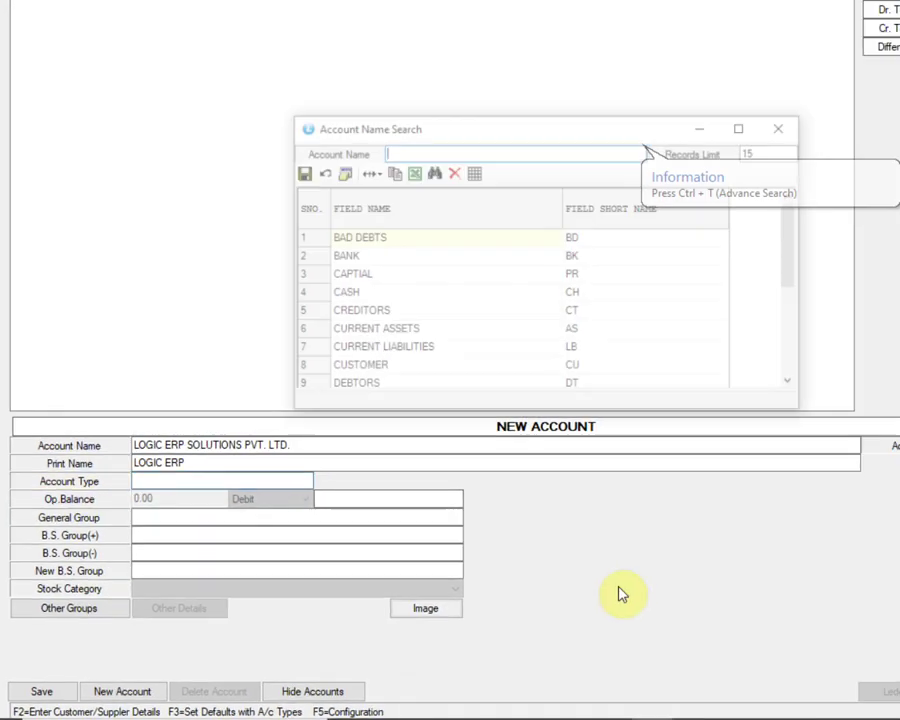
{"action": "key", "text": "Down"}
{"action": "key", "text": "Down"}
{"action": "key", "text": "Down"}
{"action": "key", "text": "Down"}
{"action": "key", "text": "Down"}
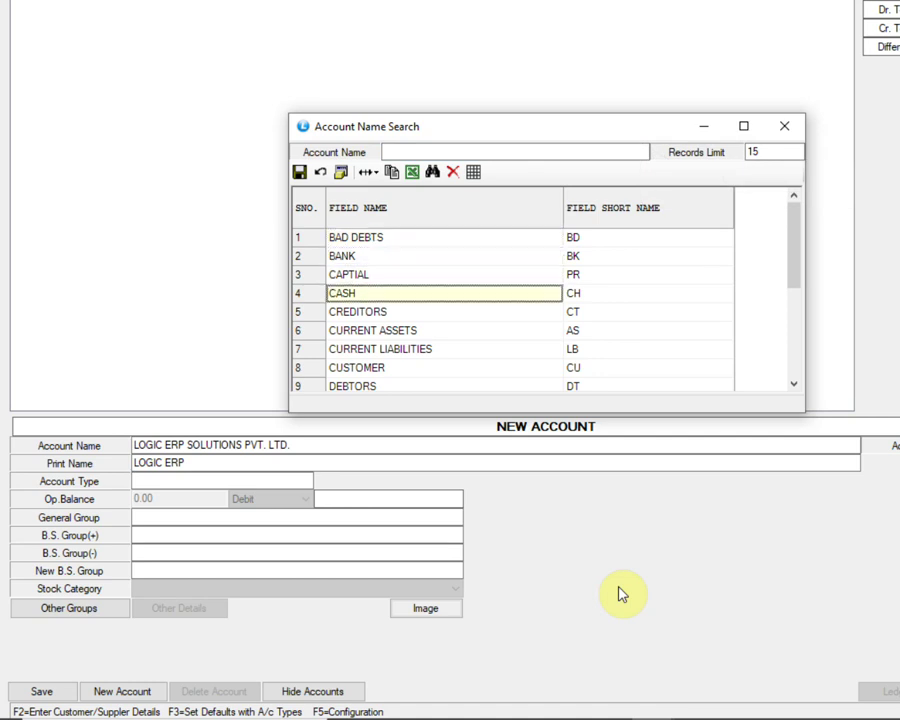
{"action": "key", "text": "Down"}
{"action": "key", "text": "Down"}
{"action": "key", "text": "Down"}
{"action": "key", "text": "Down"}
{"action": "key", "text": "Down"}
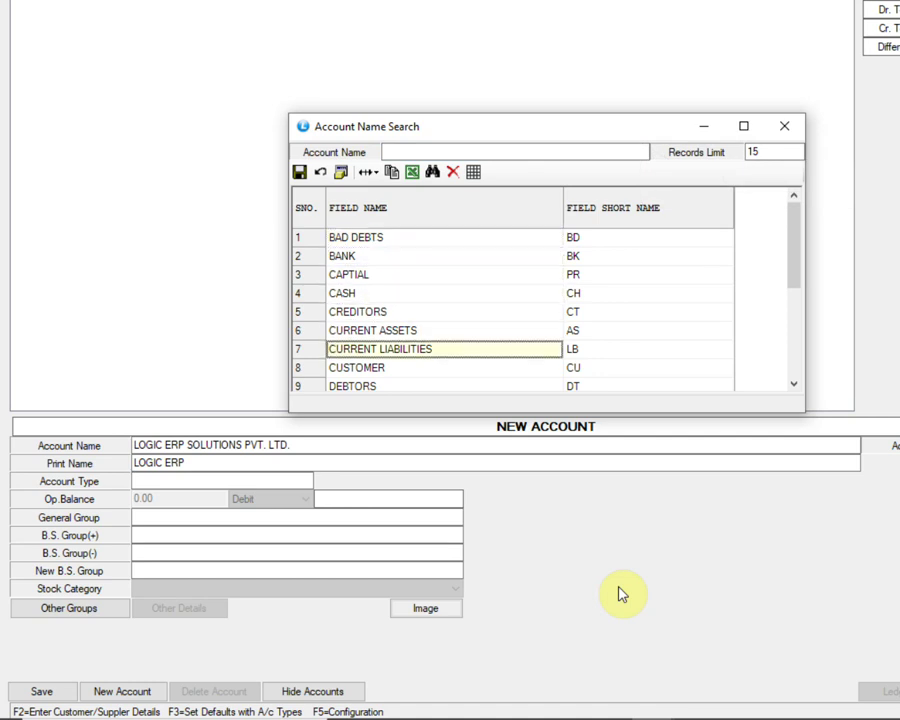
{"action": "key", "text": "Down"}
{"action": "key", "text": "Down"}
{"action": "key", "text": "Down"}
{"action": "key", "text": "Down"}
{"action": "key", "text": "Down"}
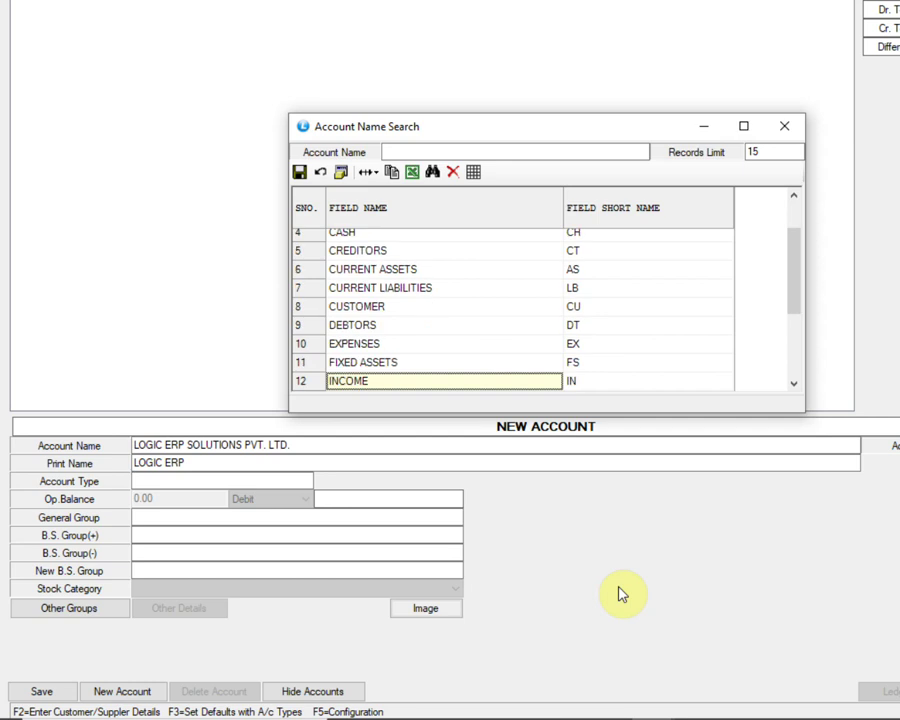
{"action": "key", "text": "Down"}
{"action": "key", "text": "Down"}
{"action": "key", "text": "Down"}
{"action": "key", "text": "Down"}
{"action": "key", "text": "Down"}
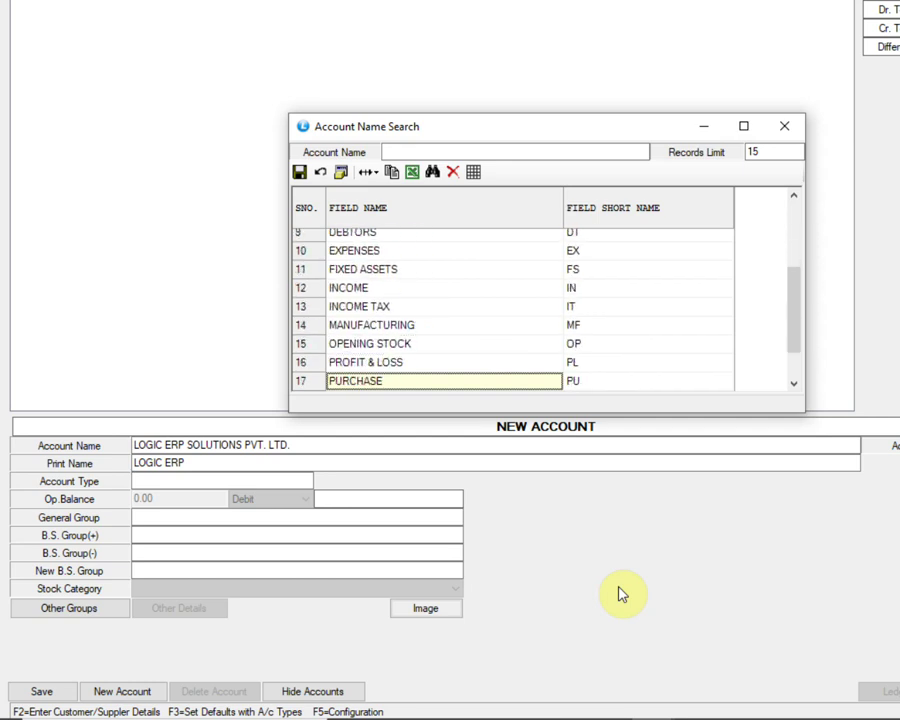
{"action": "key", "text": "Up"}
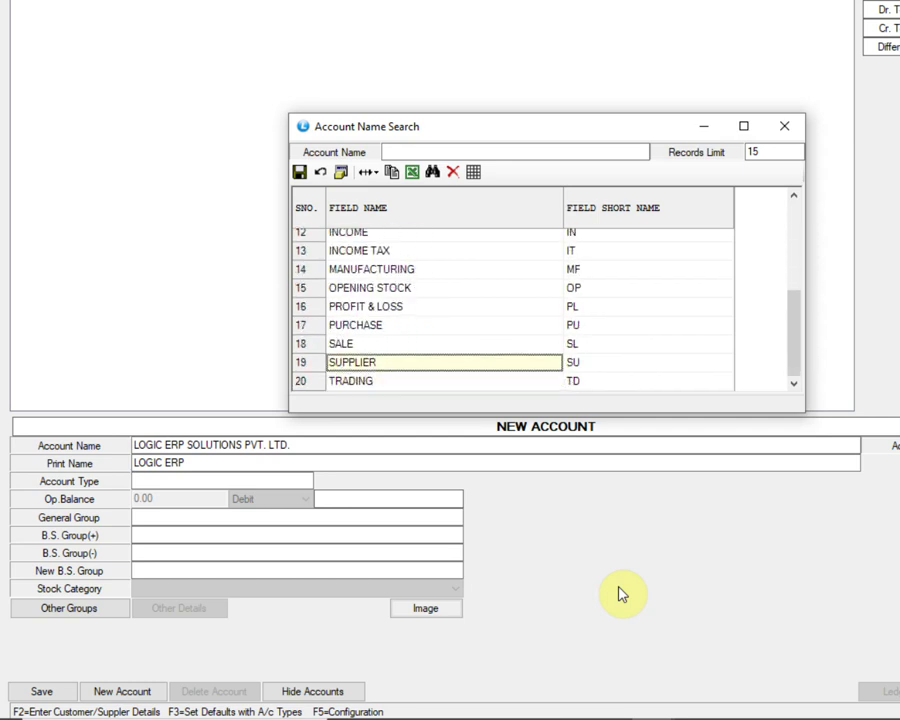
{"action": "key", "text": "Up"}
{"action": "key", "text": "Up"}
{"action": "key", "text": "Up"}
{"action": "key", "text": "Up"}
{"action": "key", "text": "Up"}
{"action": "key", "text": "Up"}
{"action": "key", "text": "Up"}
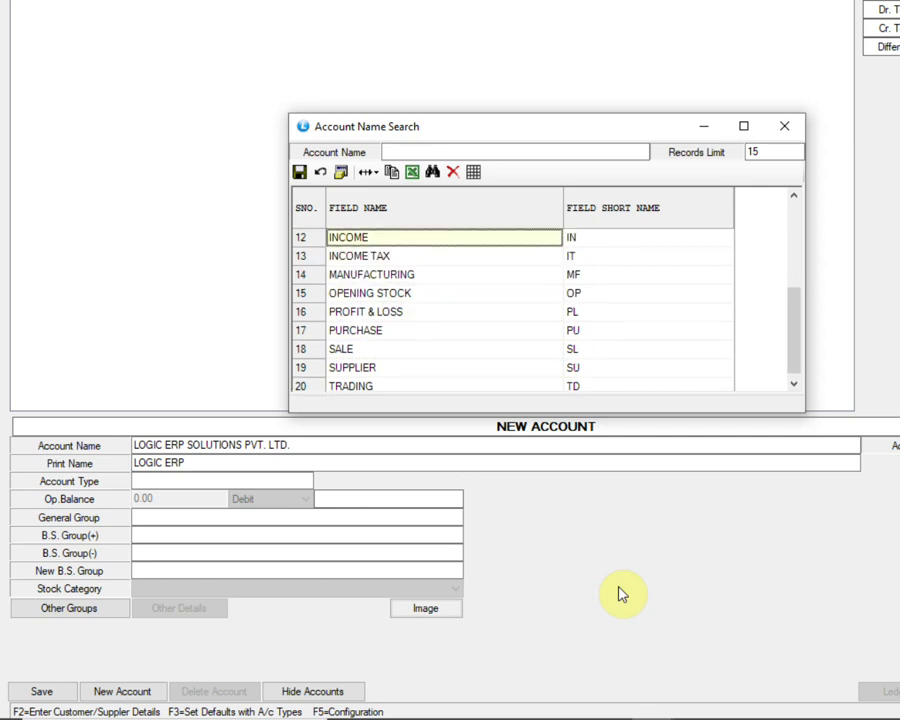
{"action": "key", "text": "Up"}
{"action": "key", "text": "Up"}
{"action": "key", "text": "Up"}
{"action": "key", "text": "Up"}
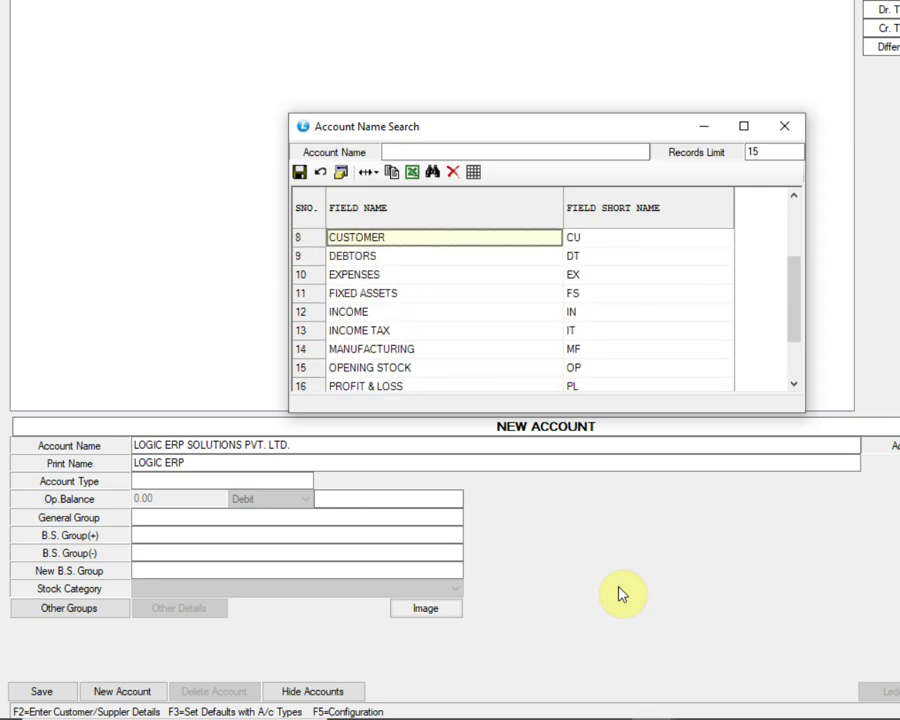
{"action": "key", "text": "Return"}
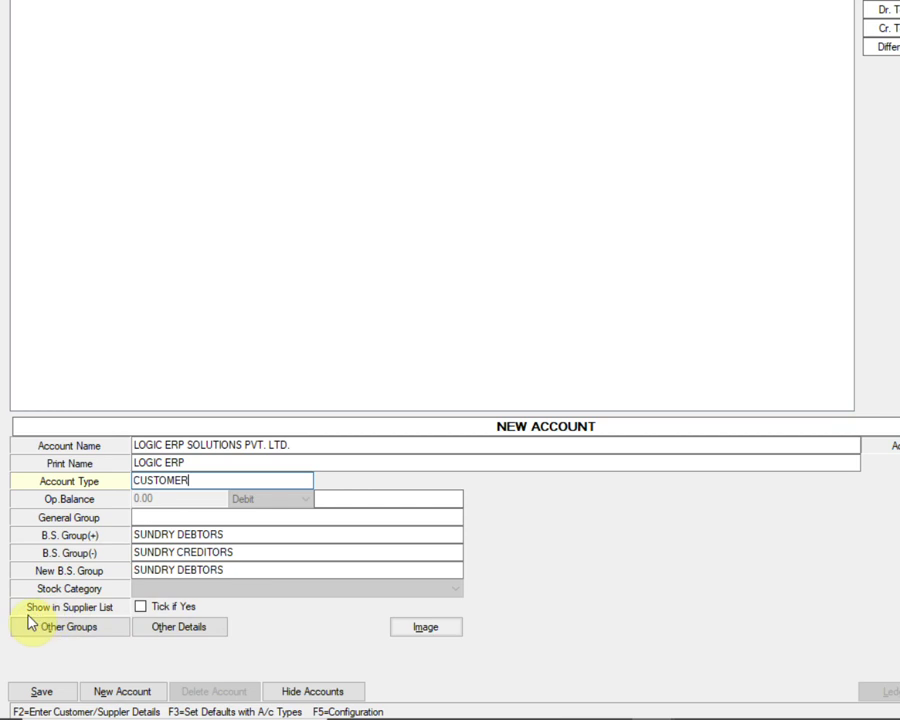
{"action": "left_click", "coordinate": [141, 608]}
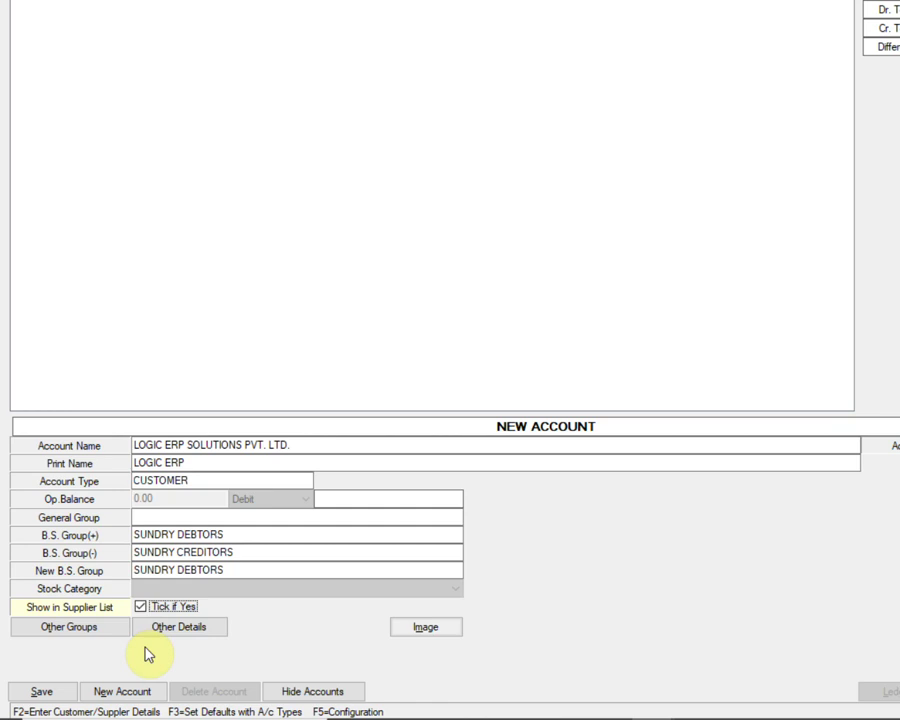
- Clear General Group1 and close Choose Groups without assigning any general group
{"action": "left_click", "coordinate": [116, 633]}
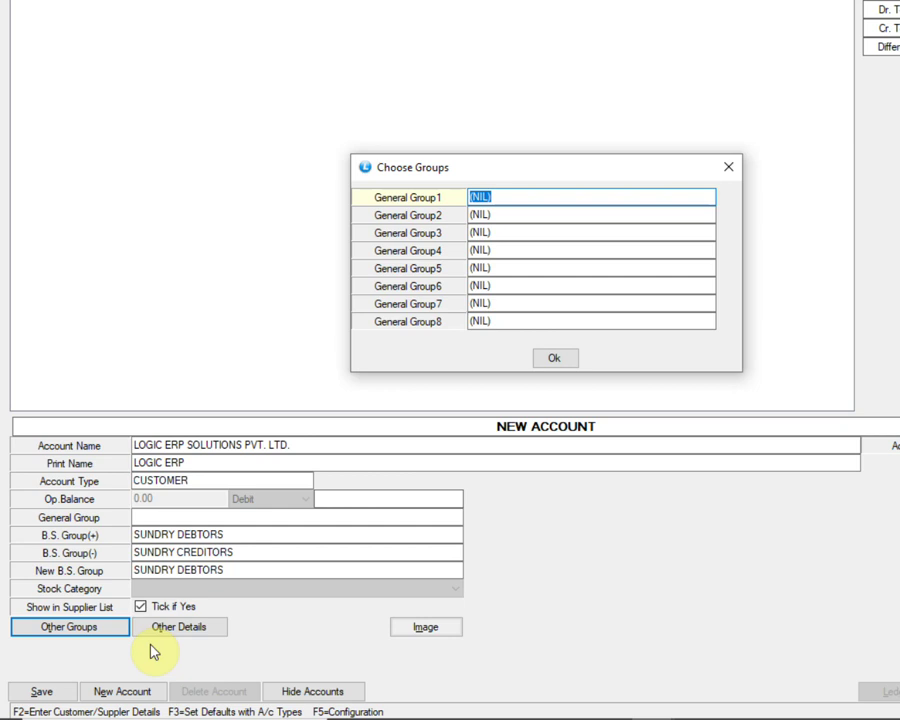
{"action": "key", "text": "BackSpace"}
{"action": "key", "text": "Return"}
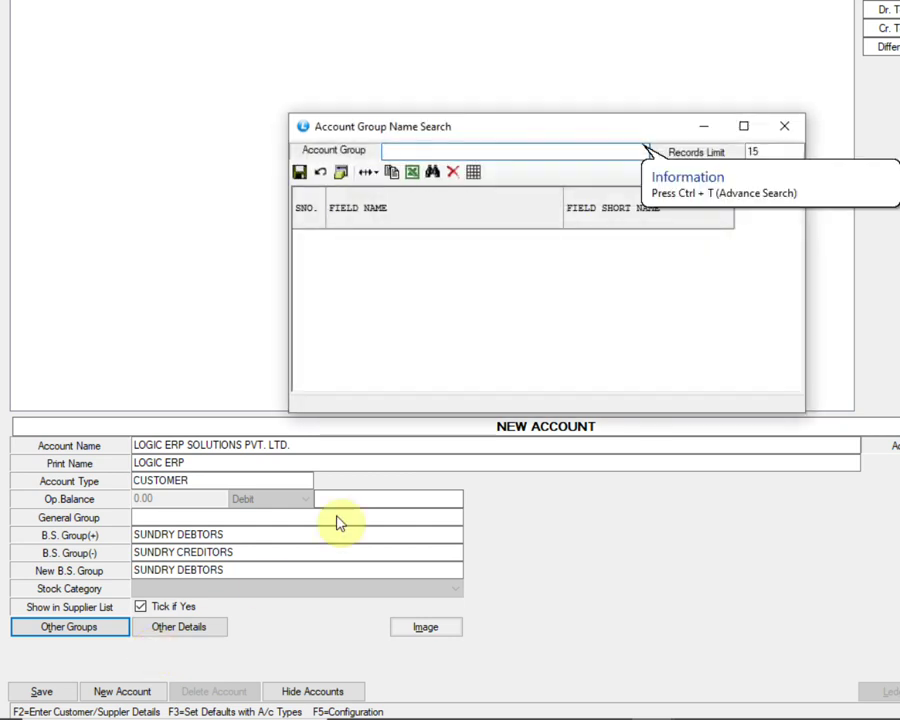
{"action": "left_click", "coordinate": [787, 133]}
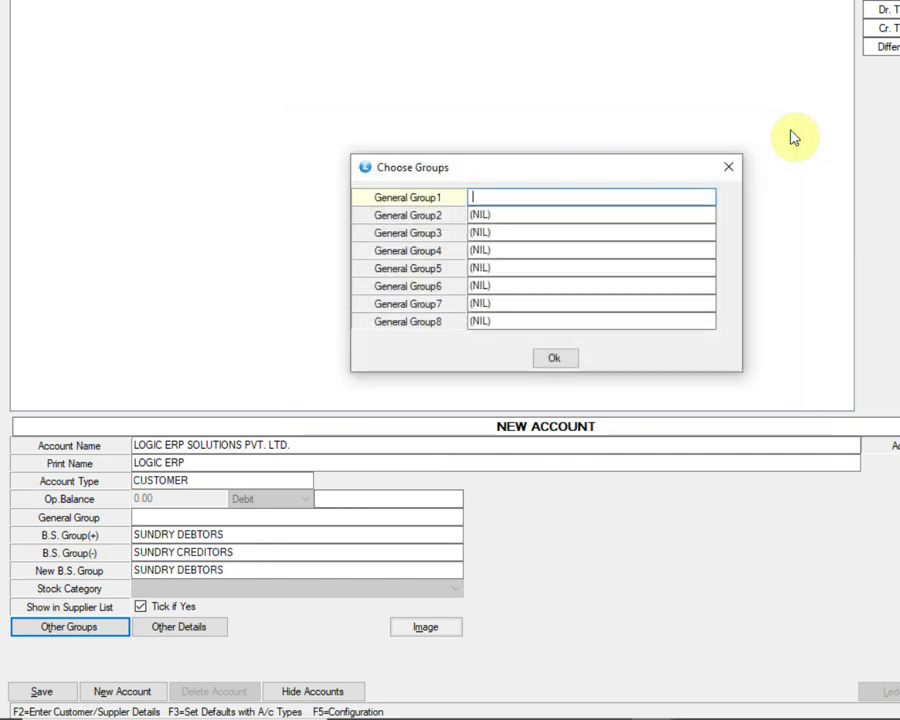
{"action": "left_click", "coordinate": [558, 362]}
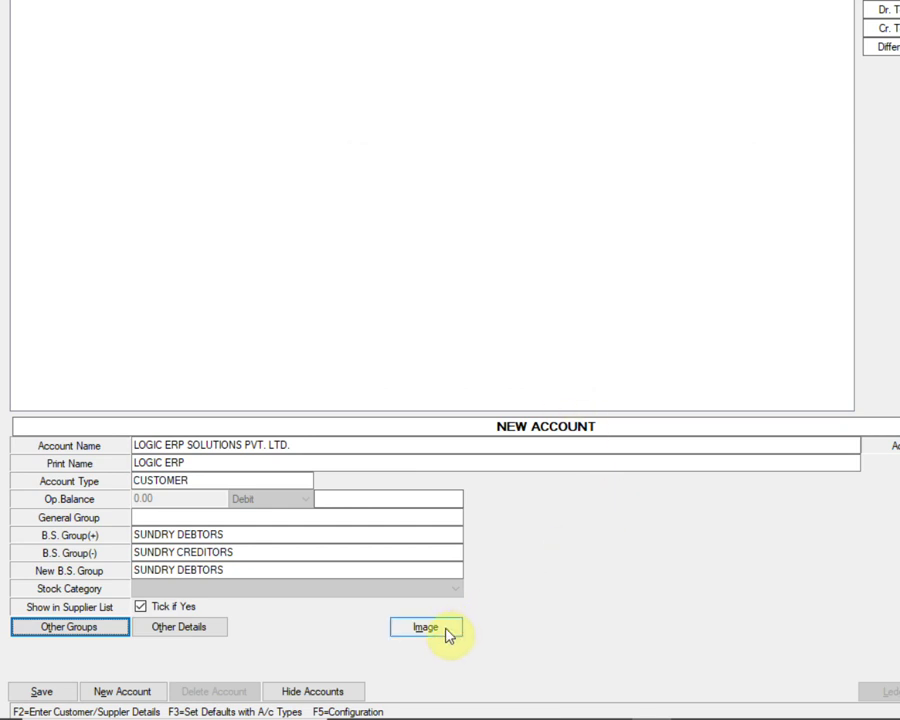
- Add logic-erp-profile-1-638 as the account's large image in Image Manager
{"action": "left_click", "coordinate": [446, 632]}
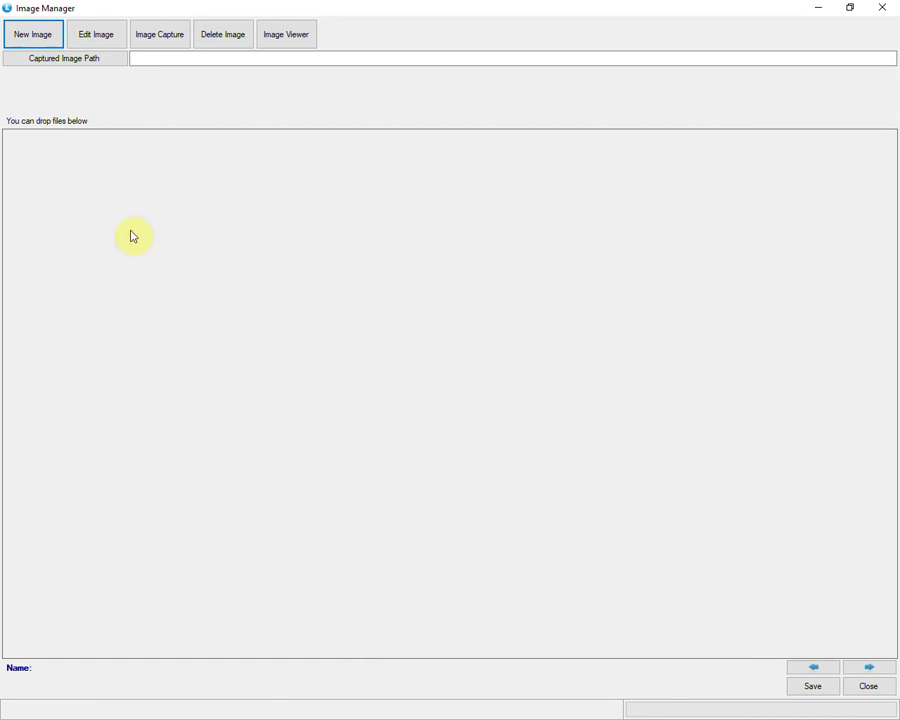
{"action": "left_click", "coordinate": [31, 35]}
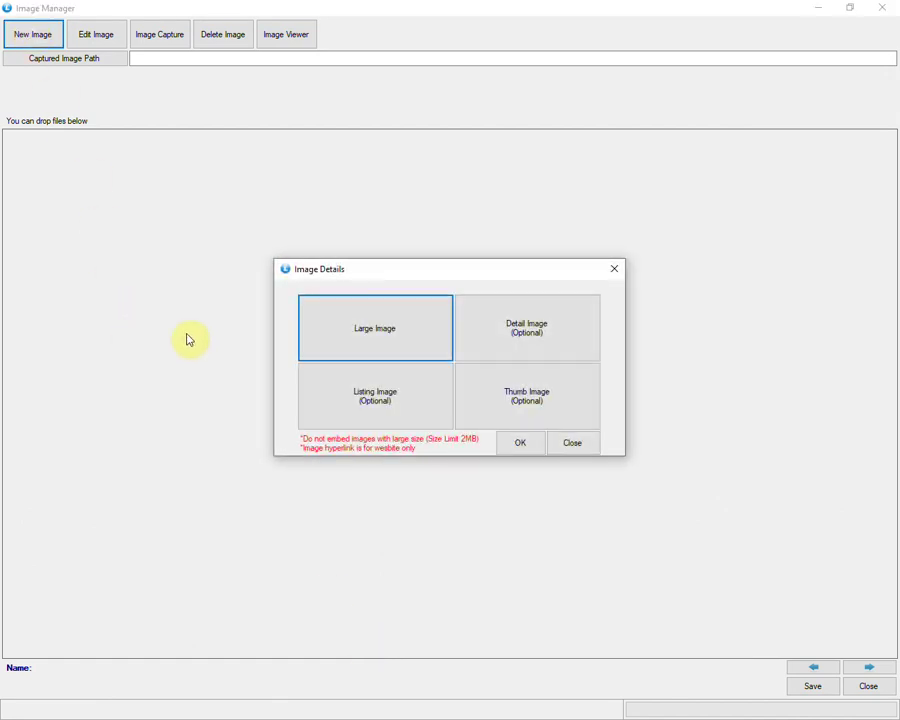
{"action": "left_click", "coordinate": [362, 334]}
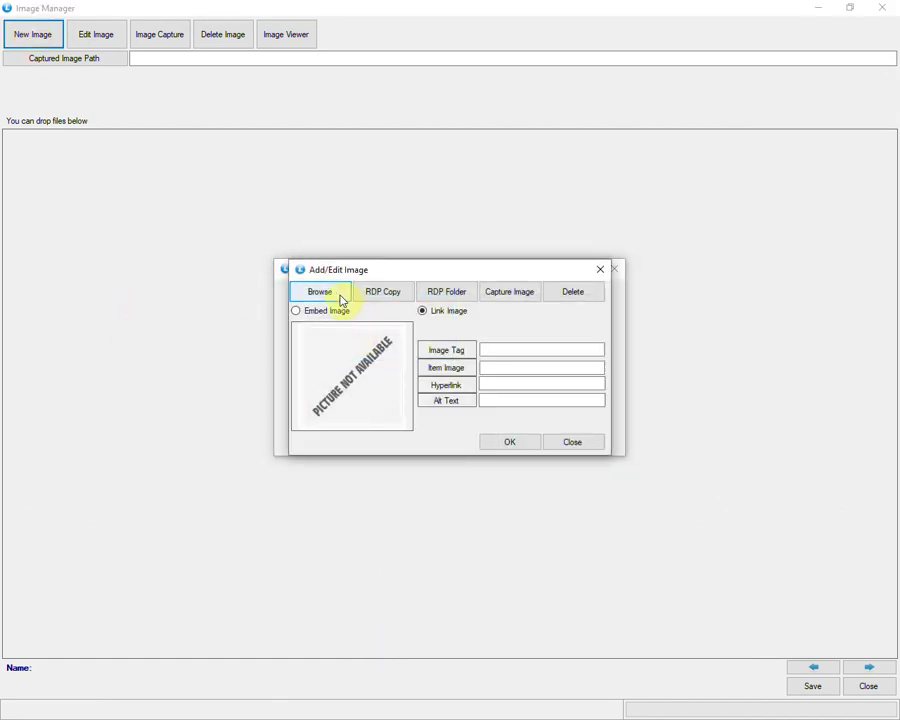
{"action": "left_click", "coordinate": [342, 296]}
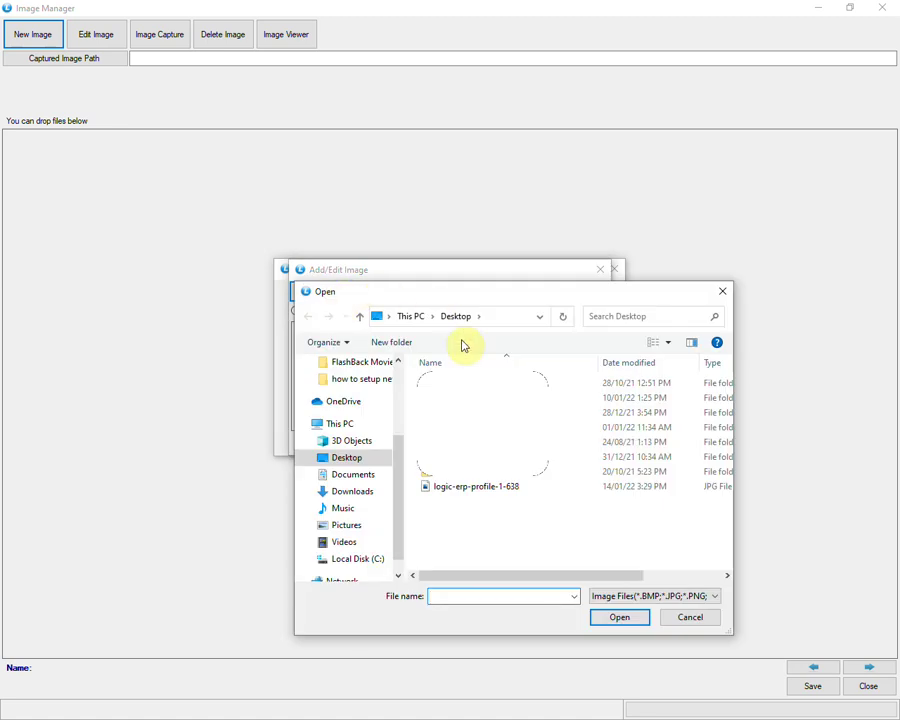
{"action": "left_click", "coordinate": [482, 486]}
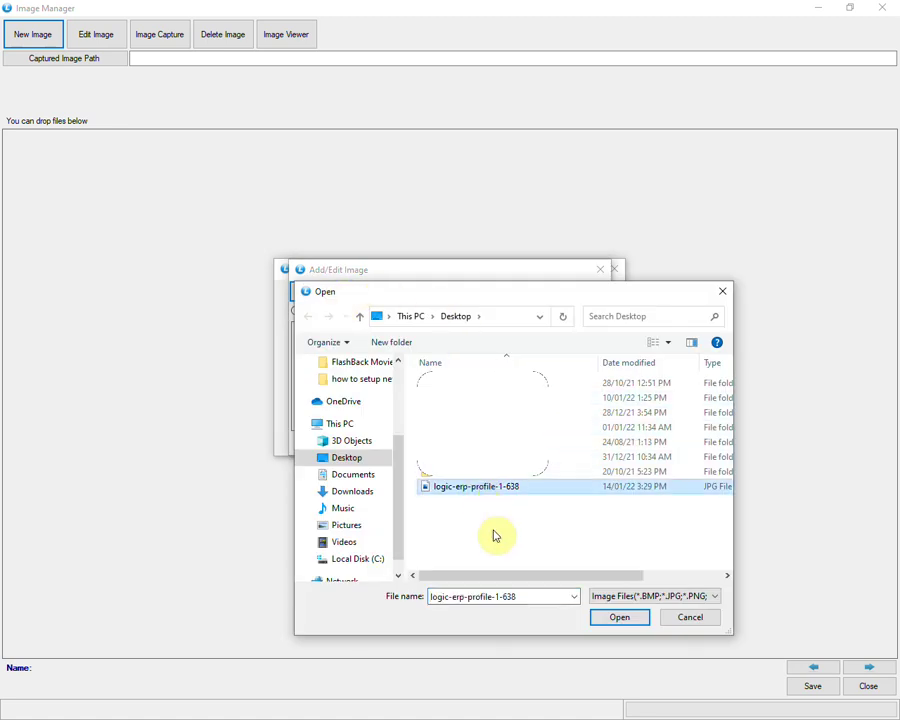
{"action": "left_click", "coordinate": [619, 618]}
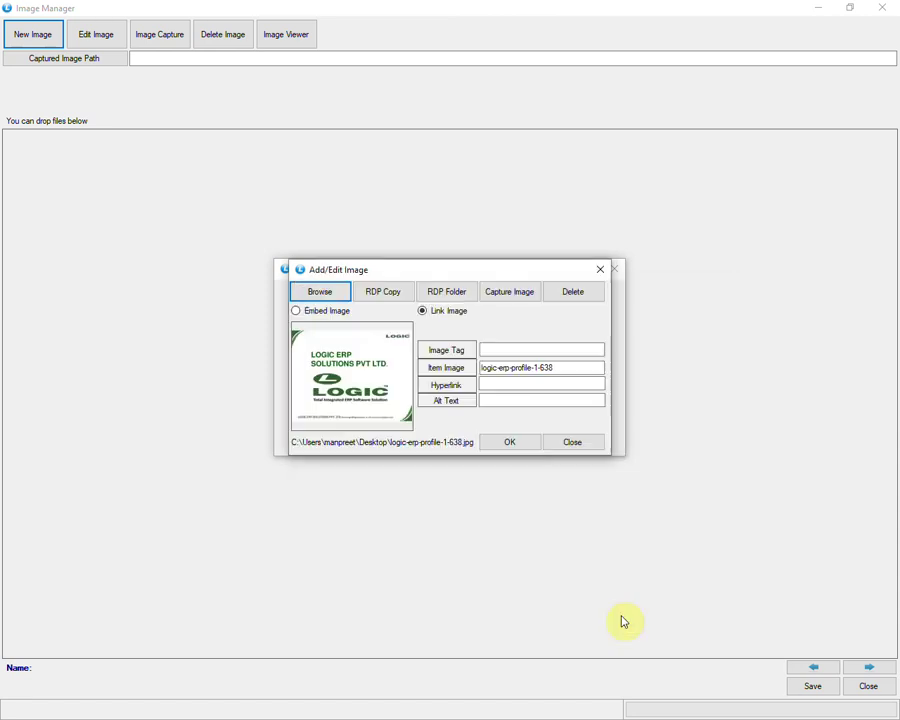
{"action": "left_click", "coordinate": [523, 447]}
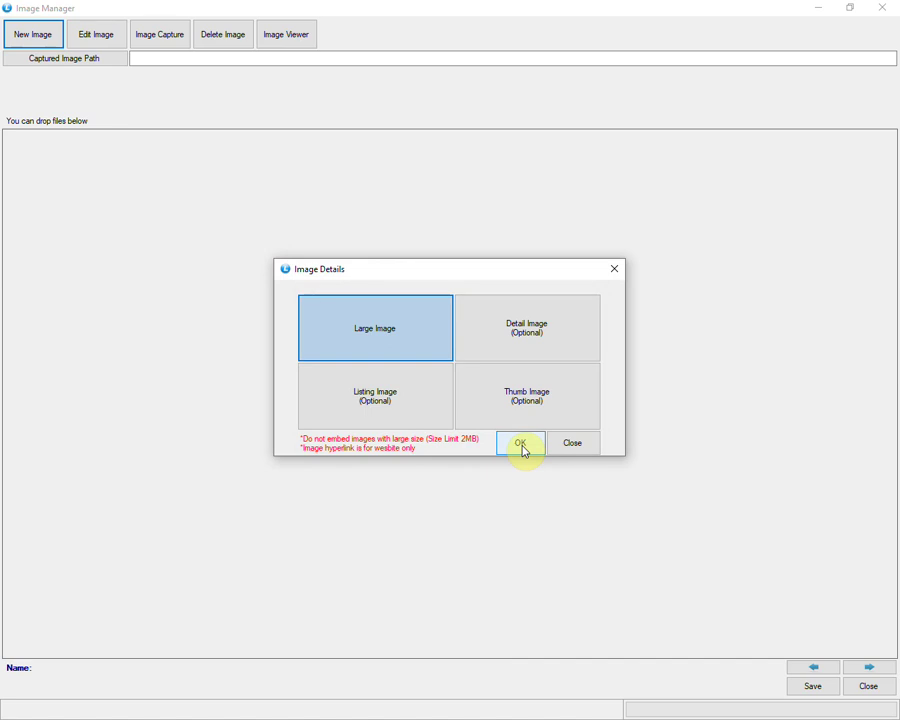
{"action": "left_click", "coordinate": [522, 446]}
- Save the attached logo image, confirm with Yes, and close Image Manager
{"action": "left_click", "coordinate": [58, 204]}
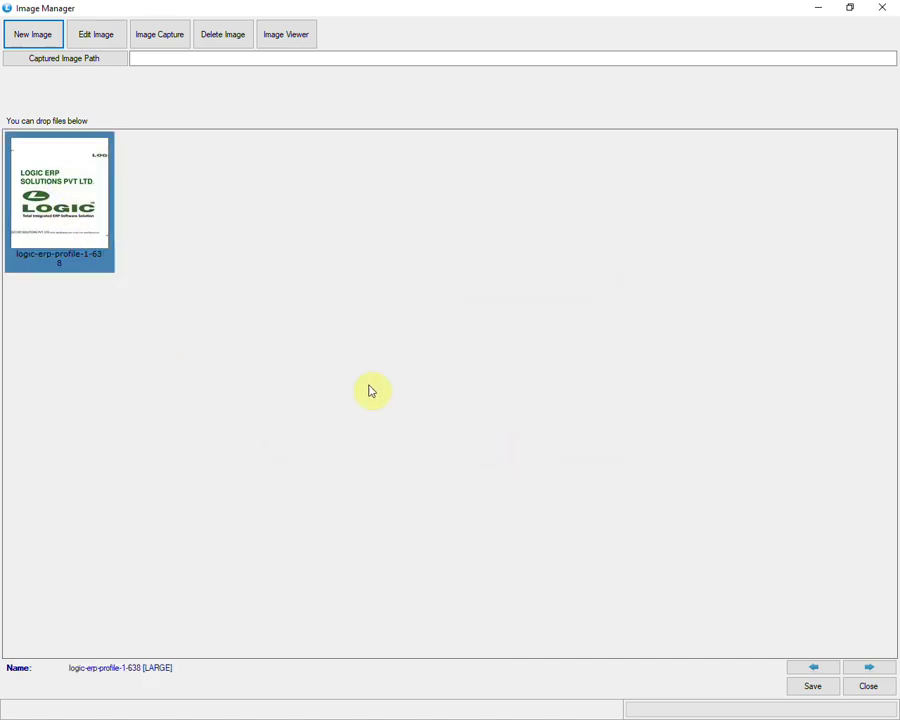
{"action": "left_click", "coordinate": [800, 683]}
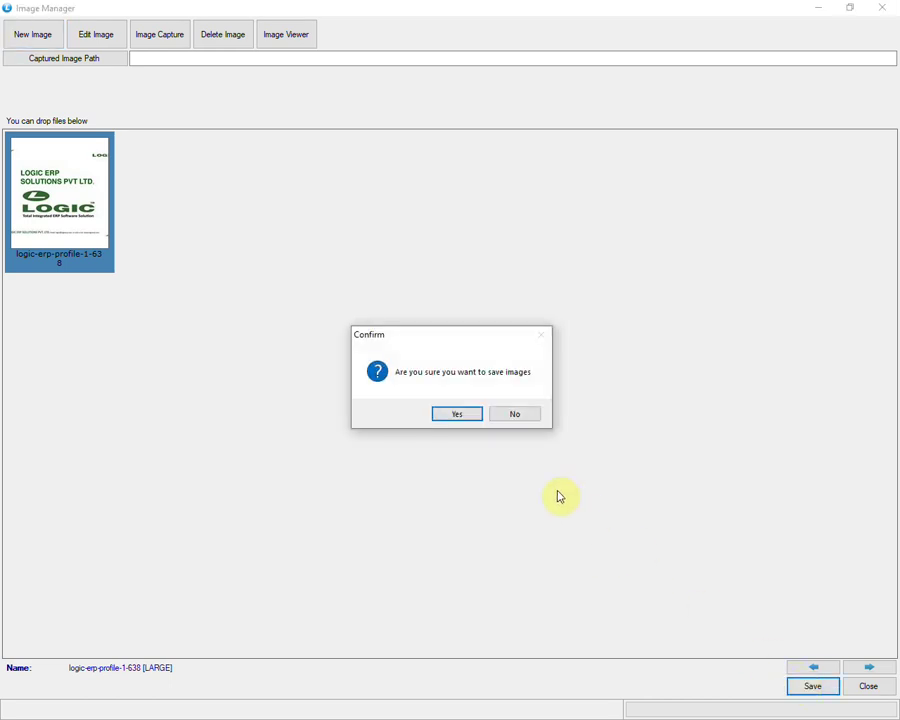
{"action": "left_click", "coordinate": [457, 414]}
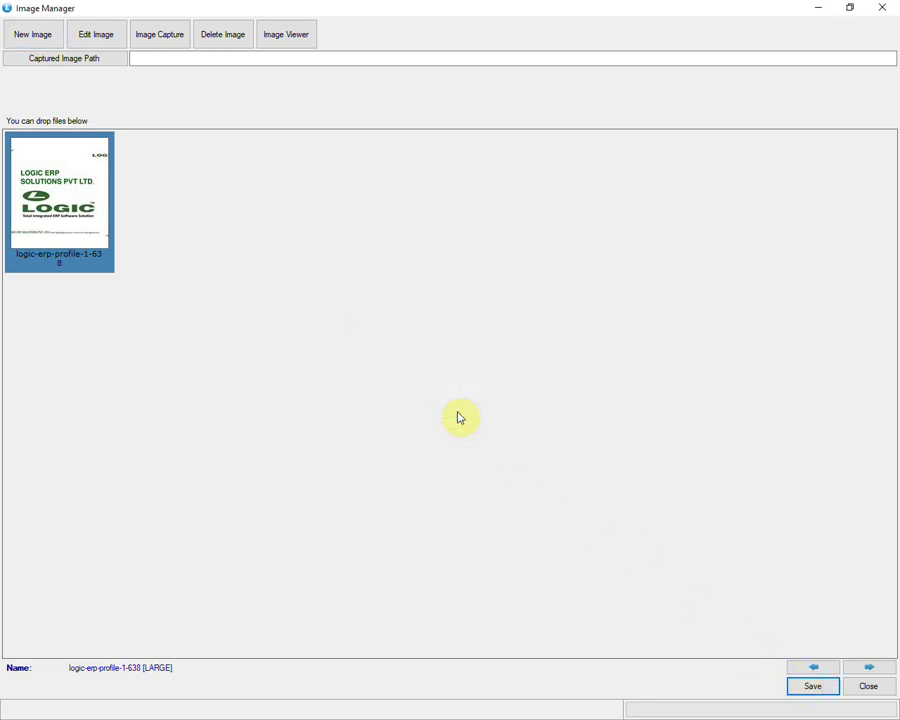
{"action": "left_click", "coordinate": [870, 689]}
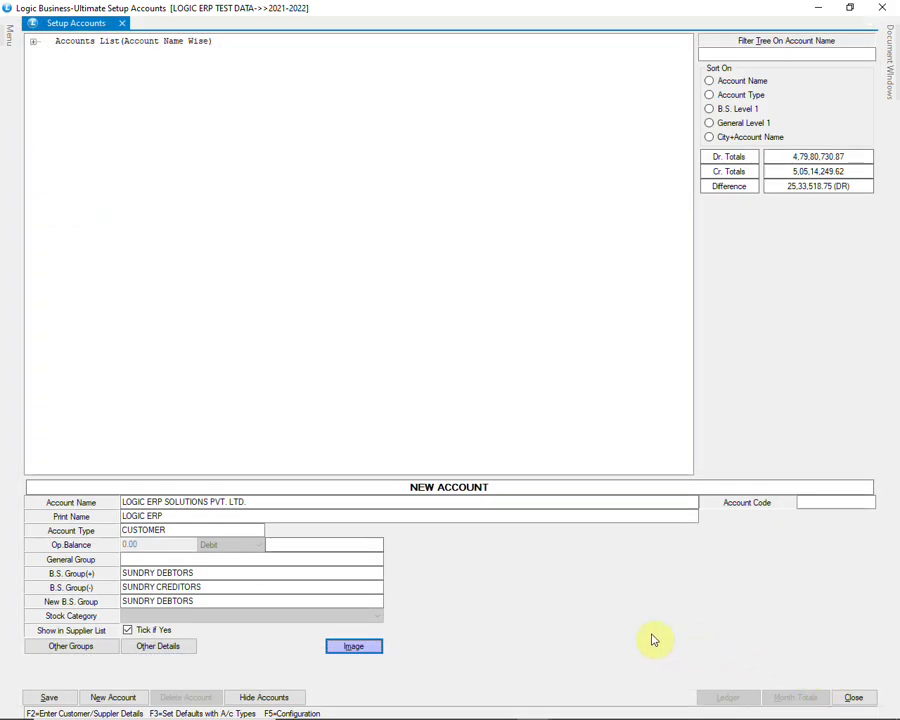
- Set the first address country to India in Customer / Supplier Details
{"action": "left_click", "coordinate": [183, 656]}
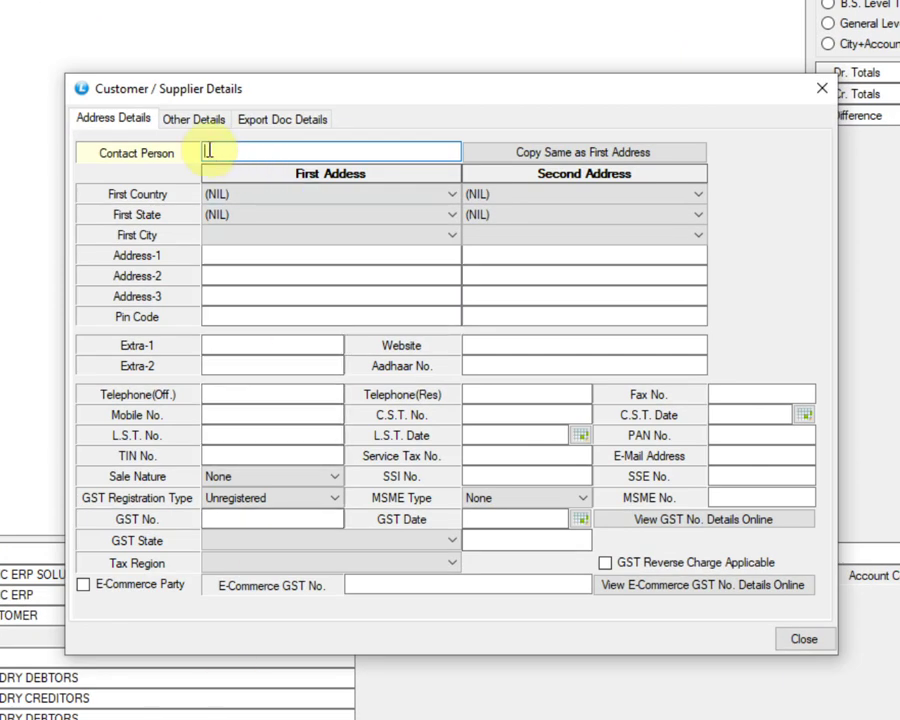
{"action": "left_click", "coordinate": [275, 196]}
{"action": "left_click", "coordinate": [279, 199]}
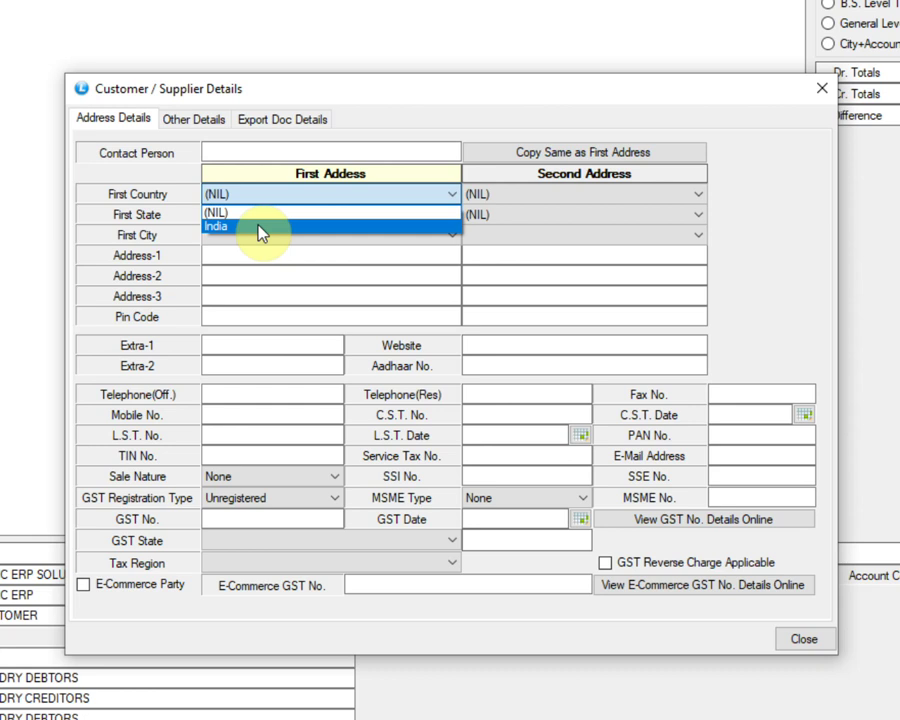
{"action": "left_click", "coordinate": [260, 228]}
- Set the first address state to Punjab and find S.A.S. Nagar (Mohali) in the city list
{"action": "left_click", "coordinate": [273, 216]}
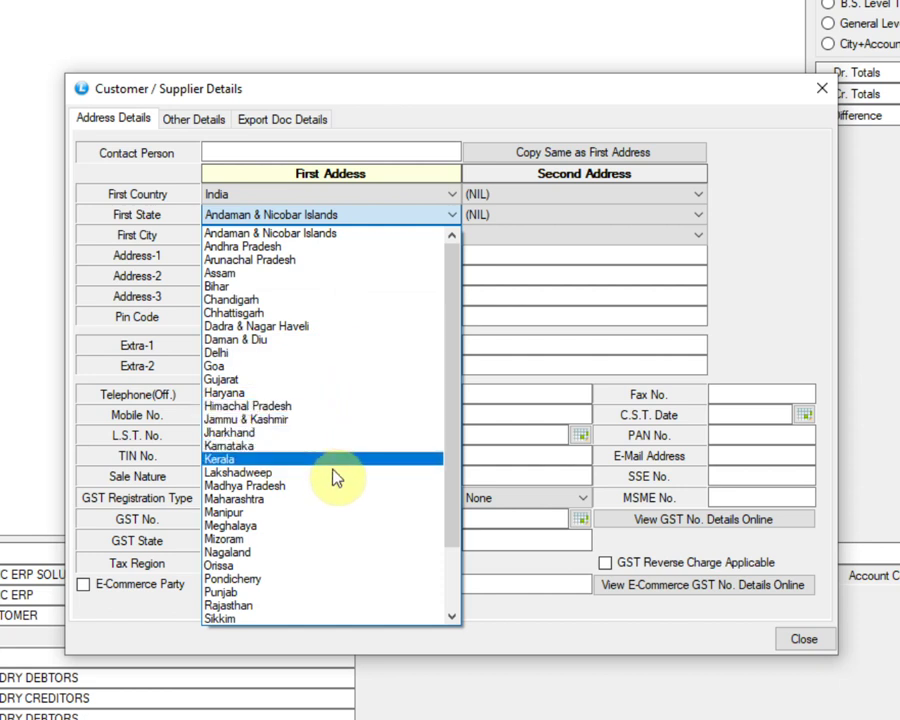
{"action": "scroll", "coordinate": [350, 520], "scroll_direction": "down", "scroll_amount": 2}
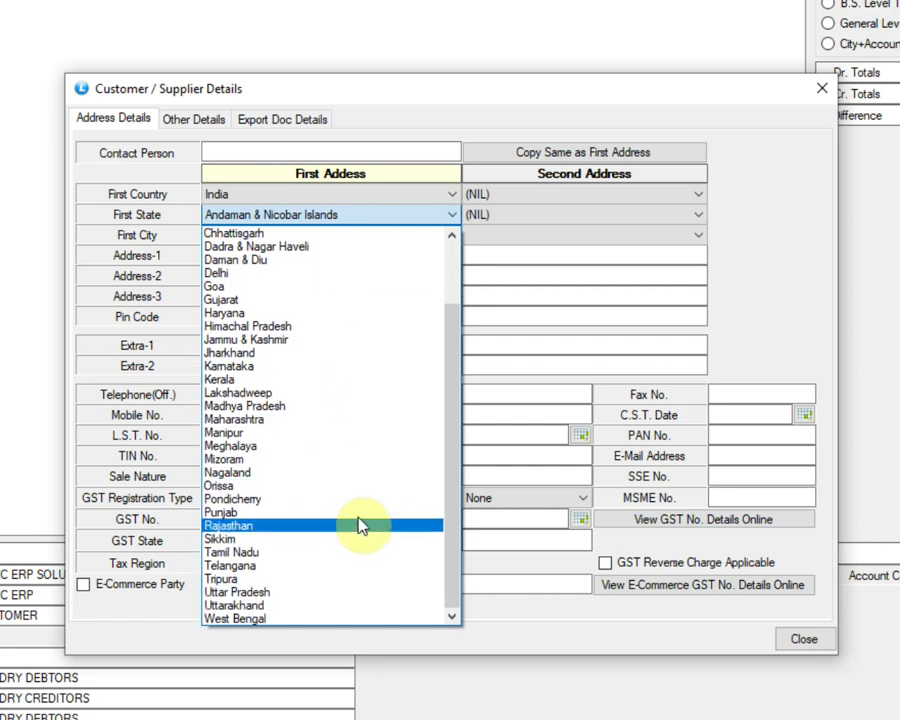
{"action": "left_click", "coordinate": [362, 518]}
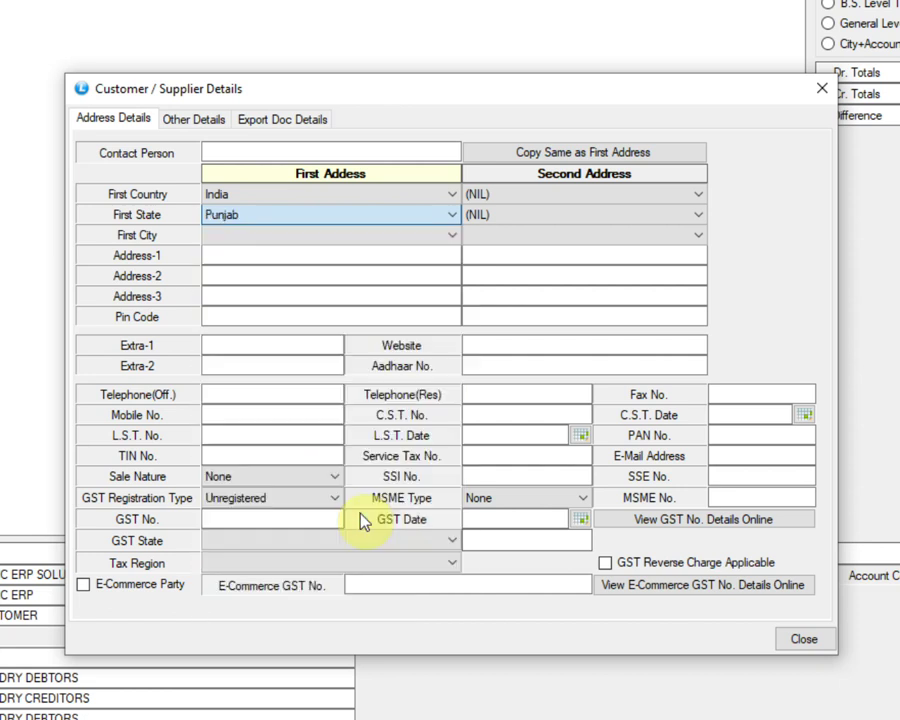
{"action": "left_click", "coordinate": [358, 240]}
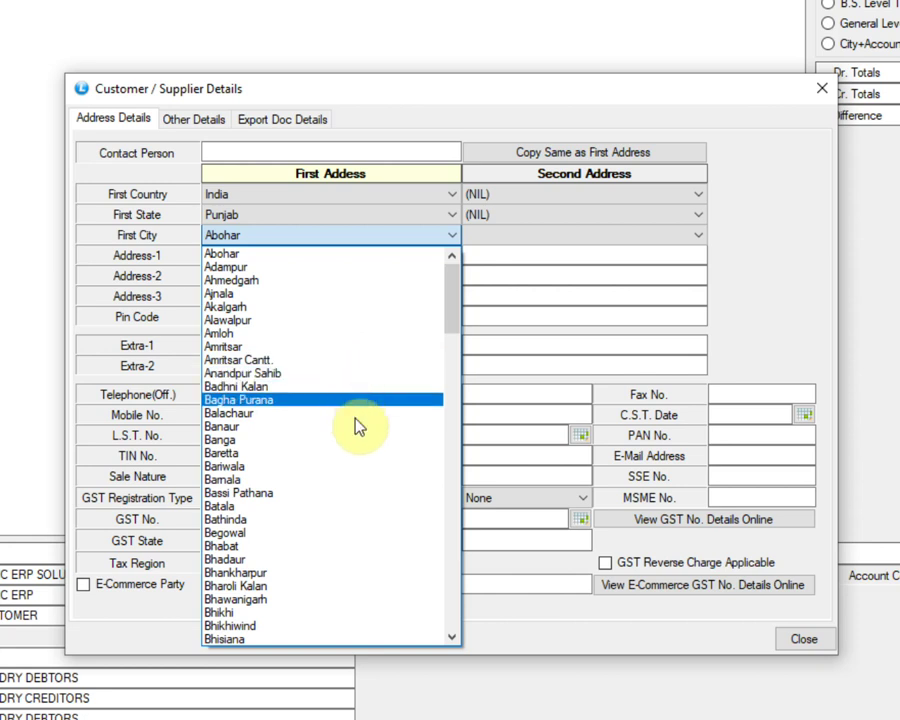
{"action": "scroll", "coordinate": [366, 494], "scroll_direction": "down", "scroll_amount": 6}
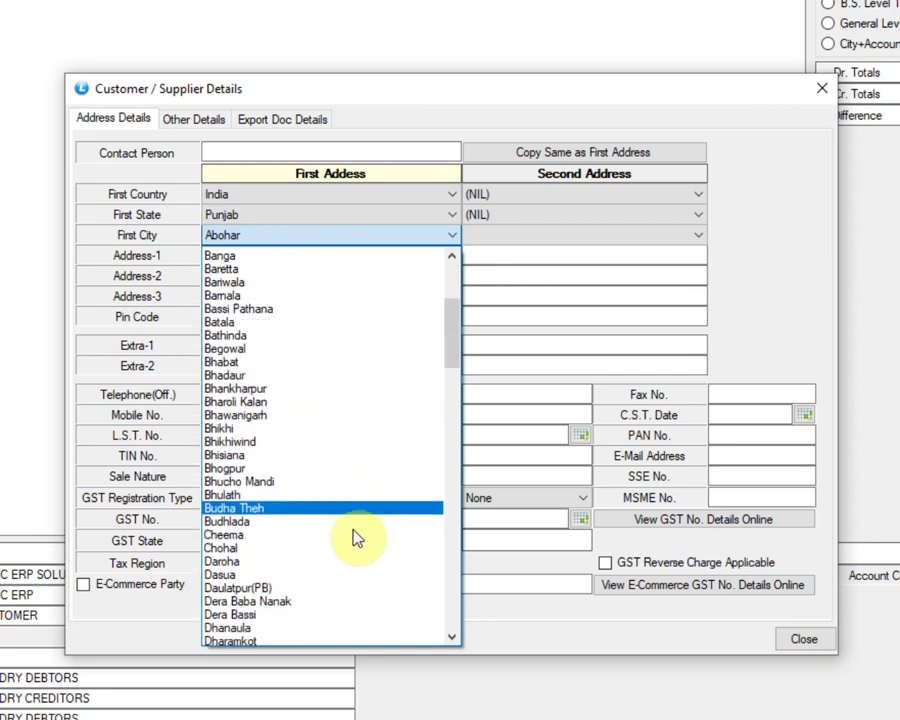
{"action": "scroll", "coordinate": [355, 535], "scroll_direction": "down", "scroll_amount": 20}
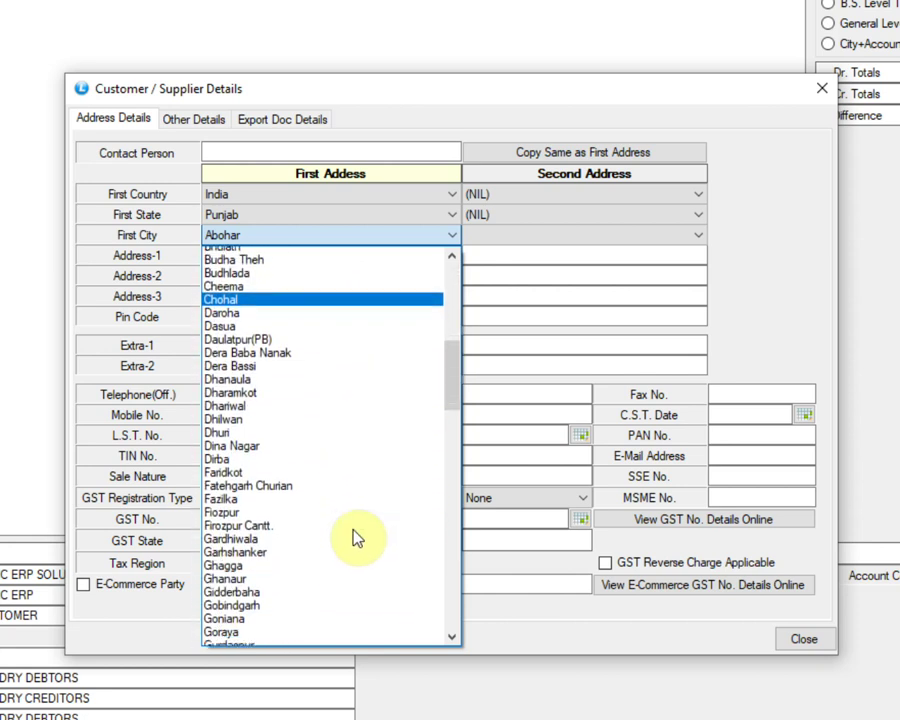
{"action": "left_click_drag", "start_coordinate": [452, 512], "coordinate": [455, 635]}
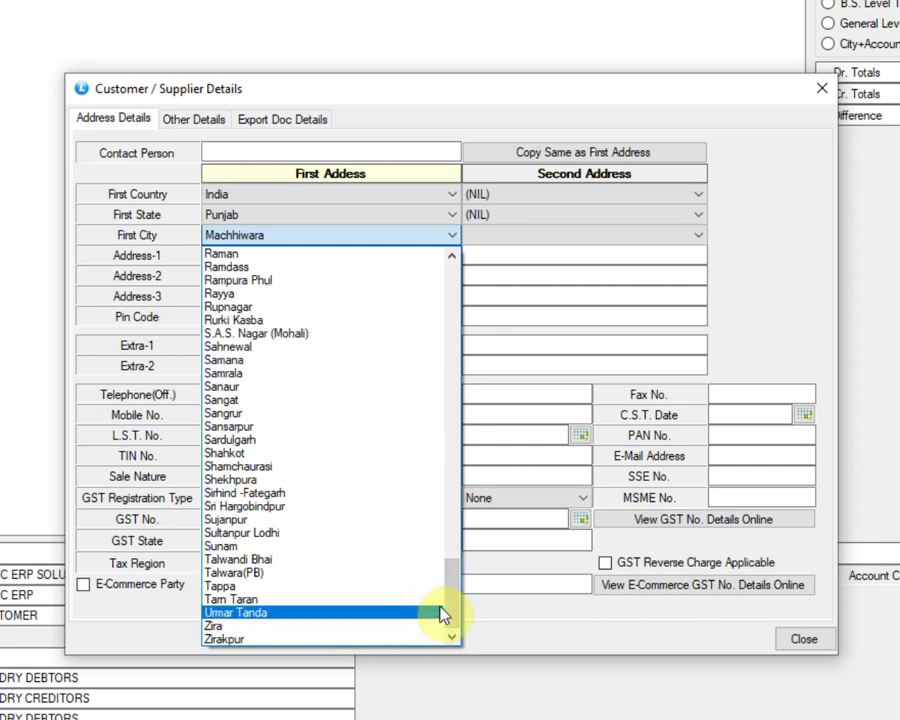
{"action": "scroll", "coordinate": [457, 560], "scroll_direction": "up", "scroll_amount": 2}
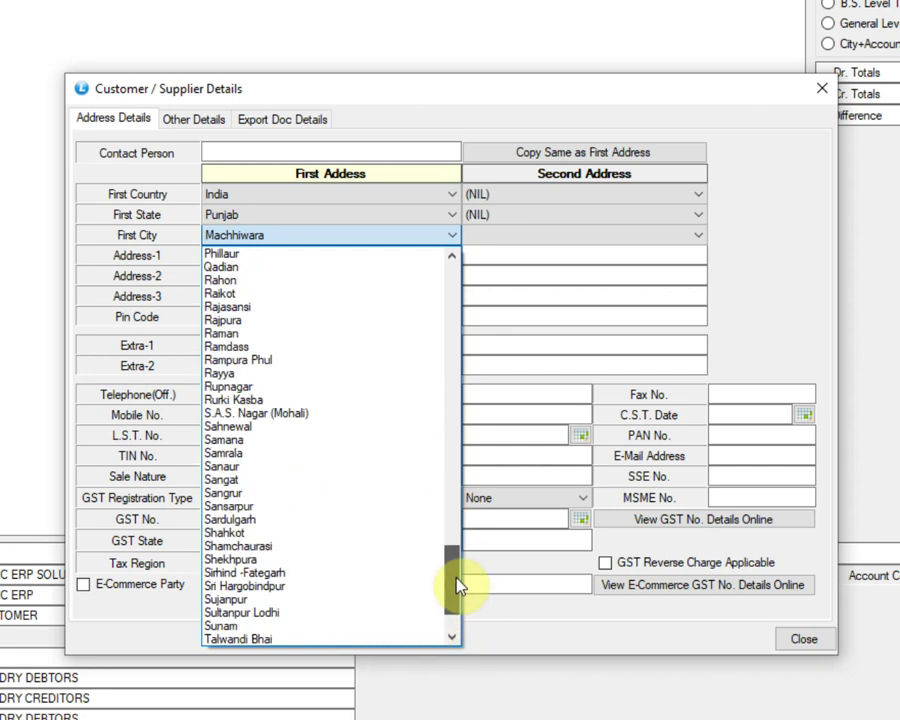
{"action": "left_click", "coordinate": [405, 413]}
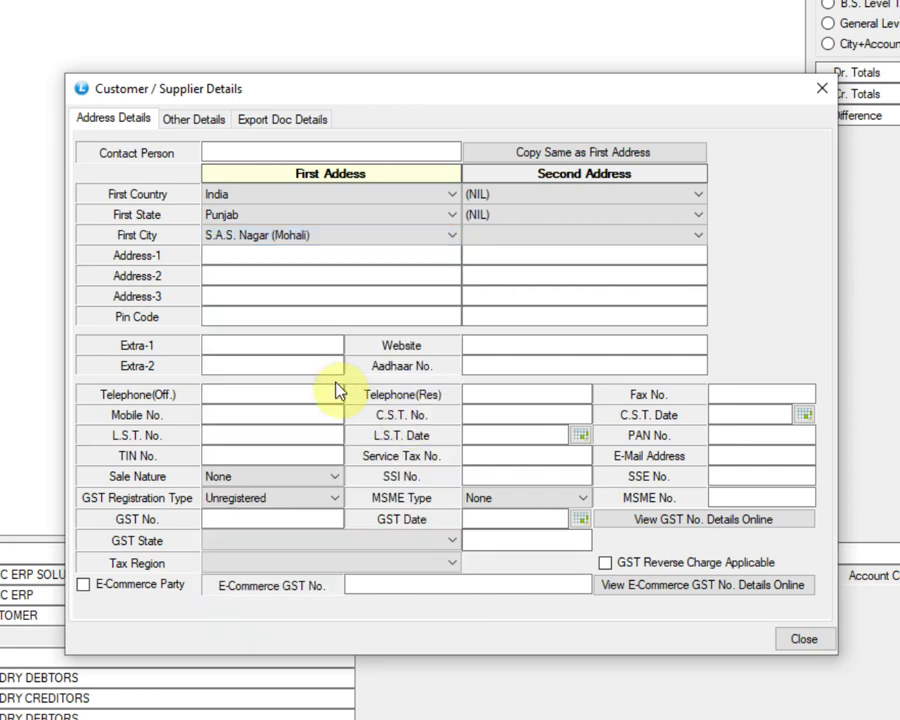
{"action": "left_click", "coordinate": [297, 256]}
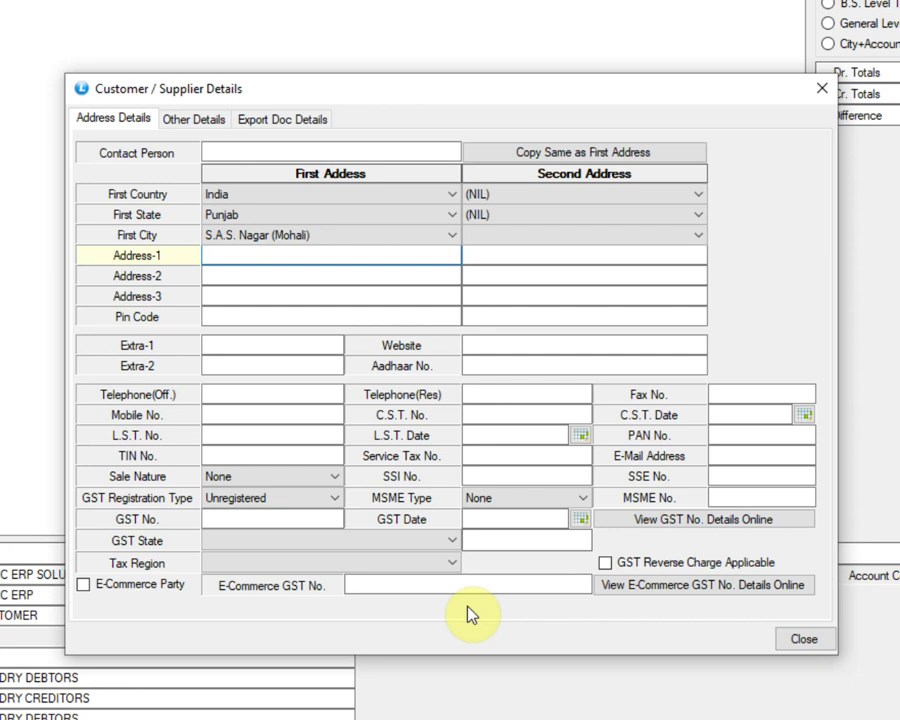
{"action": "type", "text": "E-89, PHASE-8"}
{"action": "left_click", "coordinate": [206, 276]}
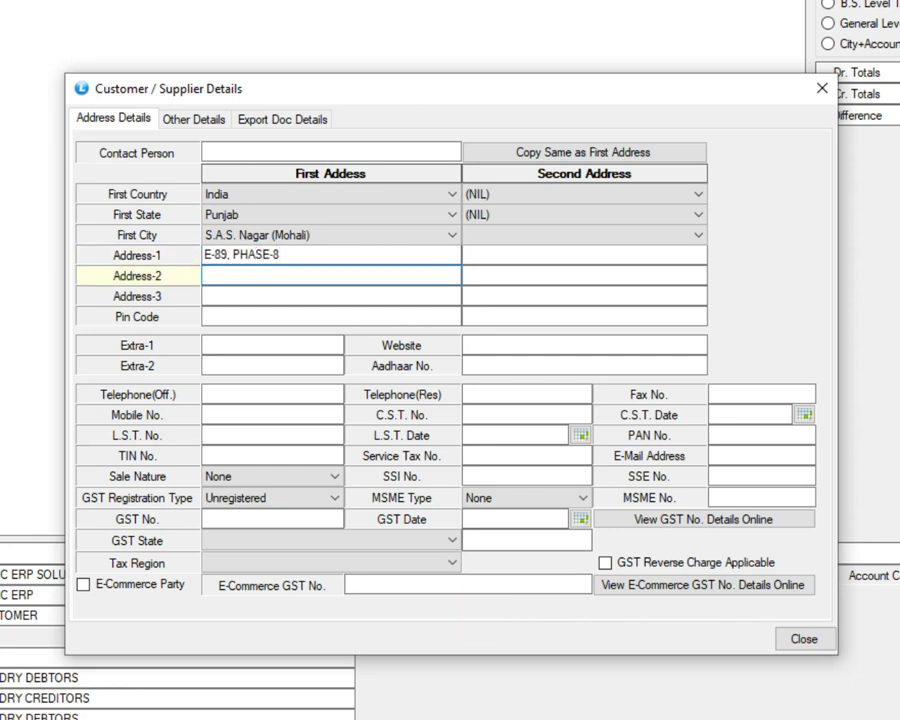
{"action": "type", "text": "INDUSTRIAL AREA"}
{"action": "key", "text": "Return"}
{"action": "type", "text": "MOHALI"}
{"action": "key", "text": "Return"}
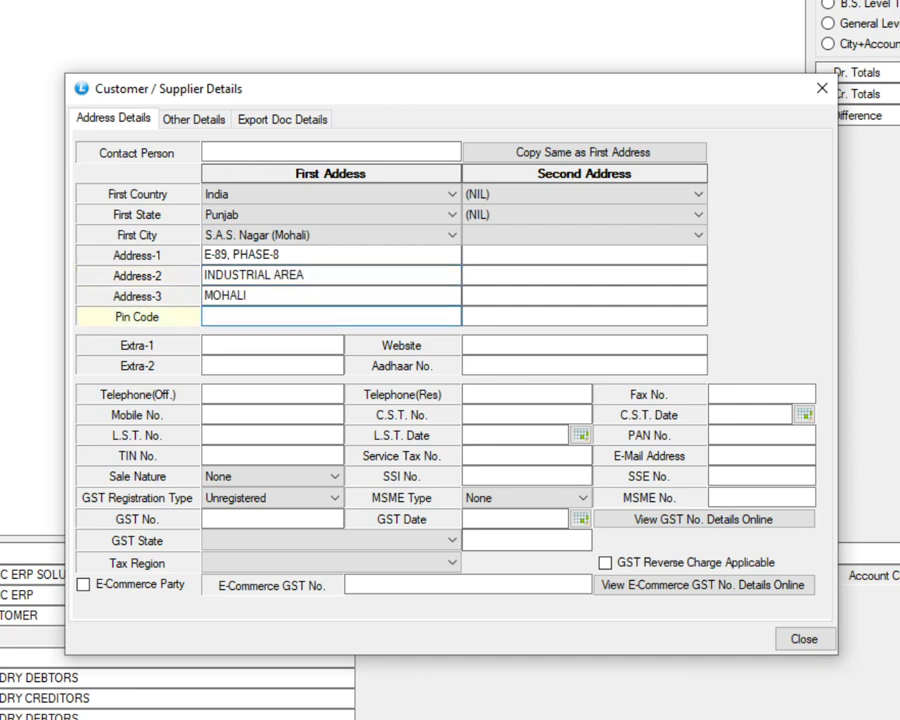
{"action": "type", "text": "160071"}
{"action": "key", "text": "Return"}
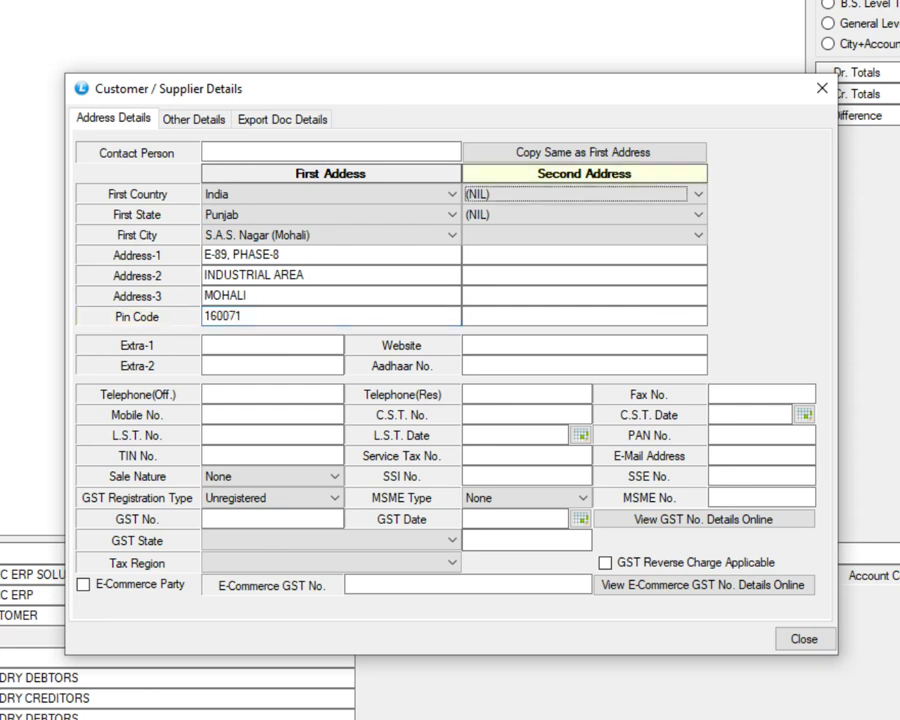
- Copy the first address into the second address and enter the customer's mobile number
{"action": "left_click", "coordinate": [590, 160]}
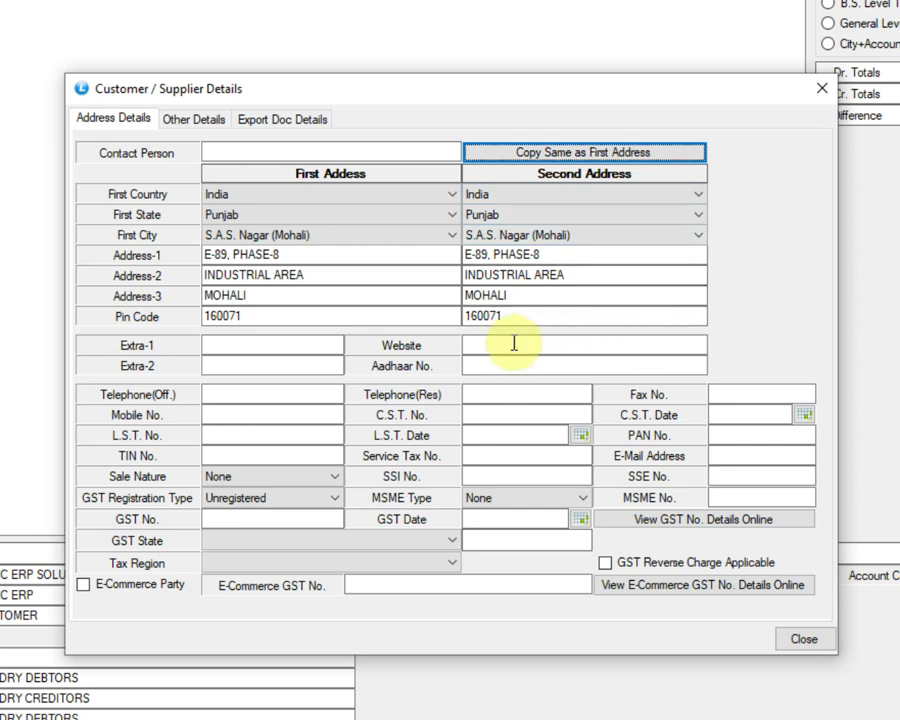
{"action": "left_click", "coordinate": [472, 346]}
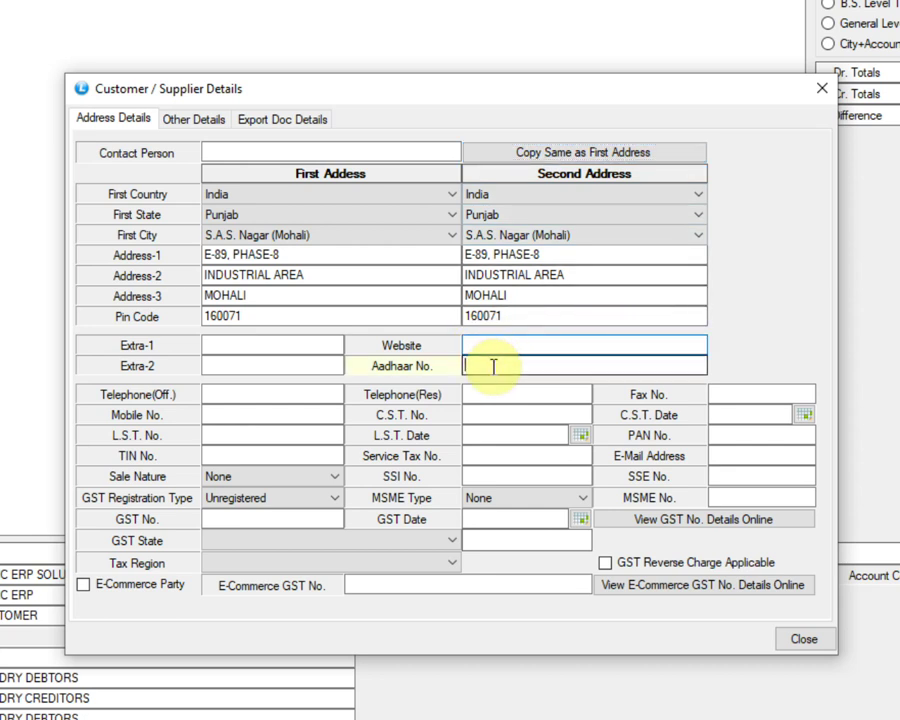
{"action": "left_click", "coordinate": [543, 365]}
{"action": "left_click", "coordinate": [230, 394]}
{"action": "key", "text": "Tab"}
{"action": "key", "text": "Tab"}
{"action": "key", "text": "Tab"}
{"action": "type", "text": "9999988888"}
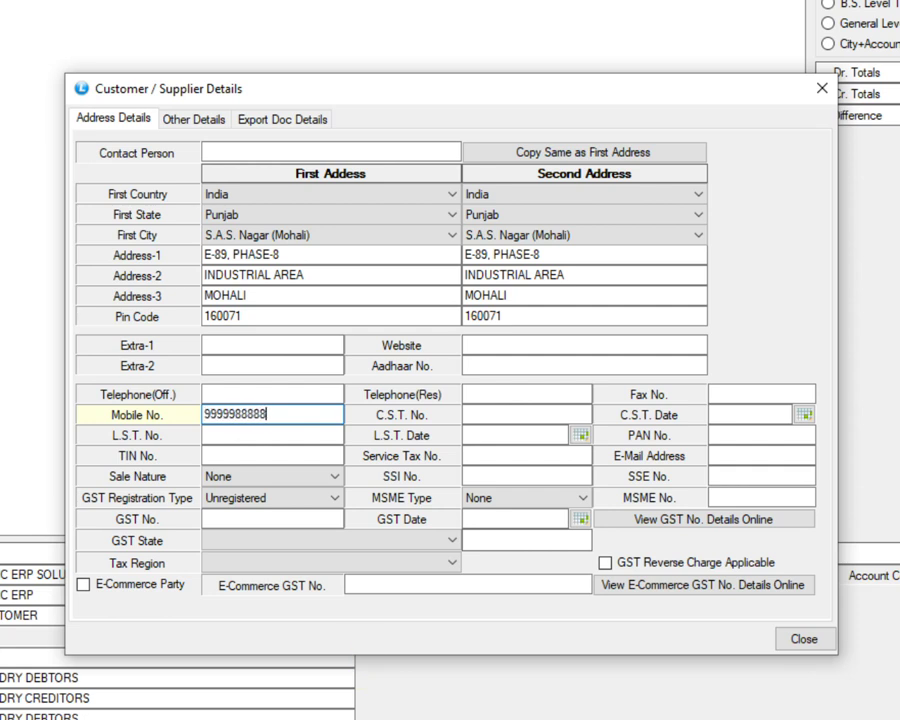
{"action": "key", "text": "Tab"}
{"action": "key", "text": "Tab"}
{"action": "key", "text": "Tab"}
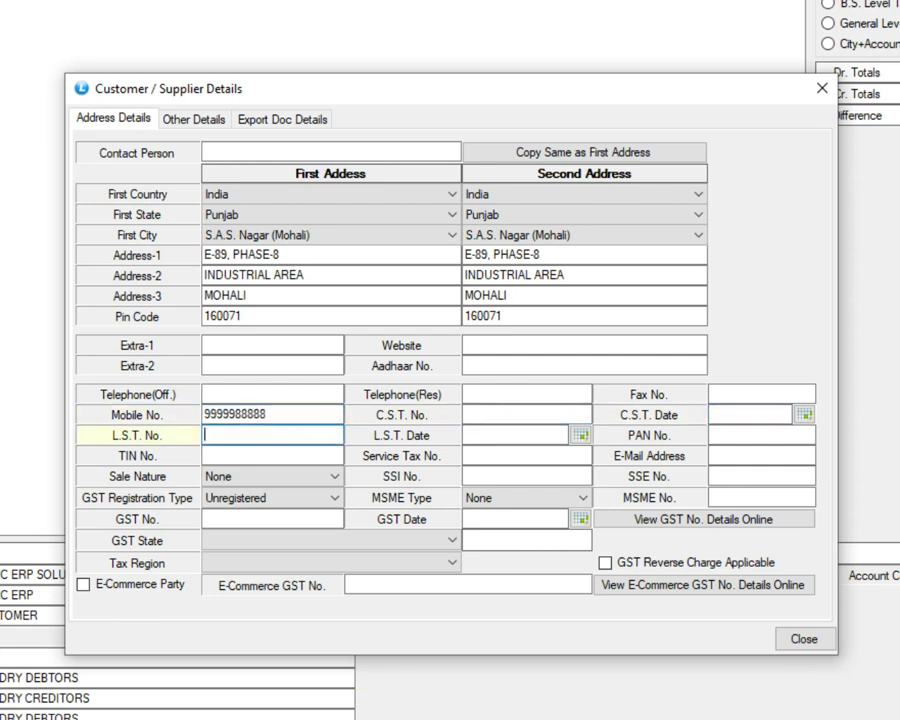
{"action": "key", "text": "Tab"}
{"action": "key", "text": "Tab"}
{"action": "key", "text": "Tab"}
{"action": "key", "text": "Tab"}
{"action": "key", "text": "Tab"}
{"action": "key", "text": "Tab"}
- Set GST Registration Type to Registered and Sale Nature to Local B2B
{"action": "key", "text": "alt+Down"}
{"action": "key", "text": "Down"}
{"action": "key", "text": "Down"}
{"action": "key", "text": "Down"}
{"action": "key", "text": "Down"}
{"action": "key", "text": "Down"}
{"action": "key", "text": "Down"}
{"action": "key", "text": "Down"}
{"action": "key", "text": "Down"}
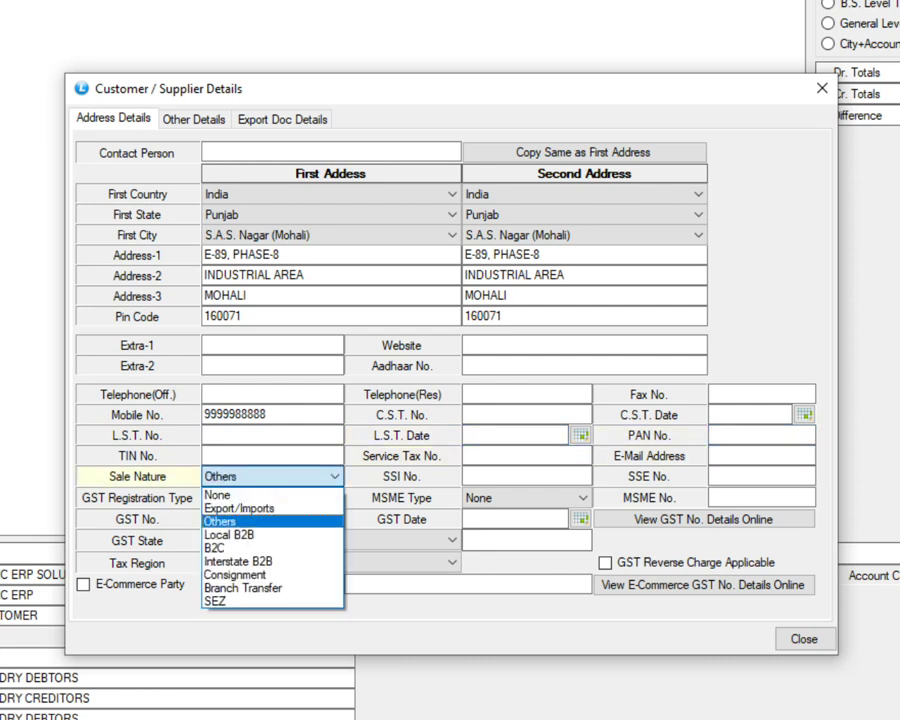
{"action": "key", "text": "Up"}
{"action": "key", "text": "Up"}
{"action": "key", "text": "Up"}
{"action": "key", "text": "Up"}
{"action": "key", "text": "Up"}
{"action": "key", "text": "Up"}
{"action": "key", "text": "Up"}
{"action": "key", "text": "Up"}
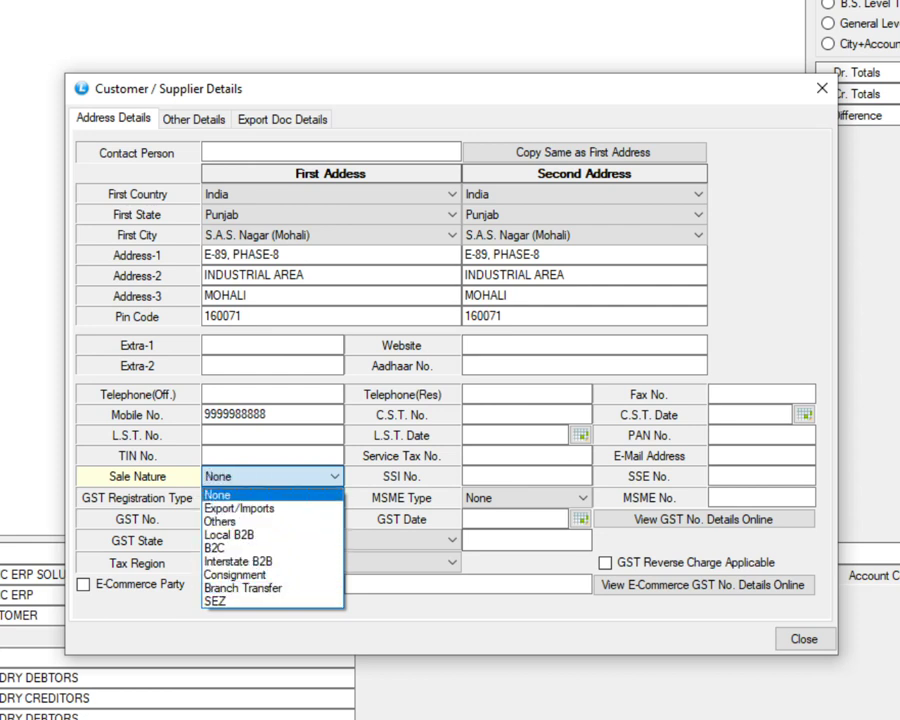
{"action": "key", "text": "Return"}
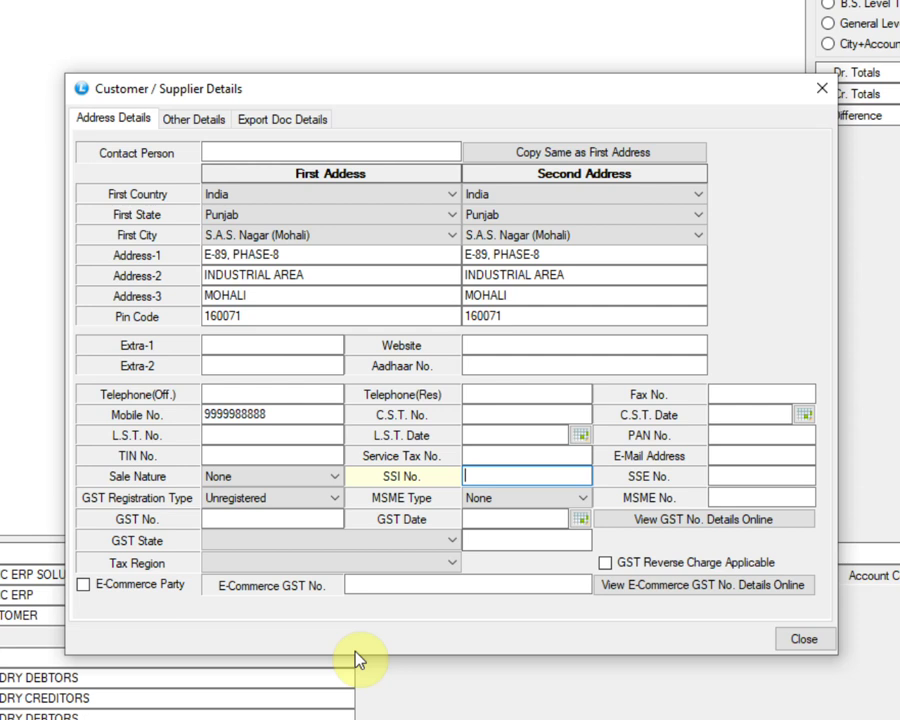
{"action": "left_click", "coordinate": [310, 499]}
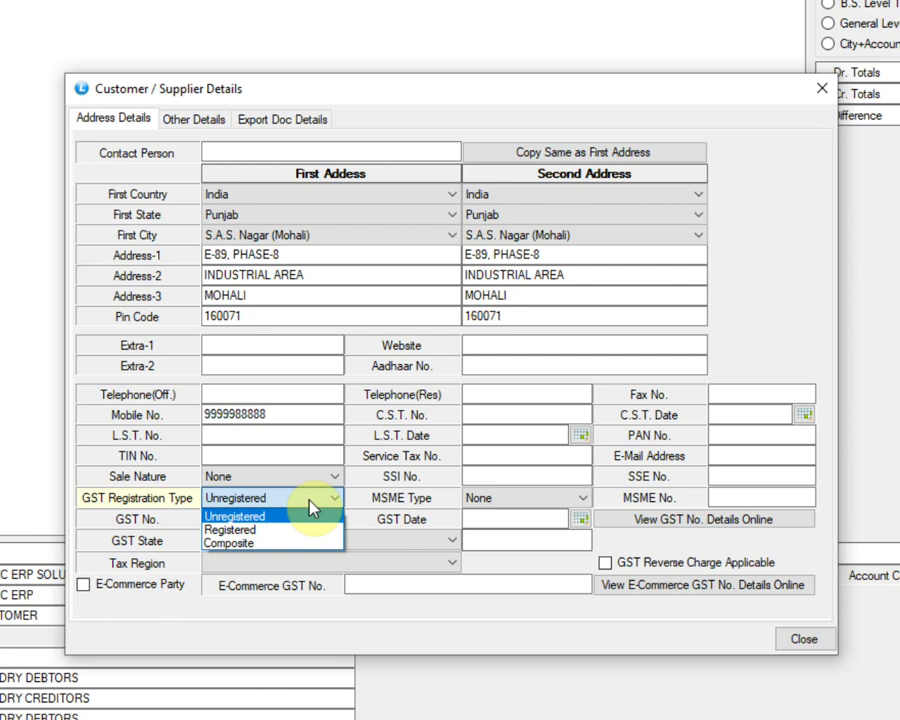
{"action": "left_click", "coordinate": [310, 500]}
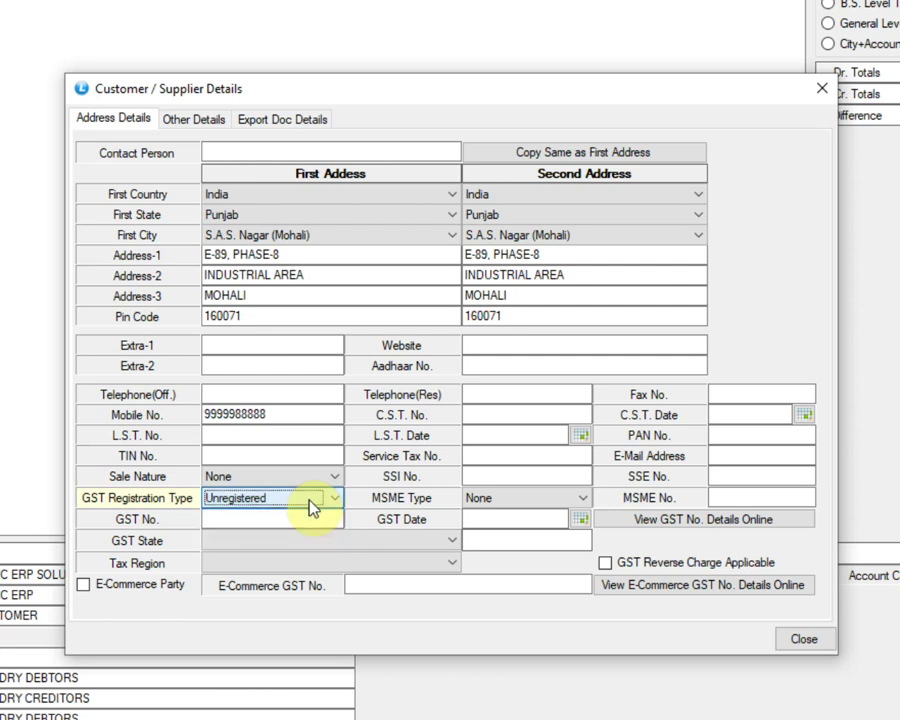
{"action": "left_click", "coordinate": [325, 476]}
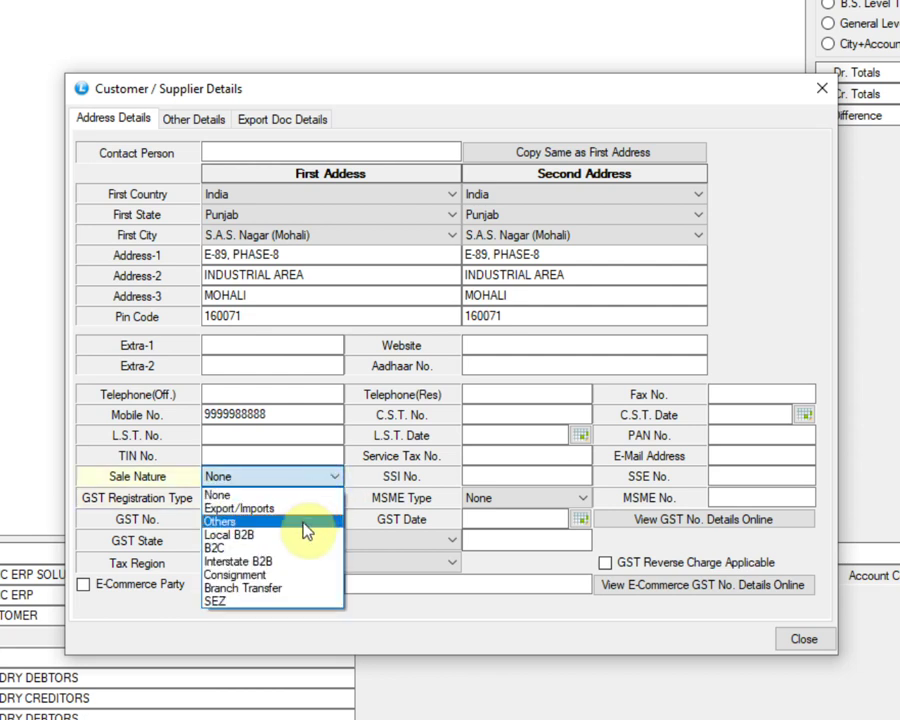
{"action": "left_click", "coordinate": [302, 548]}
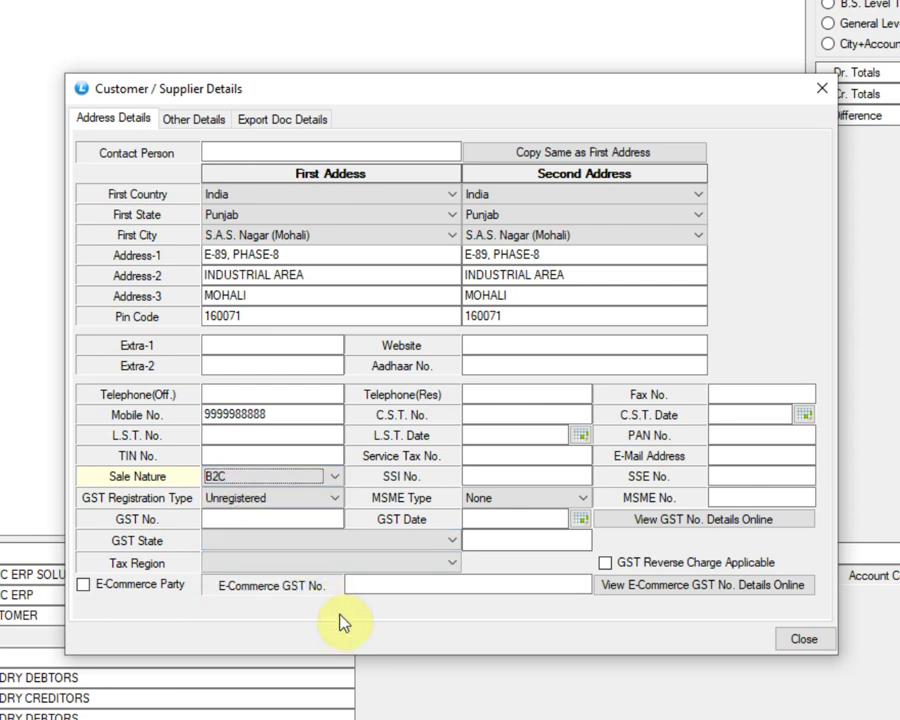
{"action": "left_click", "coordinate": [332, 503]}
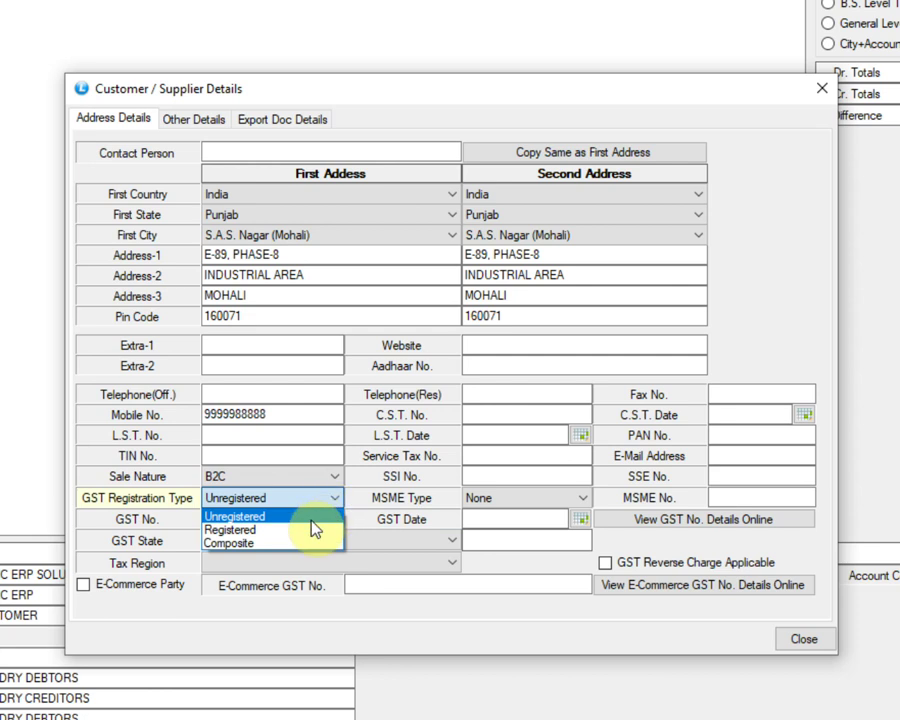
{"action": "left_click", "coordinate": [308, 535]}
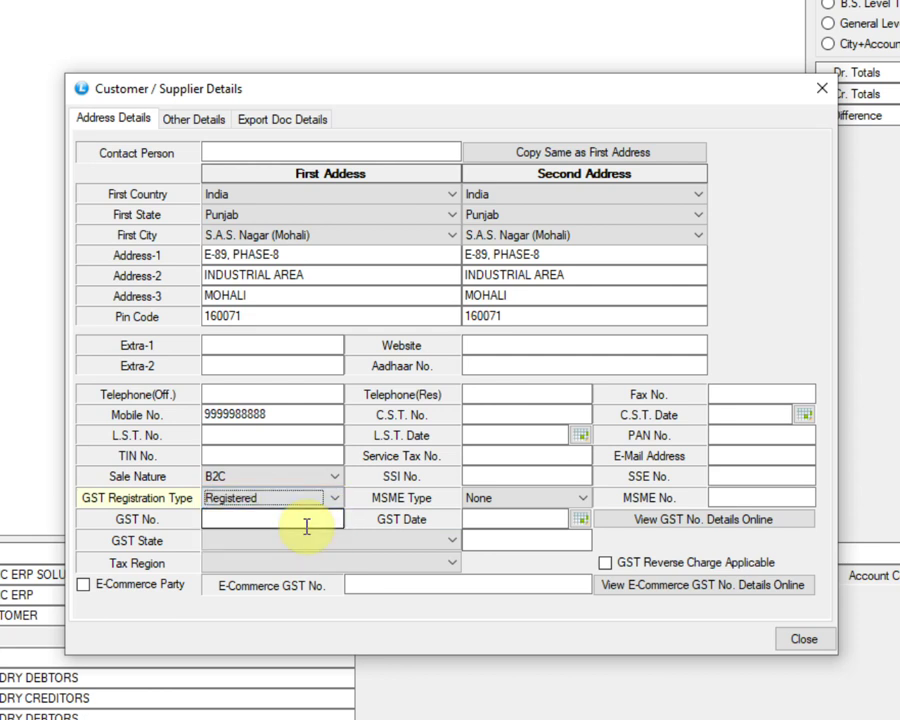
{"action": "left_click", "coordinate": [334, 480]}
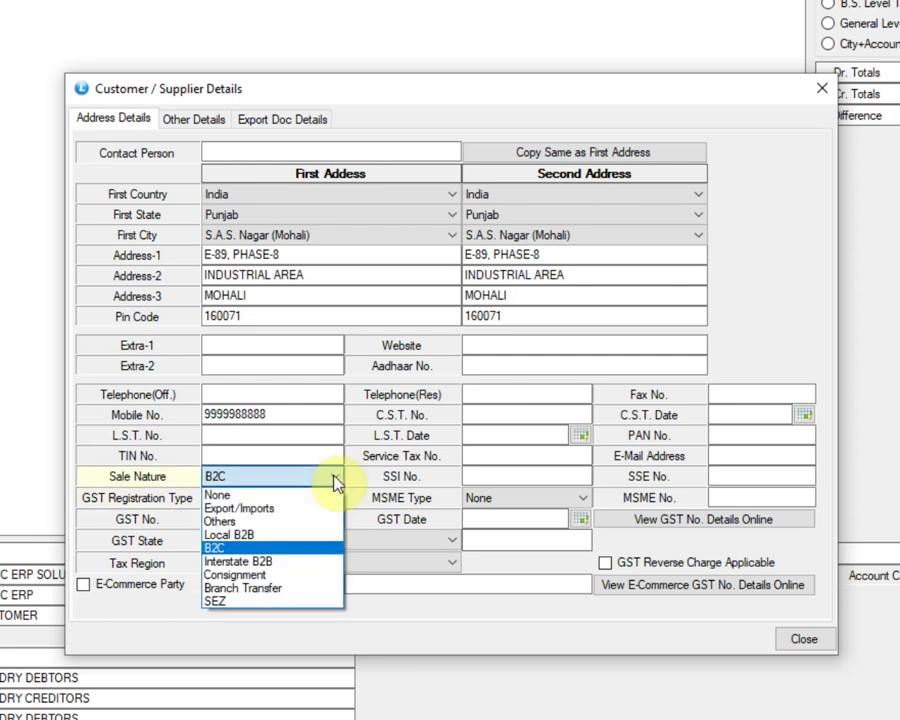
{"action": "left_click", "coordinate": [290, 535]}
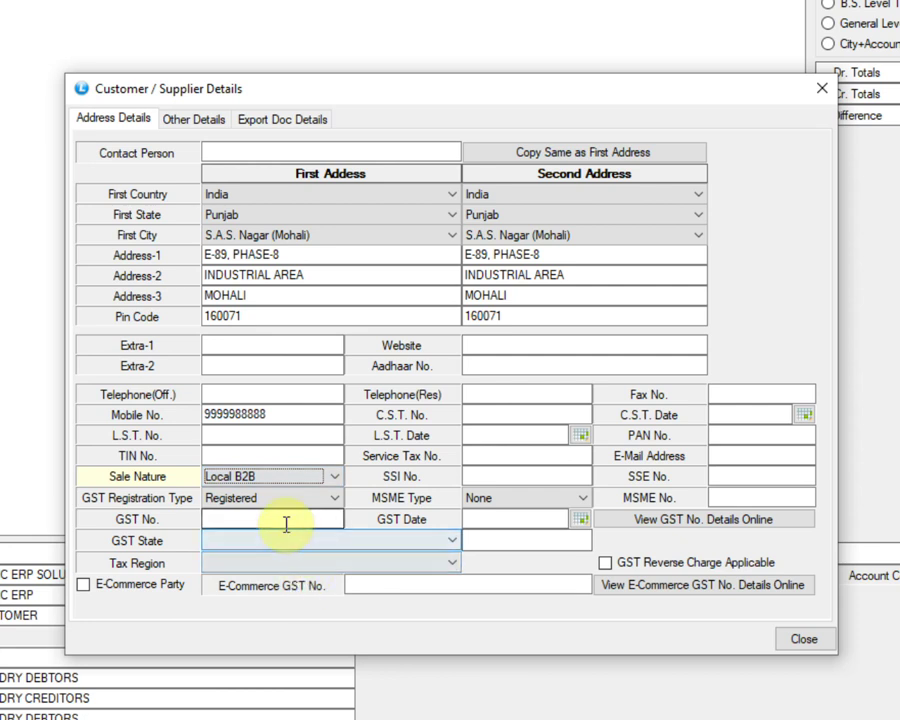
- Paste the customer's GST number and set GST State to Punjab
{"action": "left_click", "coordinate": [286, 522]}
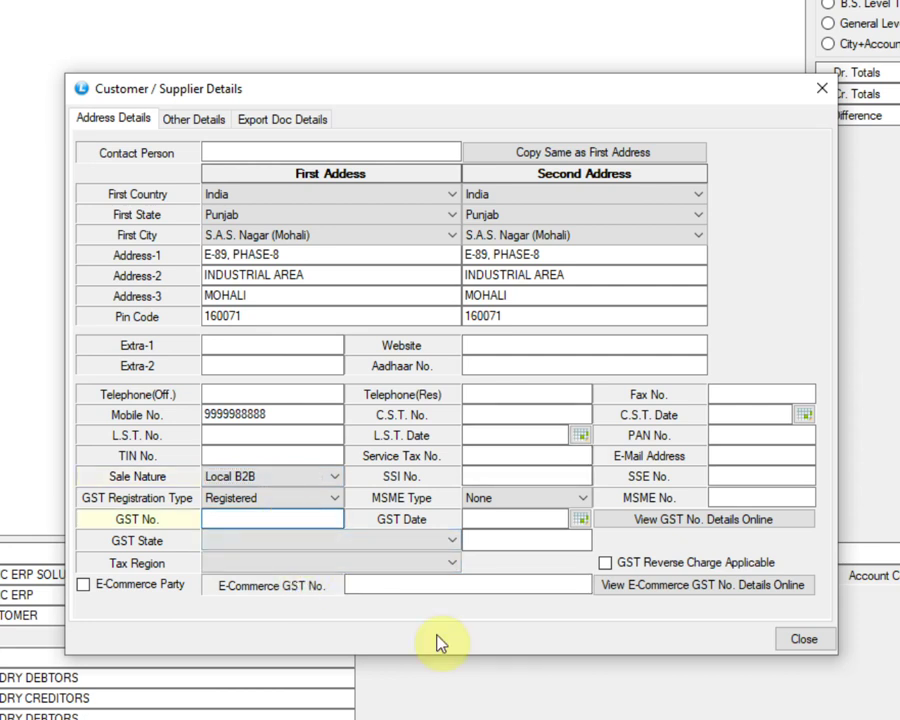
{"action": "key", "text": "ctrl+v"}
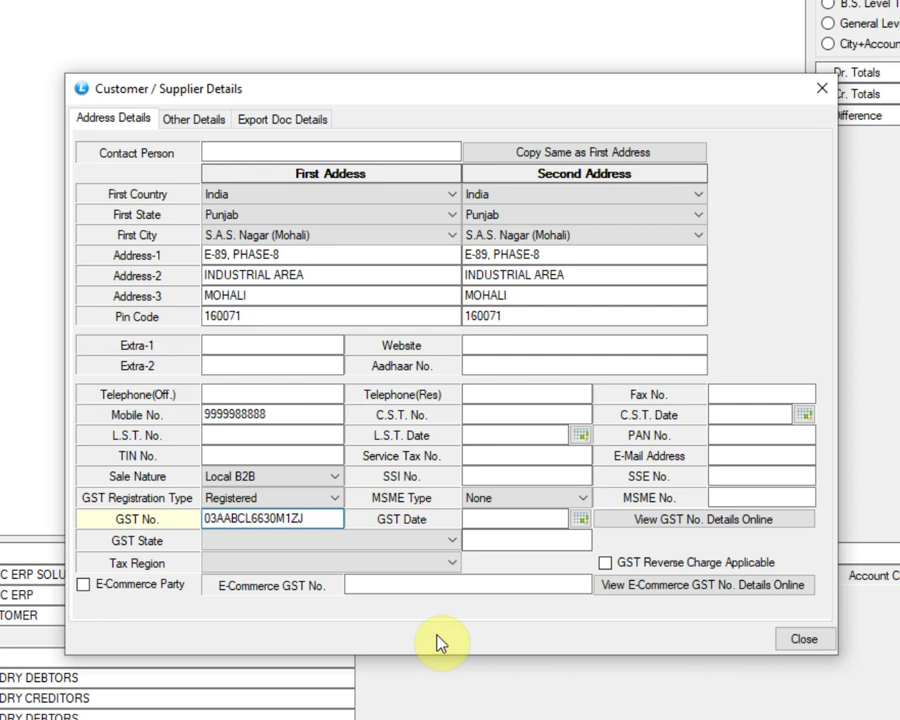
{"action": "left_click", "coordinate": [440, 548]}
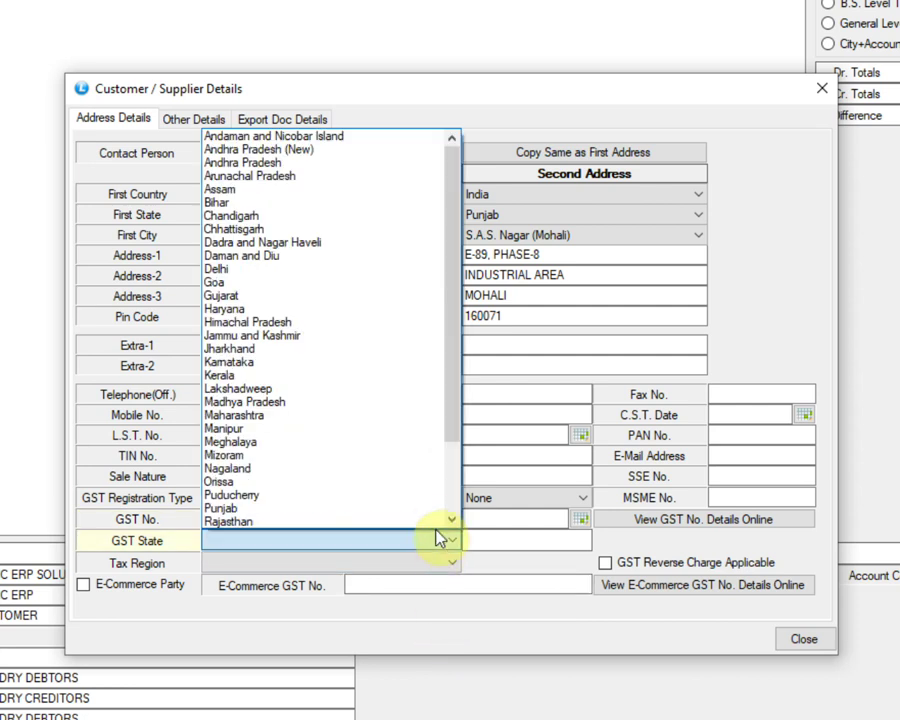
{"action": "left_click", "coordinate": [432, 518]}
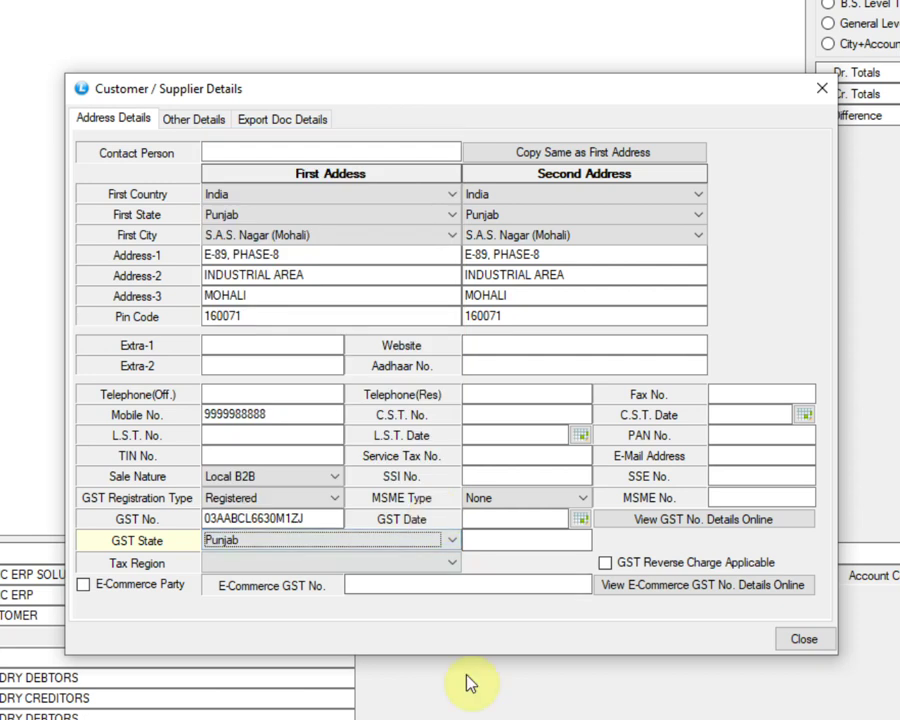
{"action": "key", "text": "Tab"}
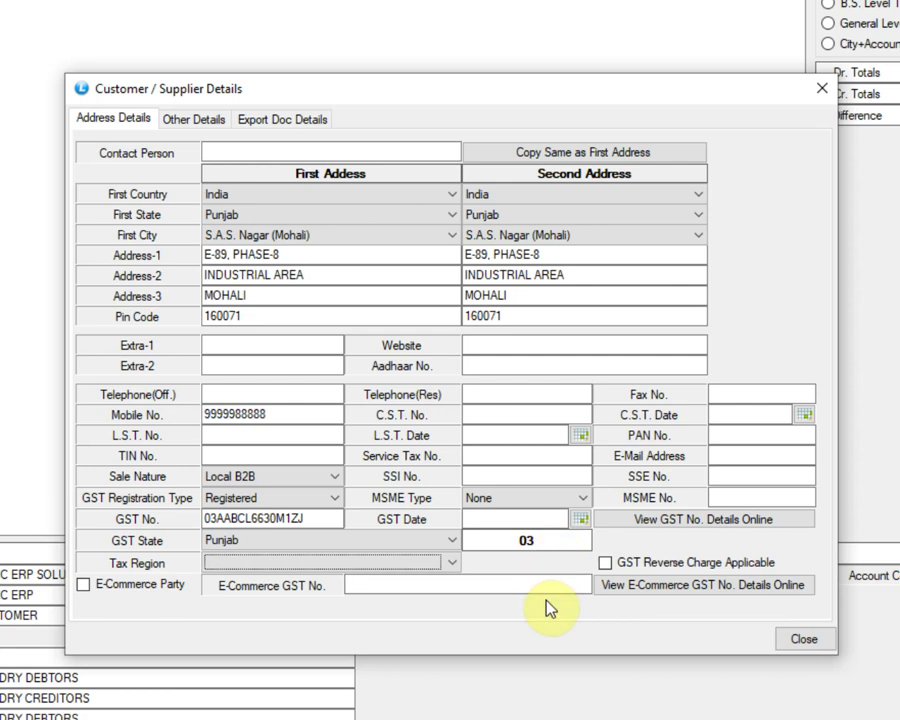
- Try Uttar Pradesh with Interstate B2B, then revert to Punjab (03) and Local B2B
{"action": "left_click", "coordinate": [299, 545]}
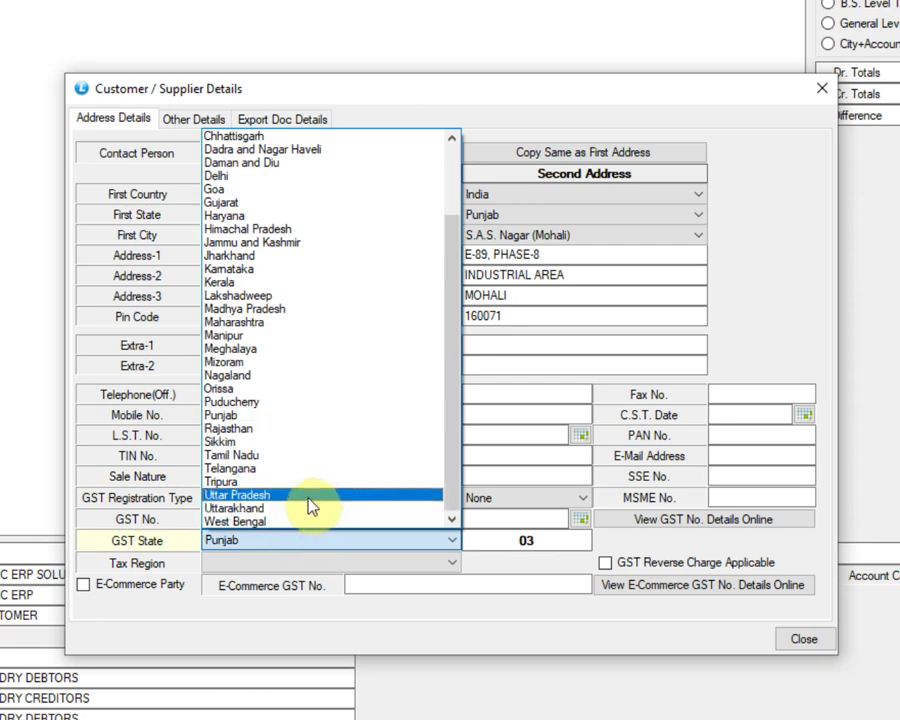
{"action": "left_click", "coordinate": [312, 507]}
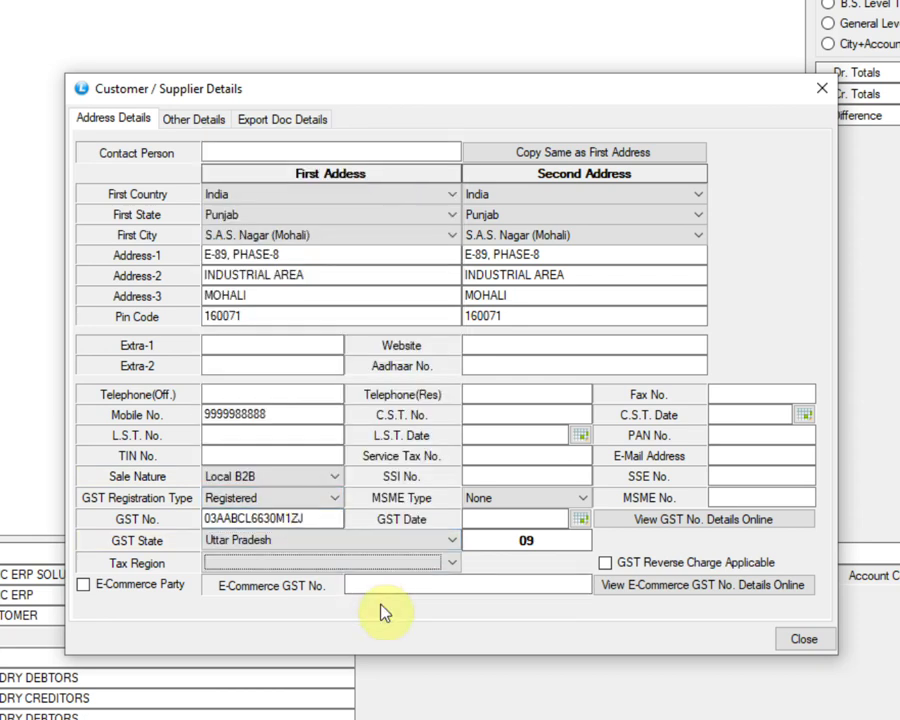
{"action": "left_click", "coordinate": [321, 476]}
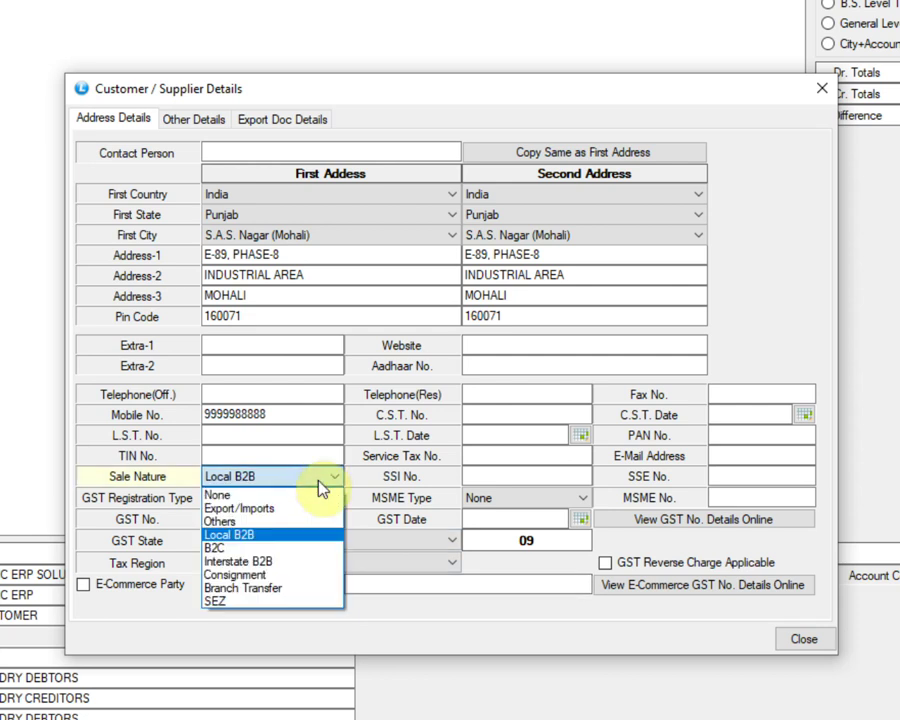
{"action": "left_click", "coordinate": [297, 565]}
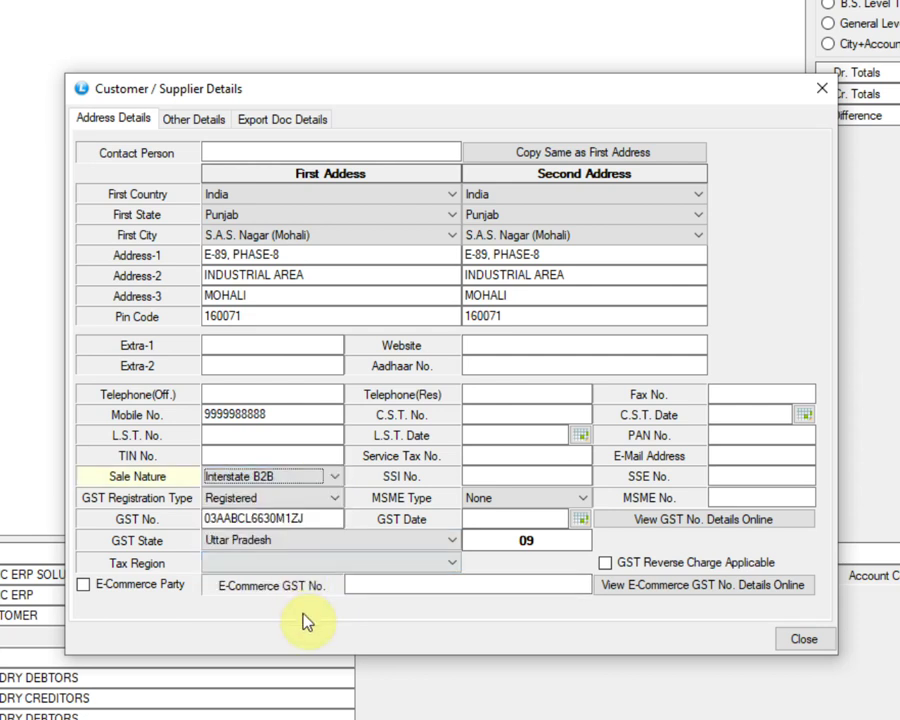
{"action": "left_click", "coordinate": [307, 545]}
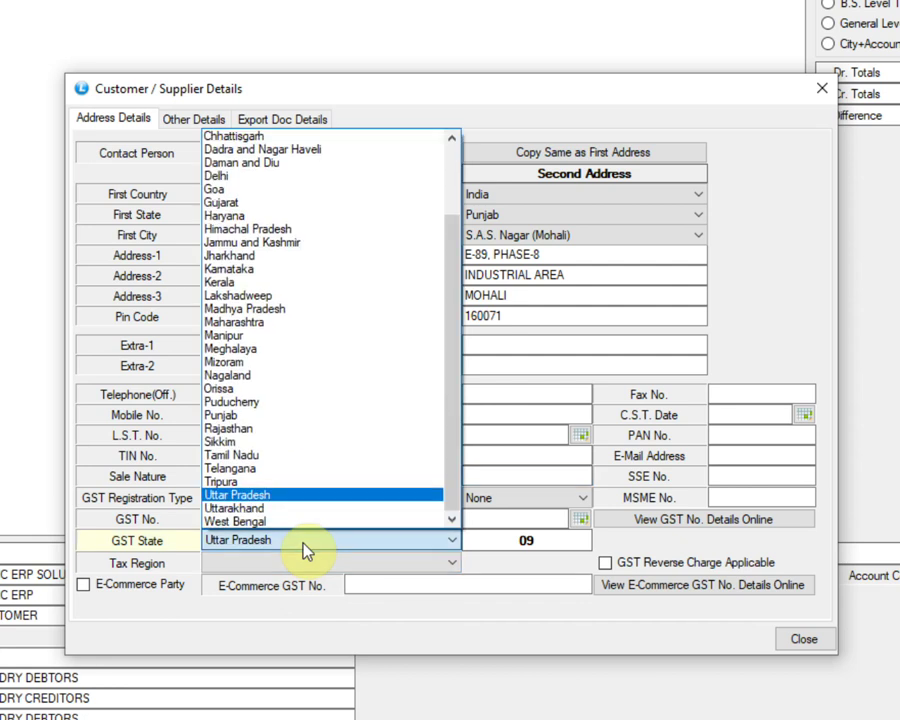
{"action": "left_click", "coordinate": [287, 427]}
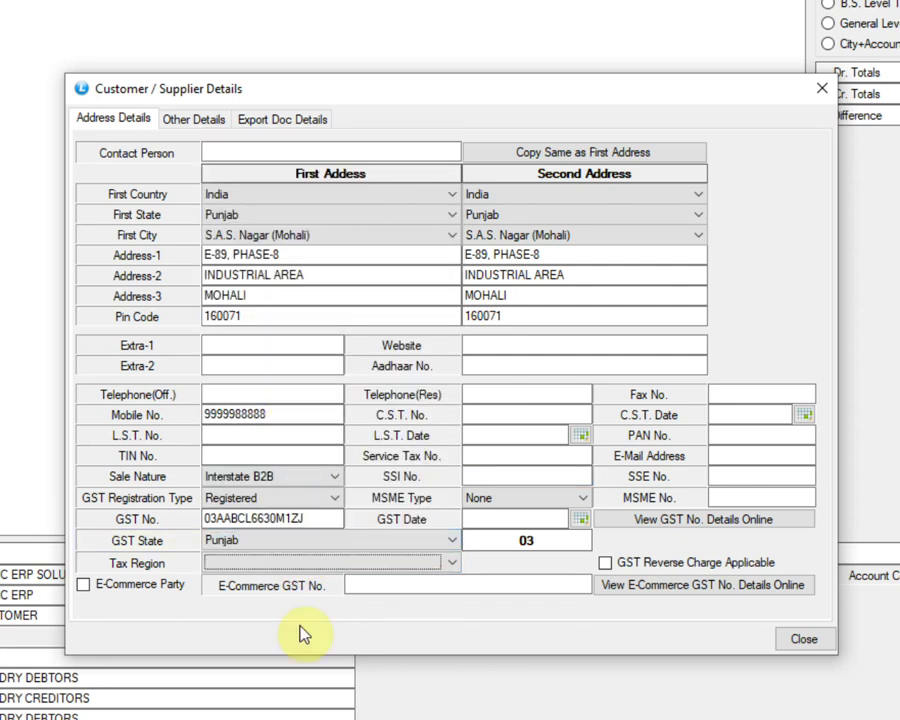
{"action": "left_click", "coordinate": [286, 477]}
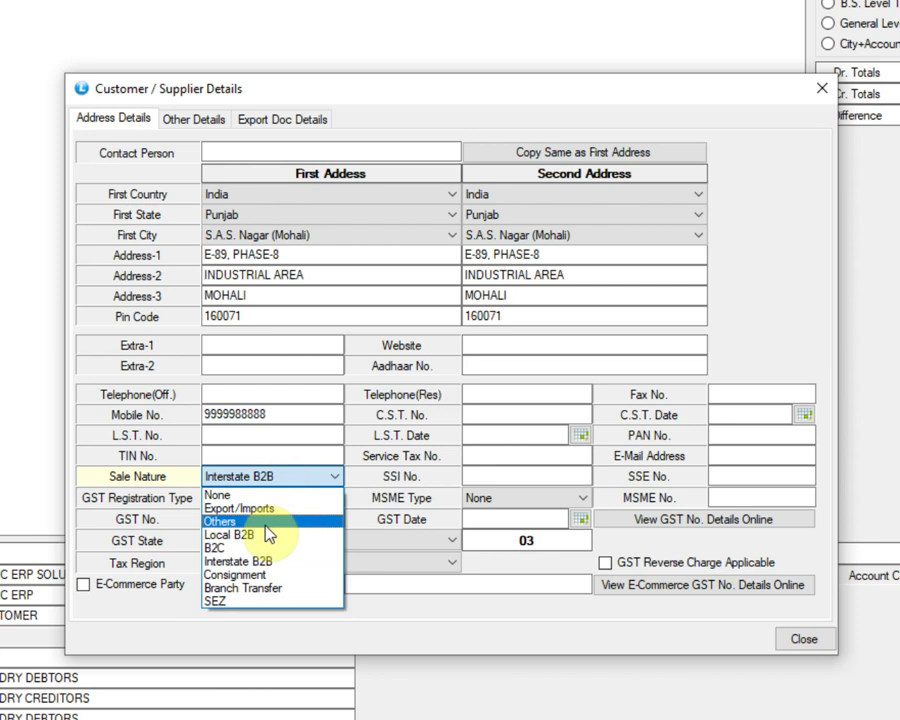
{"action": "left_click", "coordinate": [272, 541]}
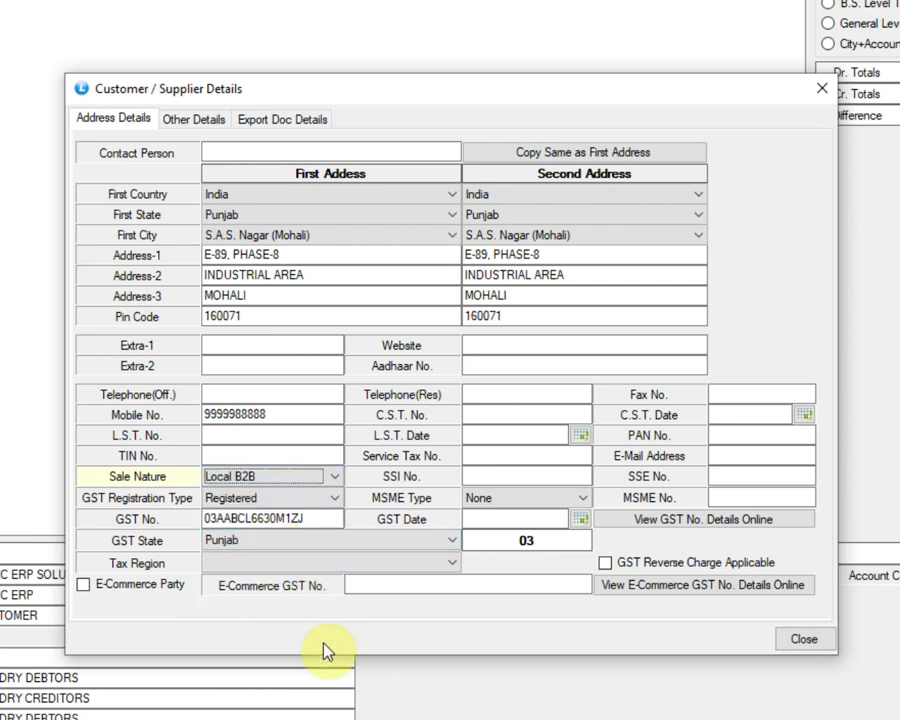
{"action": "key", "text": "Tab"}
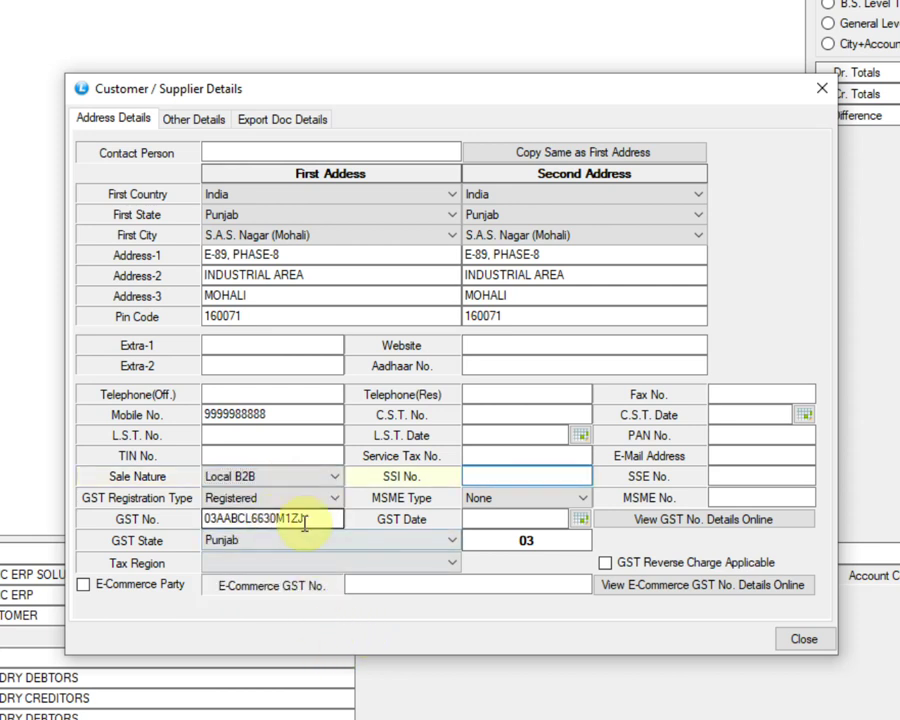
{"action": "left_click", "coordinate": [732, 522]}
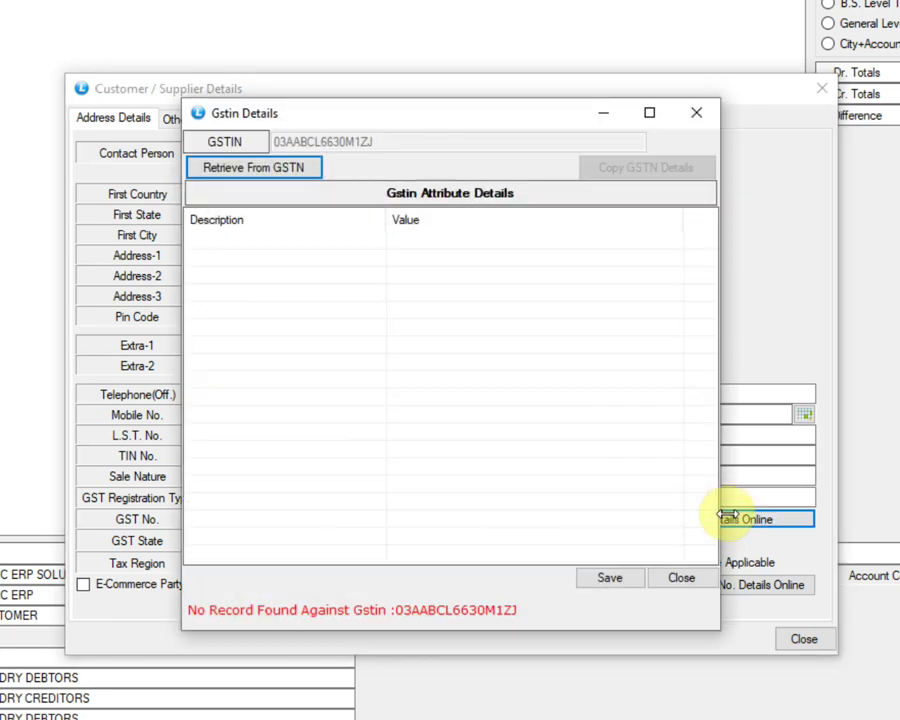
{"action": "left_click", "coordinate": [298, 170]}
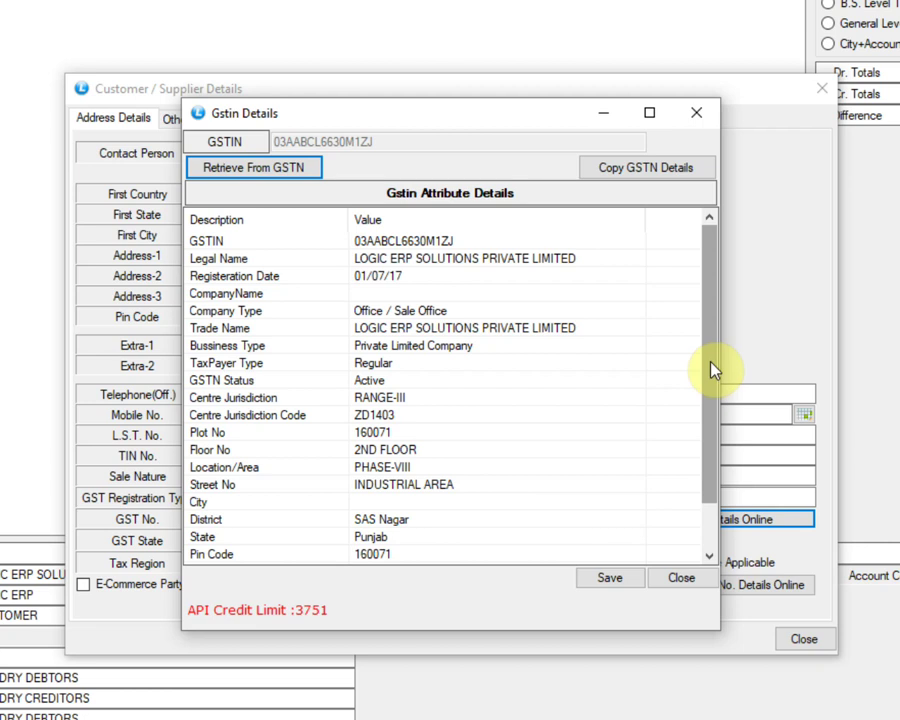
{"action": "left_click_drag", "start_coordinate": [710, 367], "coordinate": [712, 512]}
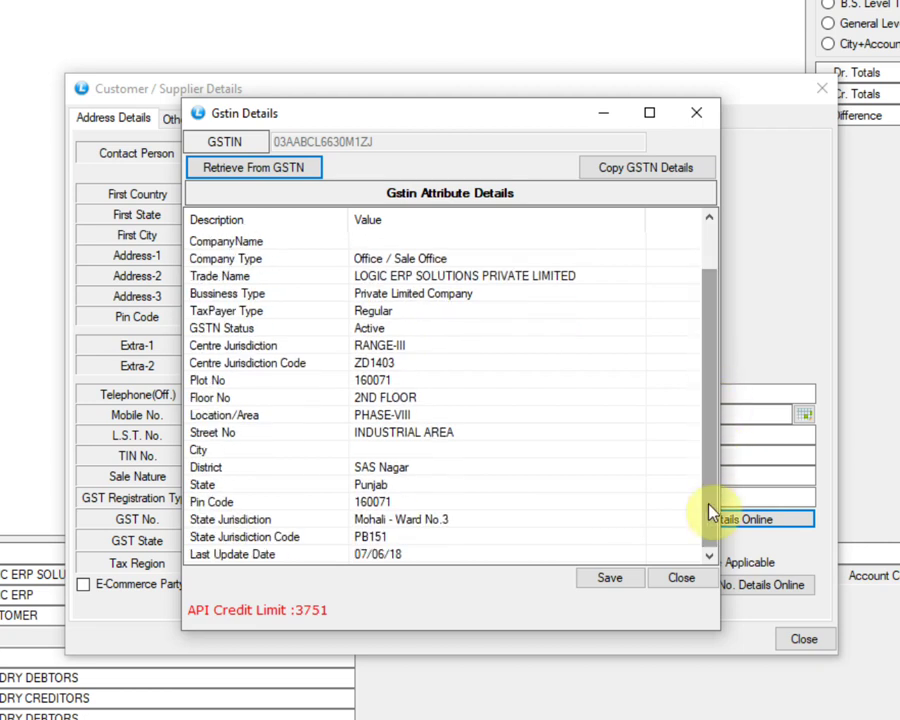
{"action": "left_click", "coordinate": [679, 579]}
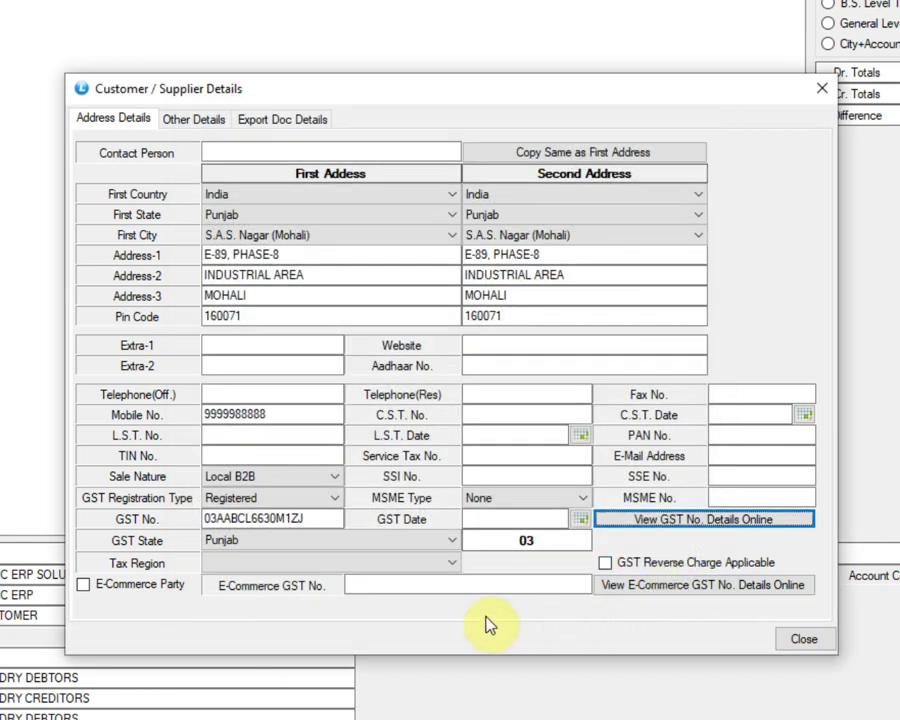
- Set Tax Region to CGST/SGST and make Address-2 Required, then Not Required again
{"action": "left_click", "coordinate": [450, 565]}
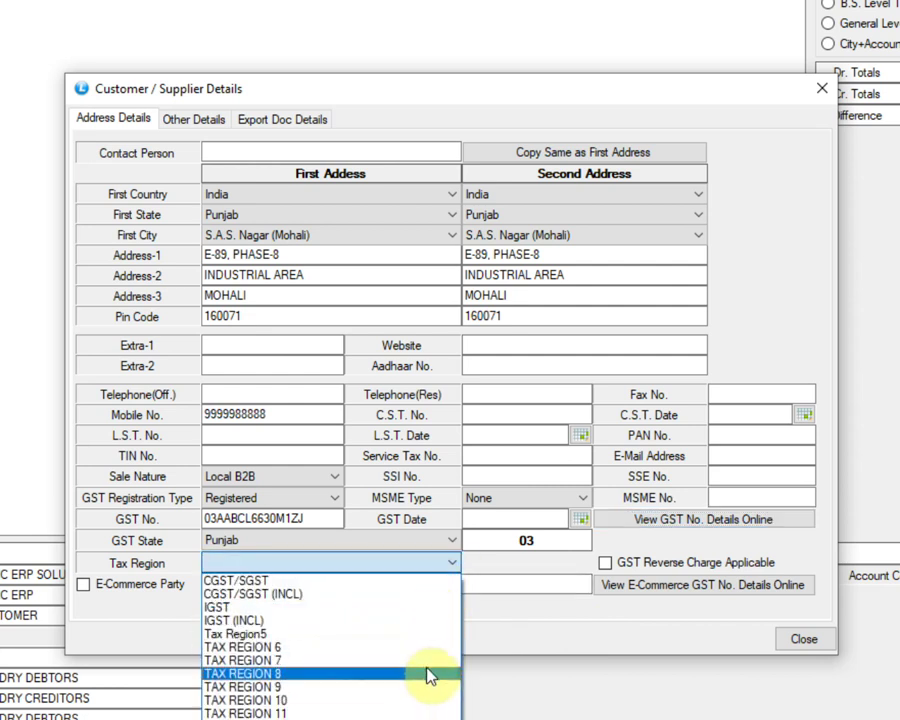
{"action": "left_click", "coordinate": [456, 582]}
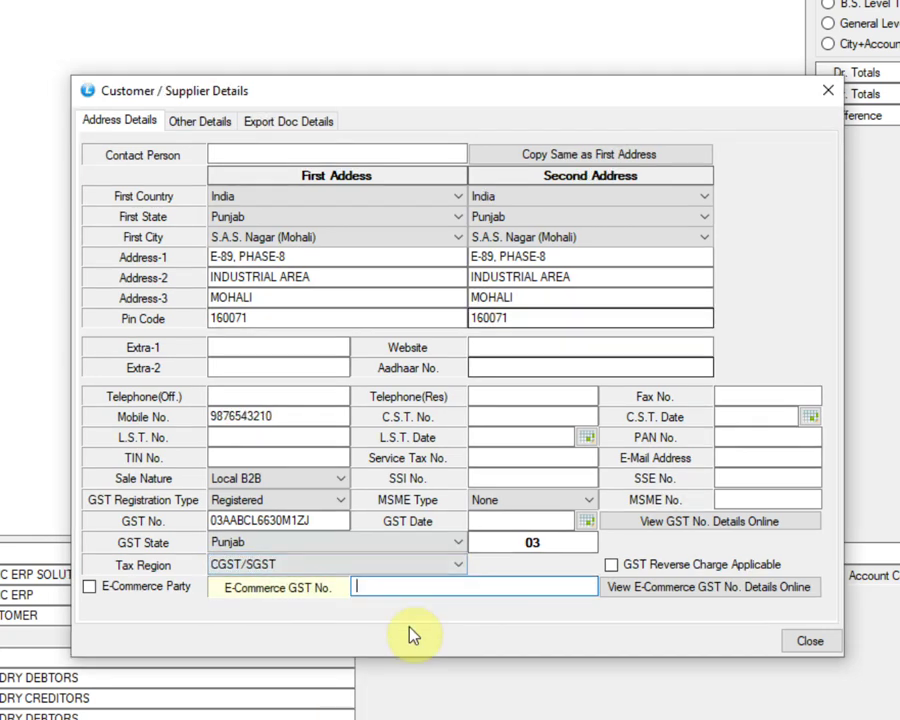
{"action": "right_click", "coordinate": [165, 282]}
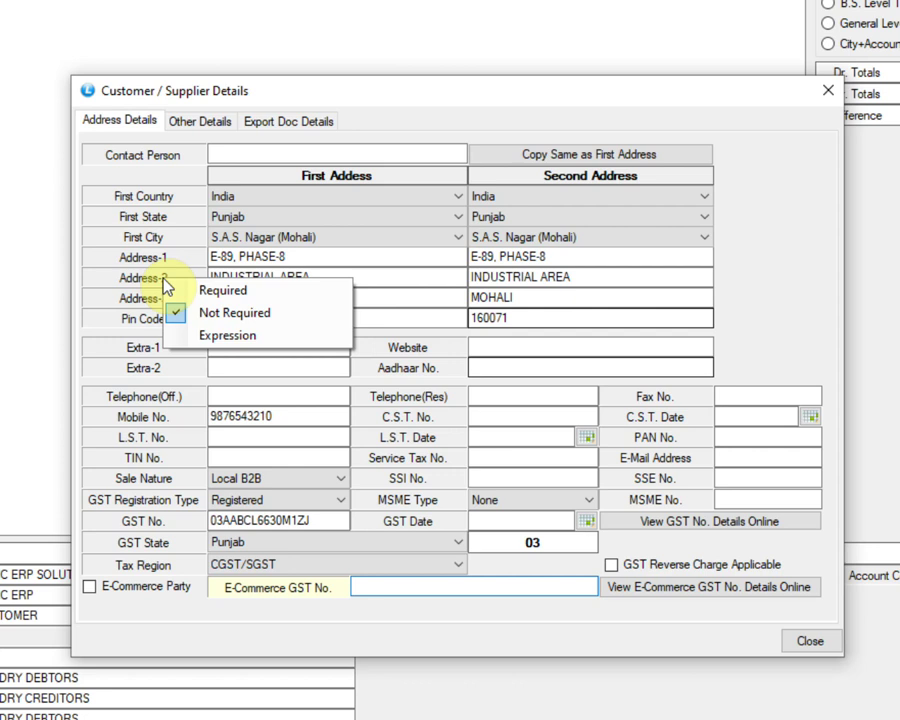
{"action": "left_click", "coordinate": [226, 292]}
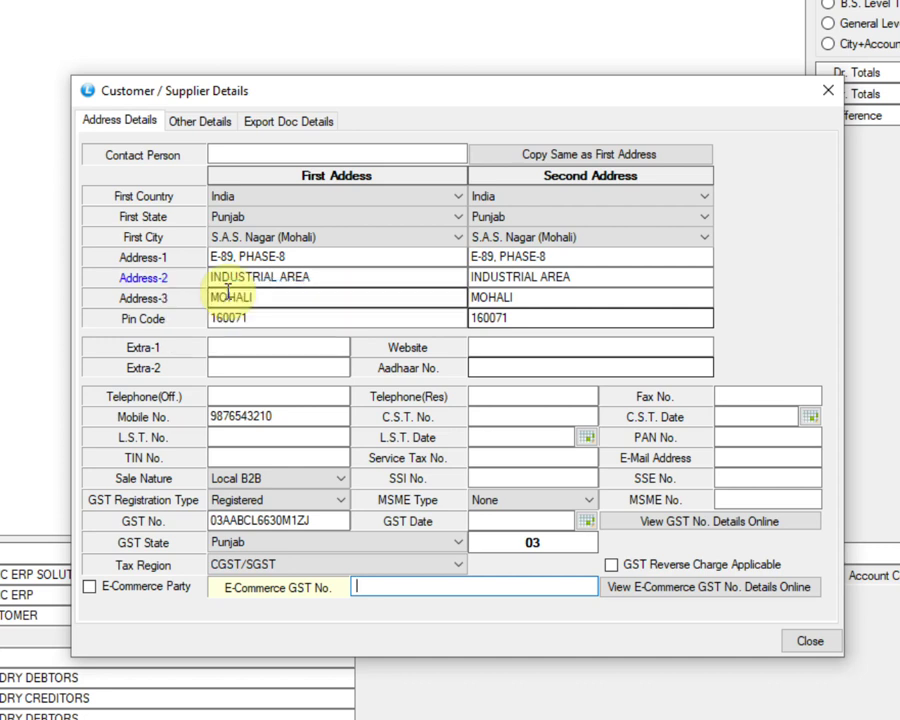
{"action": "right_click", "coordinate": [170, 290]}
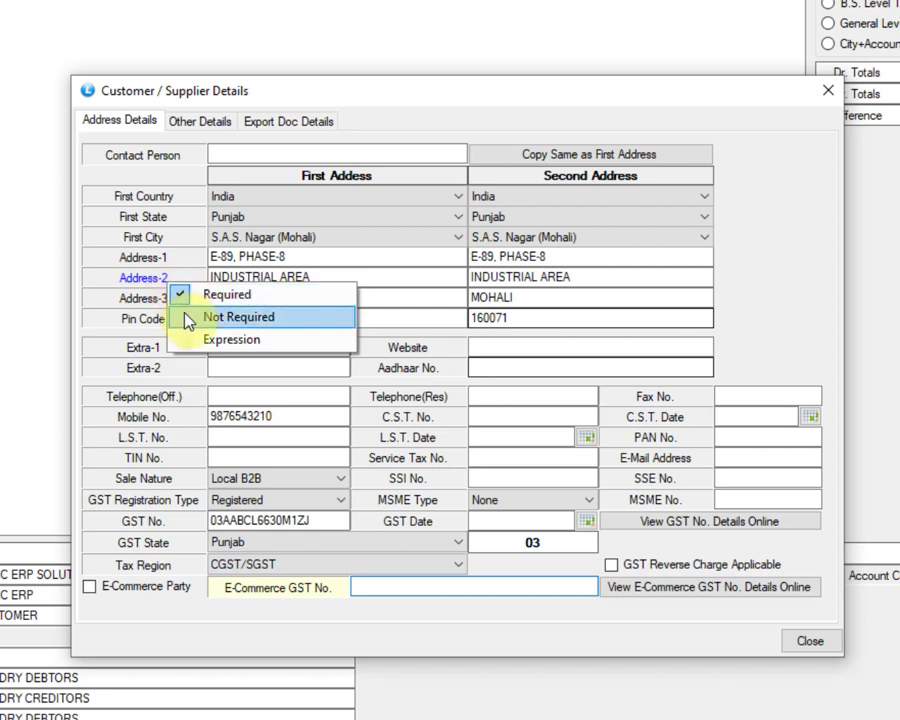
{"action": "left_click", "coordinate": [188, 319]}
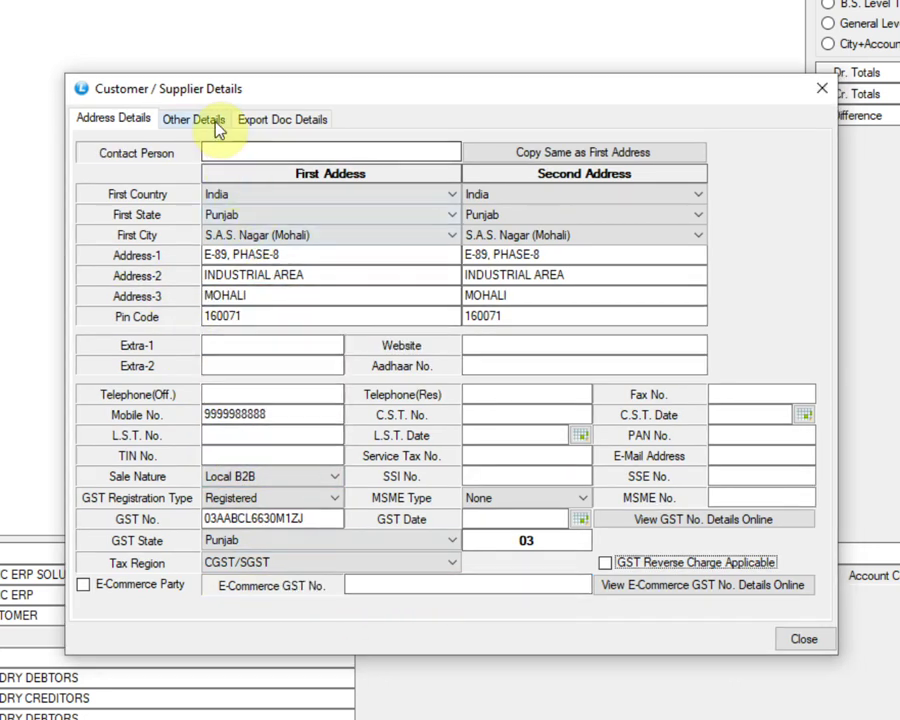
- Enter bank lines BANK OF INDIA, A/C NO. and IFSC, leaving Stop Billing unchecked
{"action": "left_click", "coordinate": [215, 123]}
{"action": "left_click", "coordinate": [208, 173]}
{"action": "type", "text": "BANK OF"}
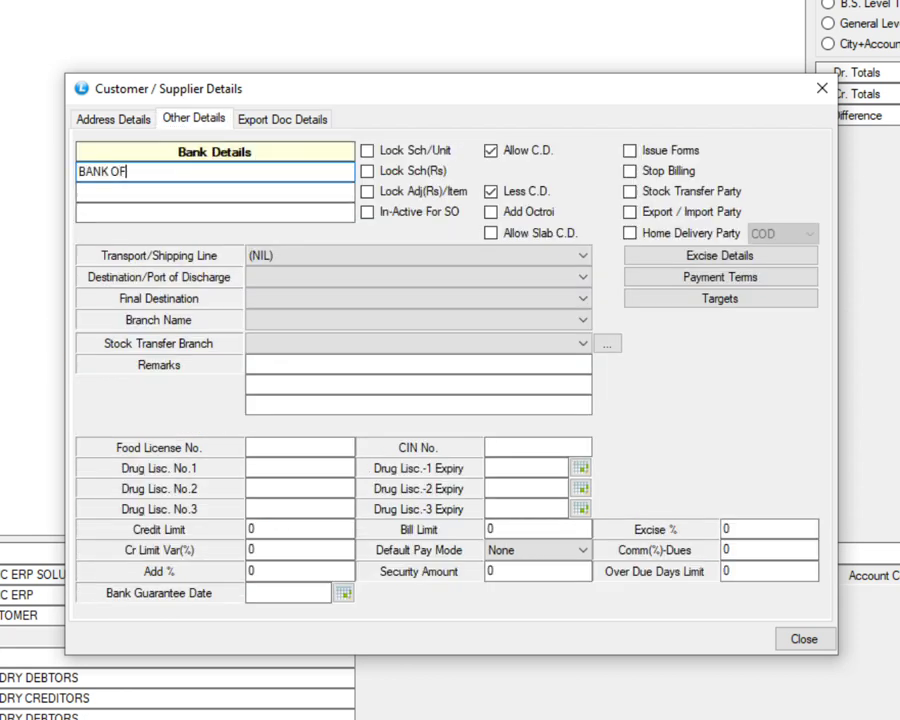
{"action": "type", "text": " INDIA"}
{"action": "left_click", "coordinate": [215, 192]}
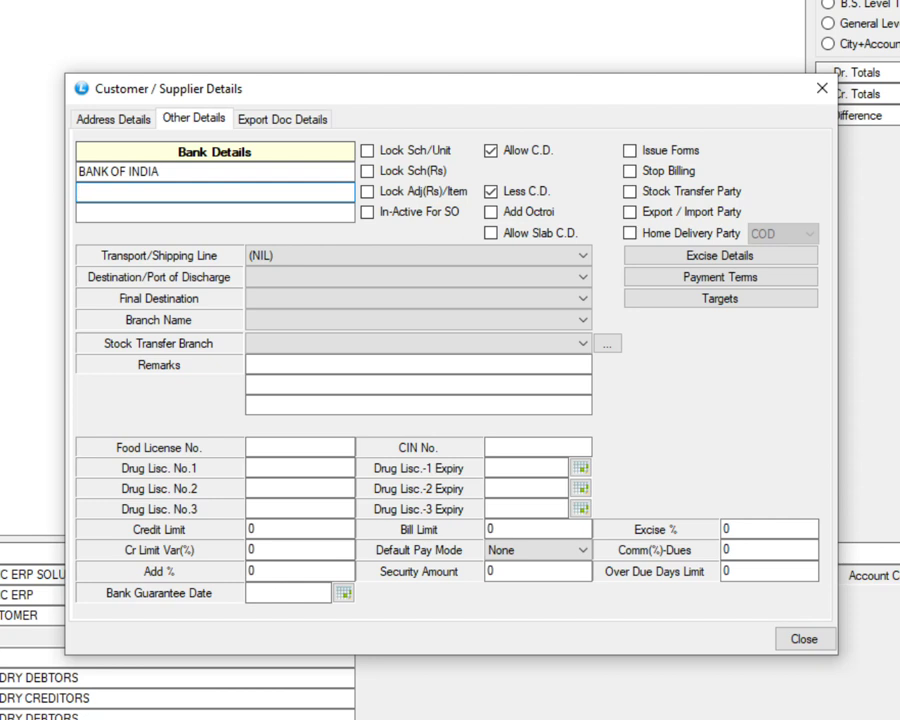
{"action": "type", "text": "A/C NO."}
{"action": "left_click", "coordinate": [215, 212]}
{"action": "type", "text": "IFSC"}
{"action": "key", "text": "Return"}
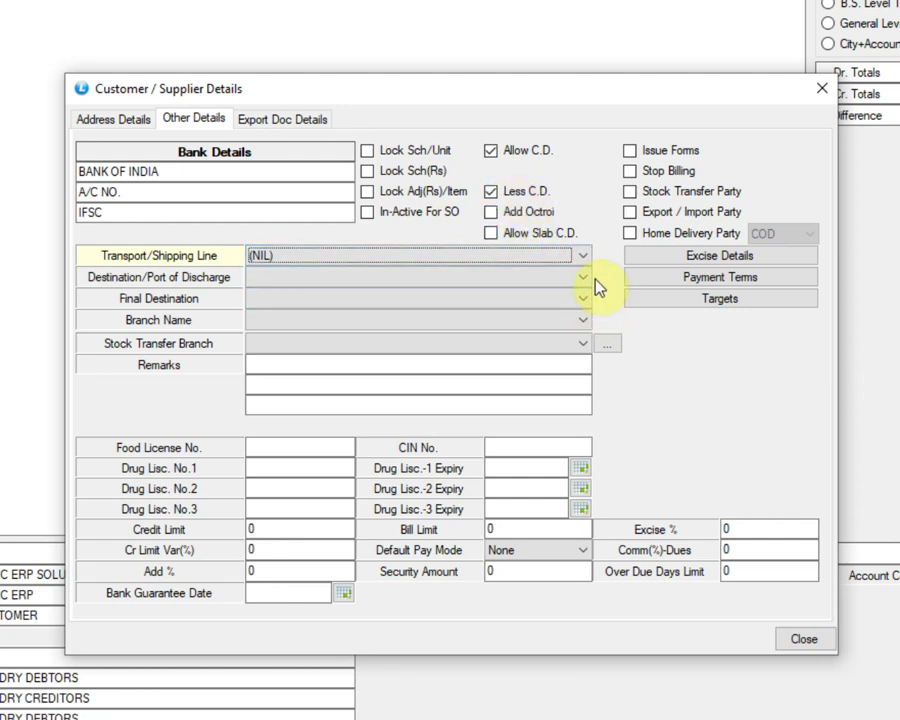
{"action": "left_click", "coordinate": [630, 178]}
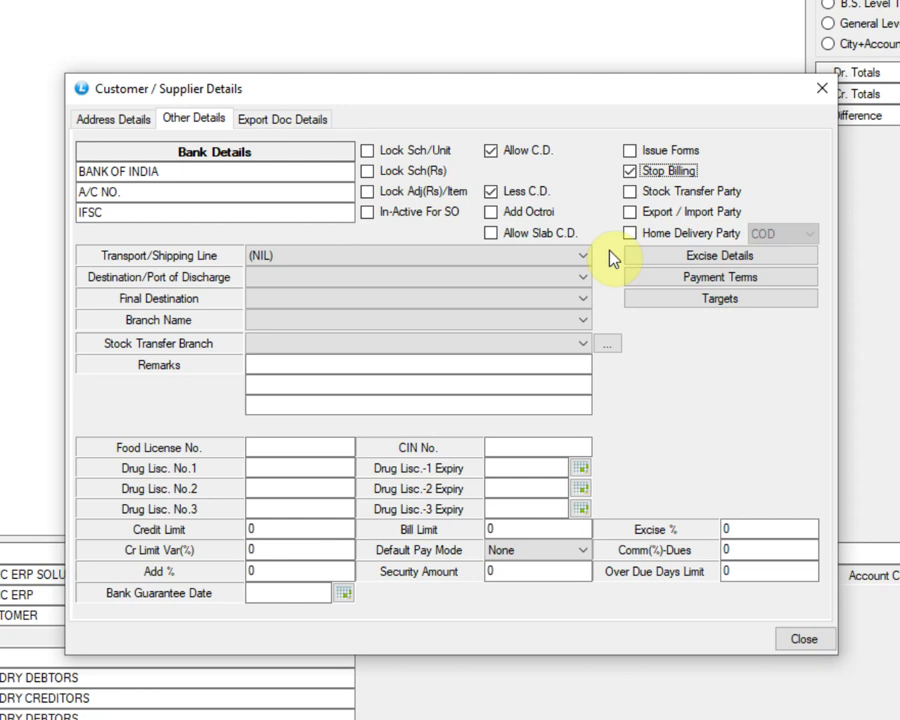
{"action": "left_click", "coordinate": [630, 176]}
- Add a payment-terms row of 30 days with a 2% discount
{"action": "left_click", "coordinate": [683, 280]}
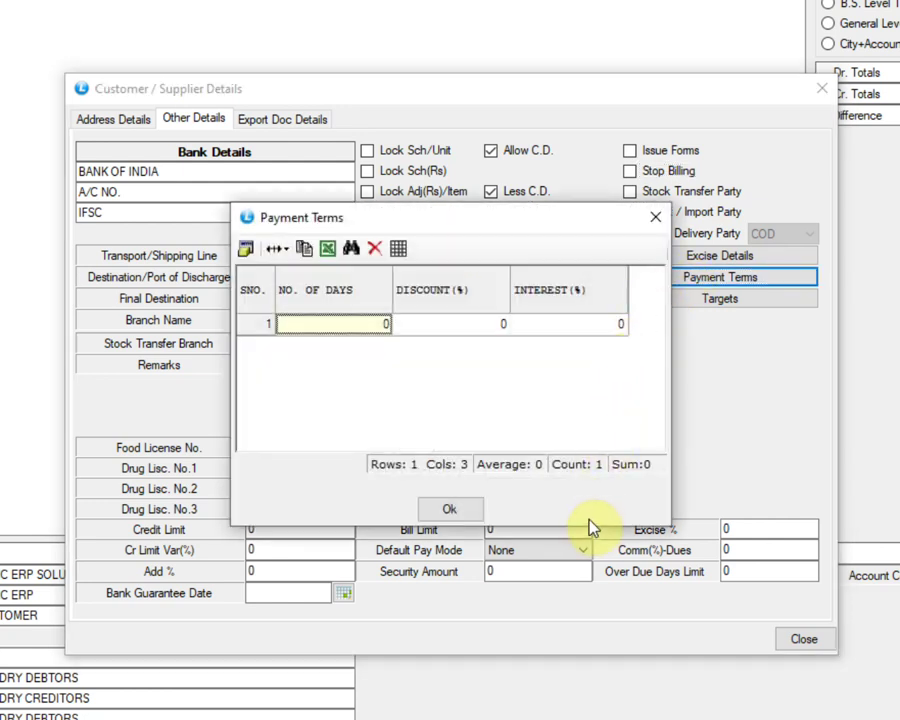
{"action": "type", "text": "30"}
{"action": "key", "text": "Return"}
{"action": "type", "text": "2"}
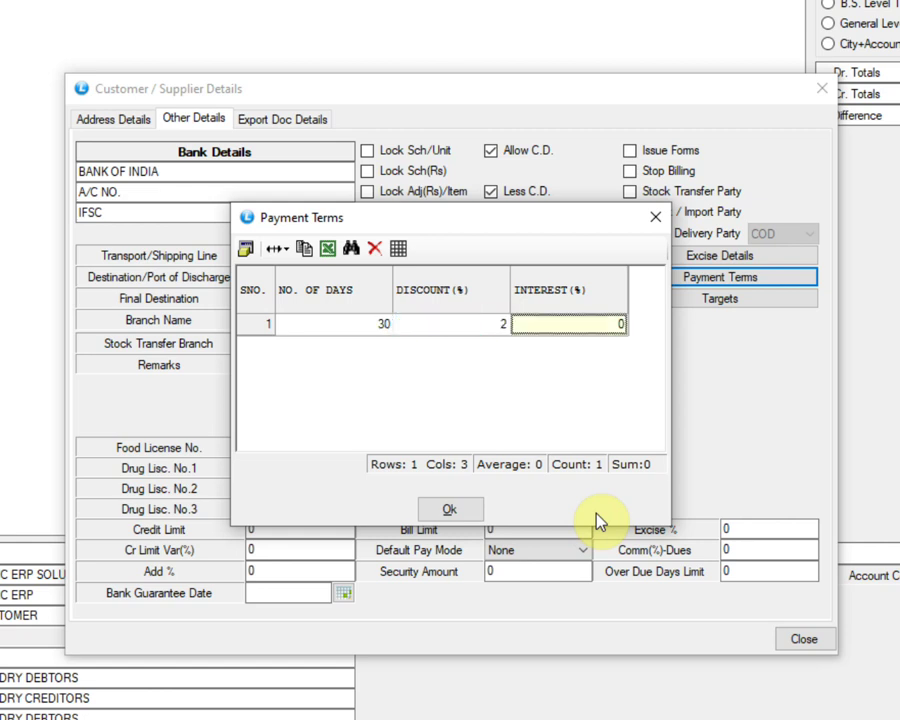
{"action": "key", "text": "Return"}
{"action": "key", "text": "Return"}
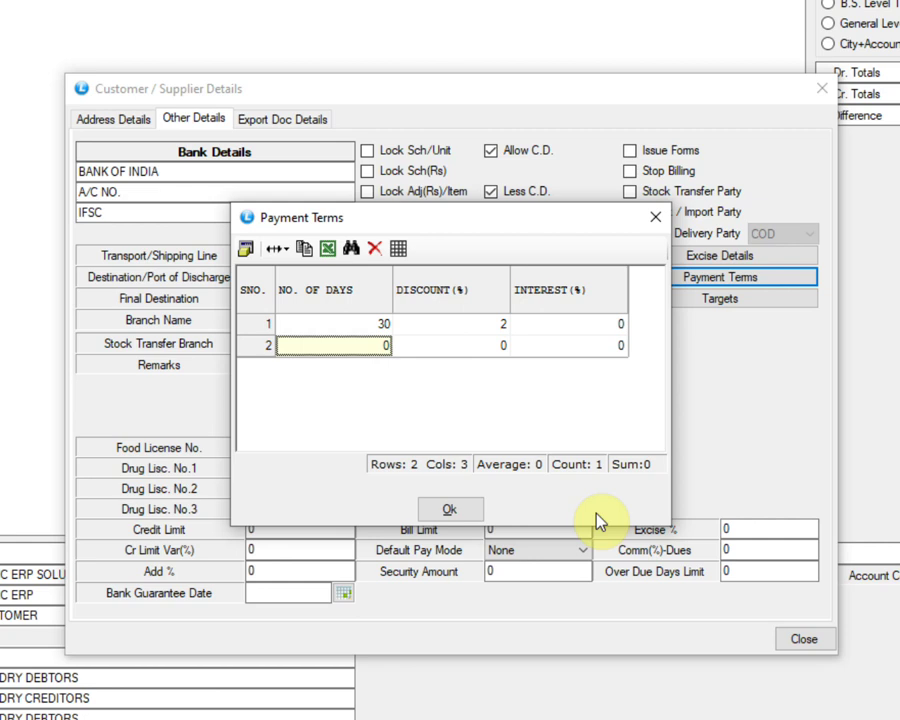
- Add rows for 60 days at 2% interest and 120 days at 4% interest
{"action": "type", "text": "6"}
{"action": "key", "text": "Tab"}
{"action": "key", "text": "Tab"}
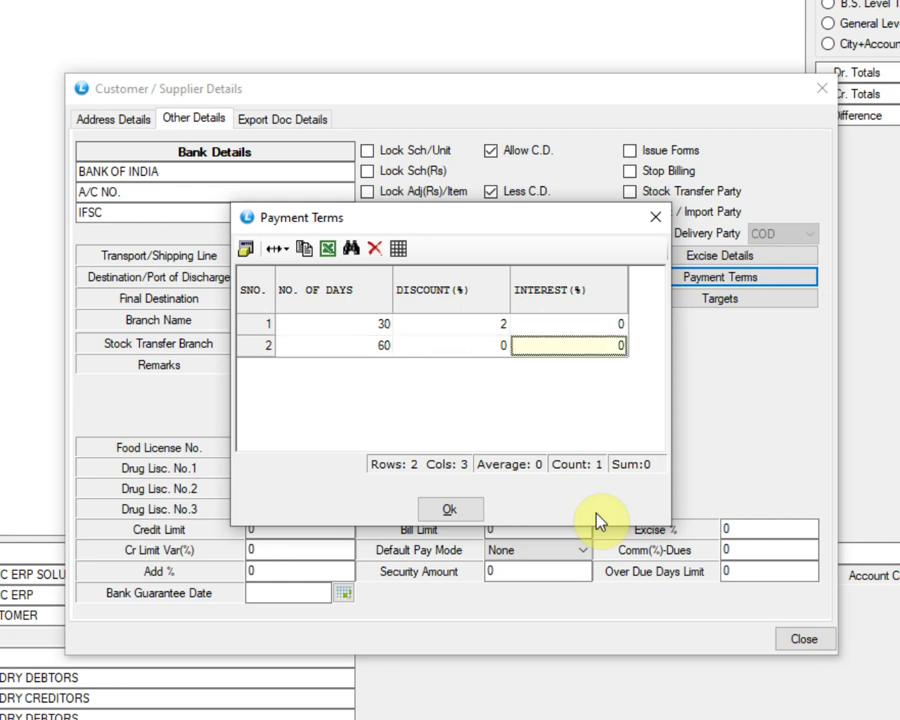
{"action": "type", "text": "2"}
{"action": "key", "text": "Tab"}
{"action": "type", "text": "120"}
{"action": "key", "text": "Tab"}
{"action": "key", "text": "Tab"}
{"action": "type", "text": "4"}
{"action": "key", "text": "Tab"}
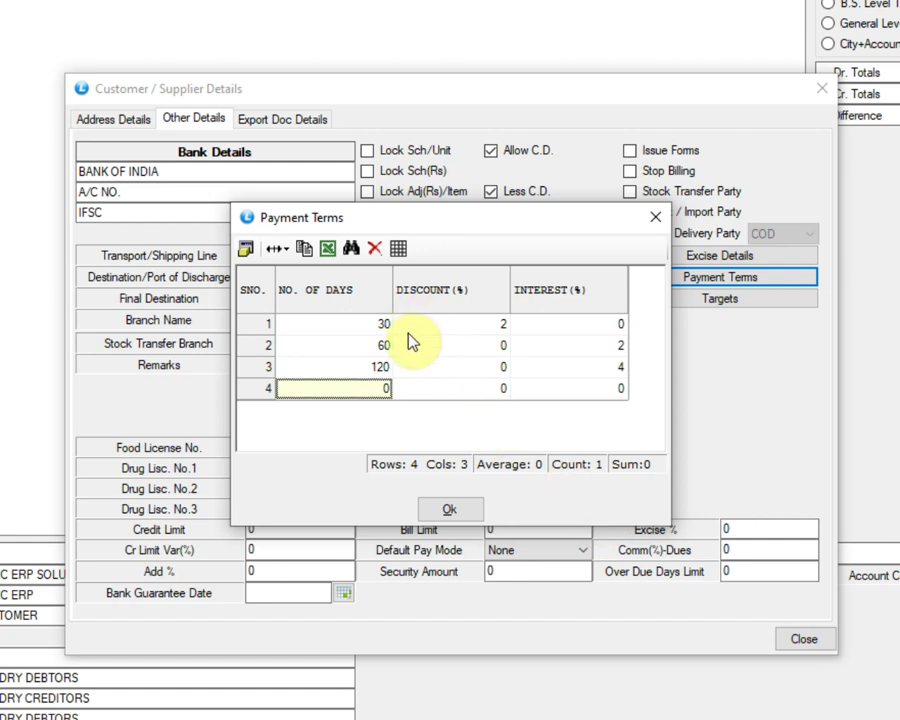
- Confirm the payment terms and step through the food and drug licence fields
{"action": "left_click", "coordinate": [452, 512]}
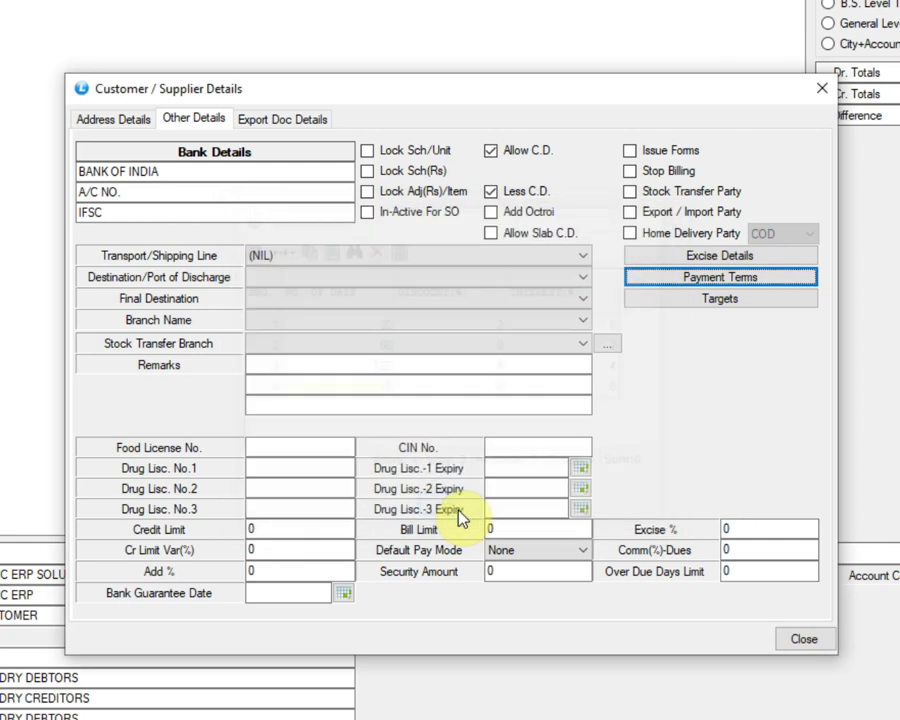
{"action": "left_click", "coordinate": [258, 447]}
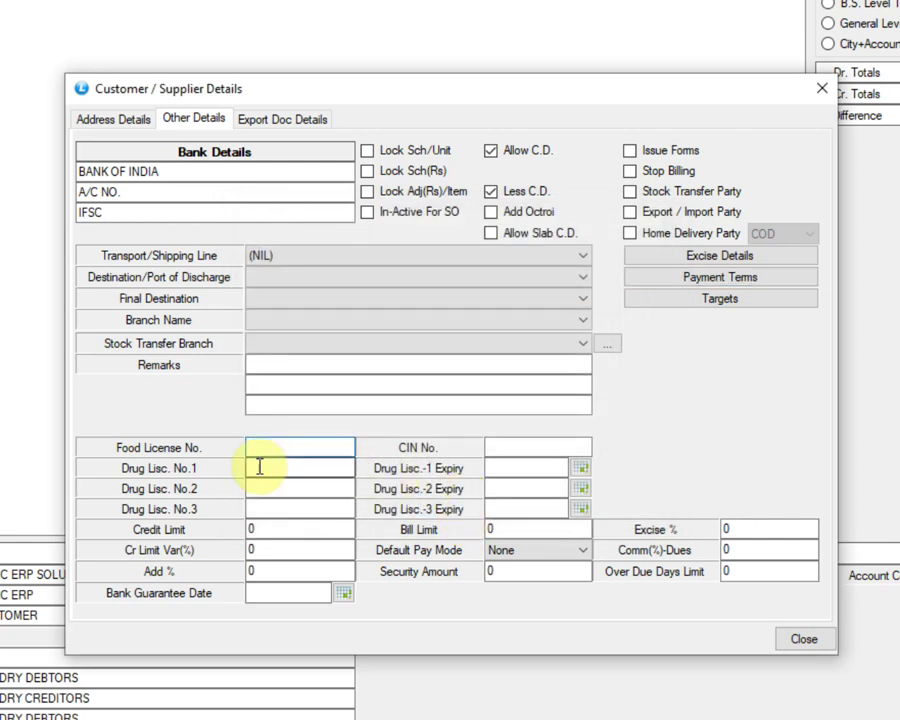
{"action": "left_click", "coordinate": [259, 468]}
{"action": "left_click", "coordinate": [259, 488]}
{"action": "left_click", "coordinate": [263, 507]}
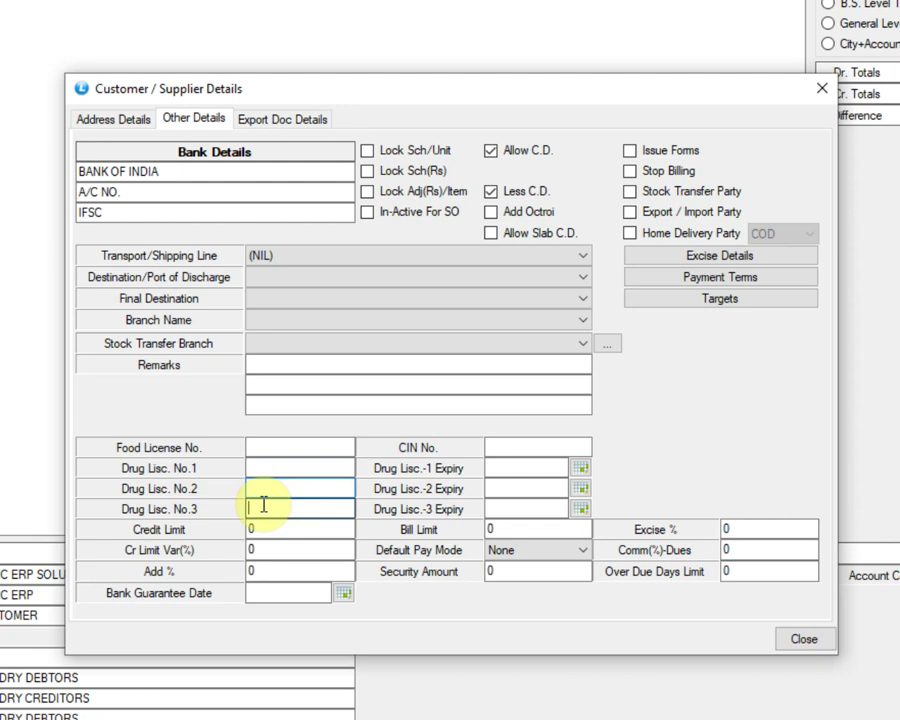
{"action": "left_click", "coordinate": [495, 467]}
{"action": "left_click", "coordinate": [502, 488]}
{"action": "left_click", "coordinate": [502, 507]}
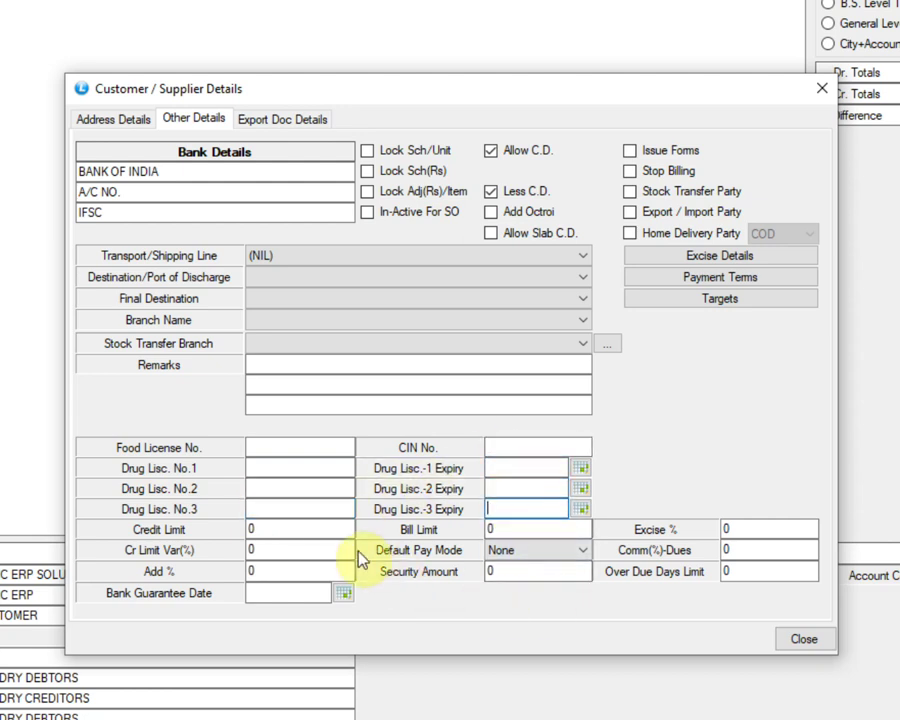
- Enter a credit limit of 2,00,000 and a bill limit of 1,00,000
{"action": "left_click", "coordinate": [313, 530]}
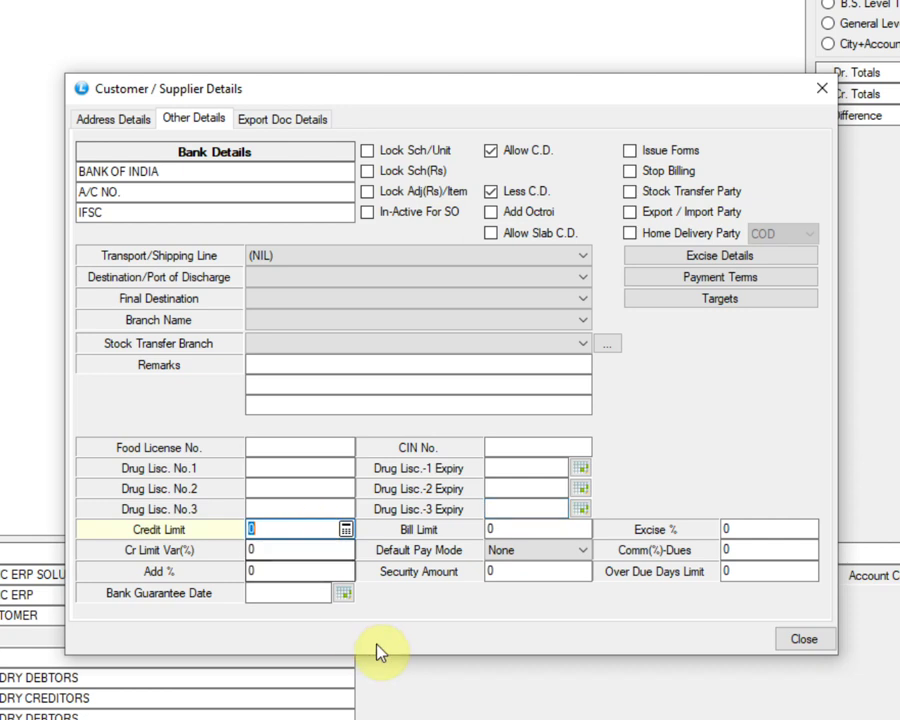
{"action": "type", "text": "2,00,000"}
{"action": "key", "text": "Tab"}
{"action": "type", "text": "1"}
{"action": "key", "text": "Tab"}
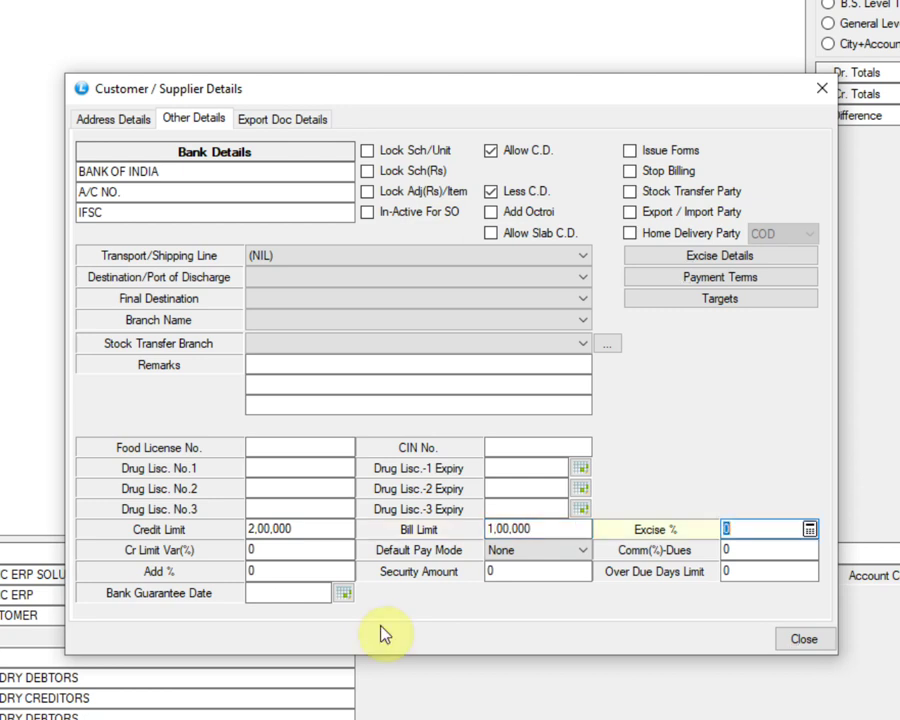
{"action": "key", "text": "Tab"}
{"action": "key", "text": "Tab"}
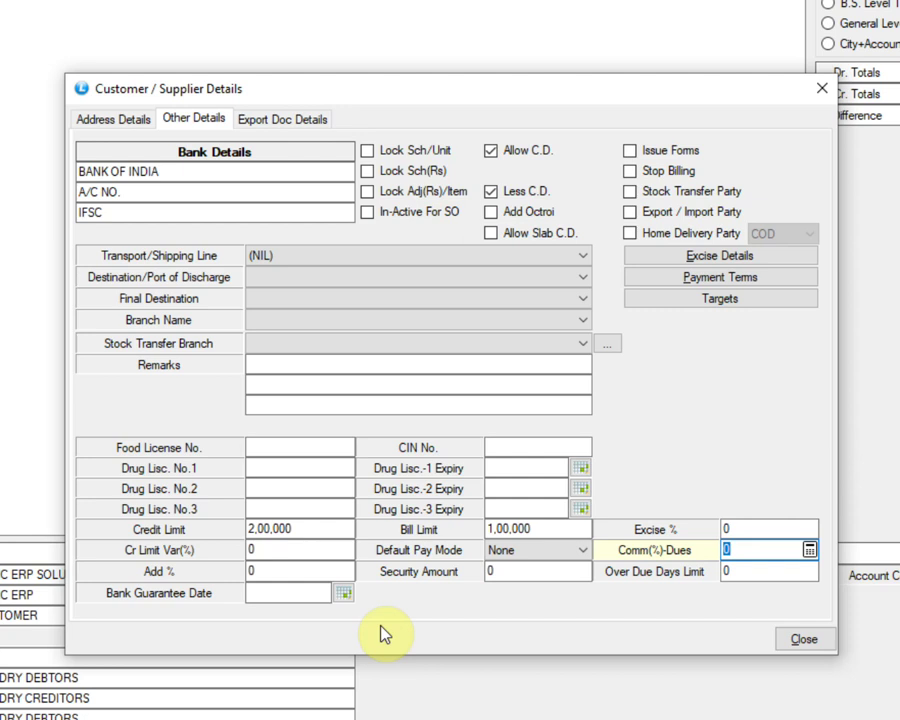
{"action": "key", "text": "Tab"}
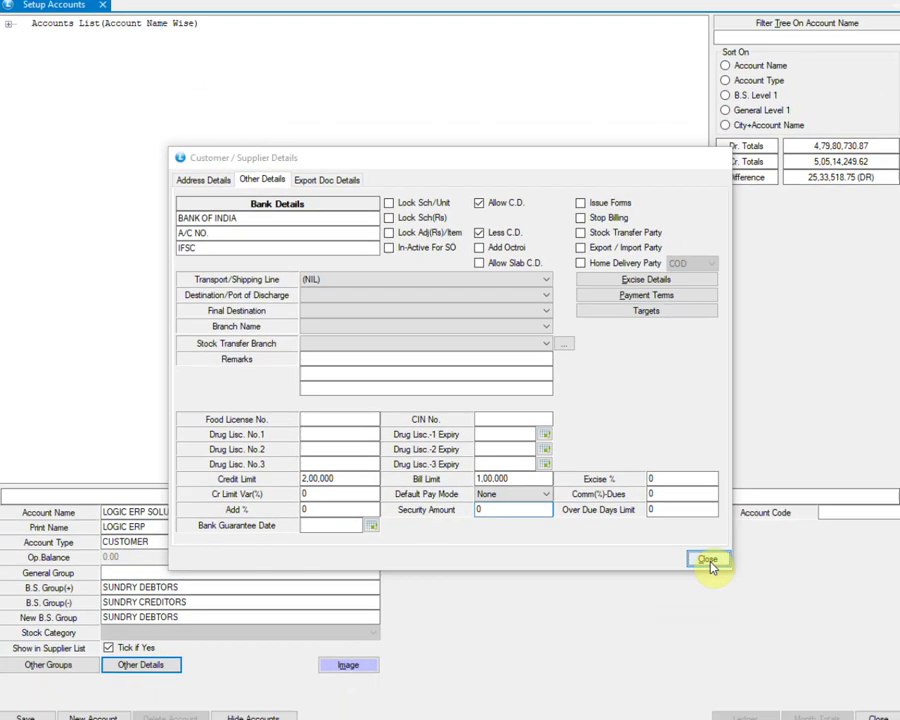
- Close the customer details and save the new customer account
{"action": "left_click", "coordinate": [806, 643]}
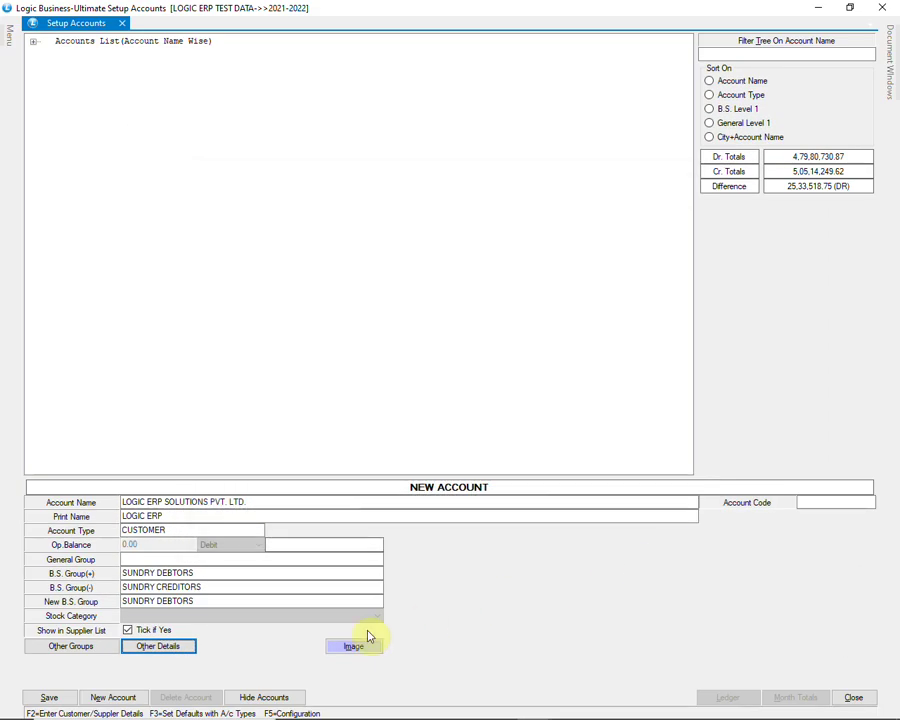
{"action": "left_click", "coordinate": [66, 699]}
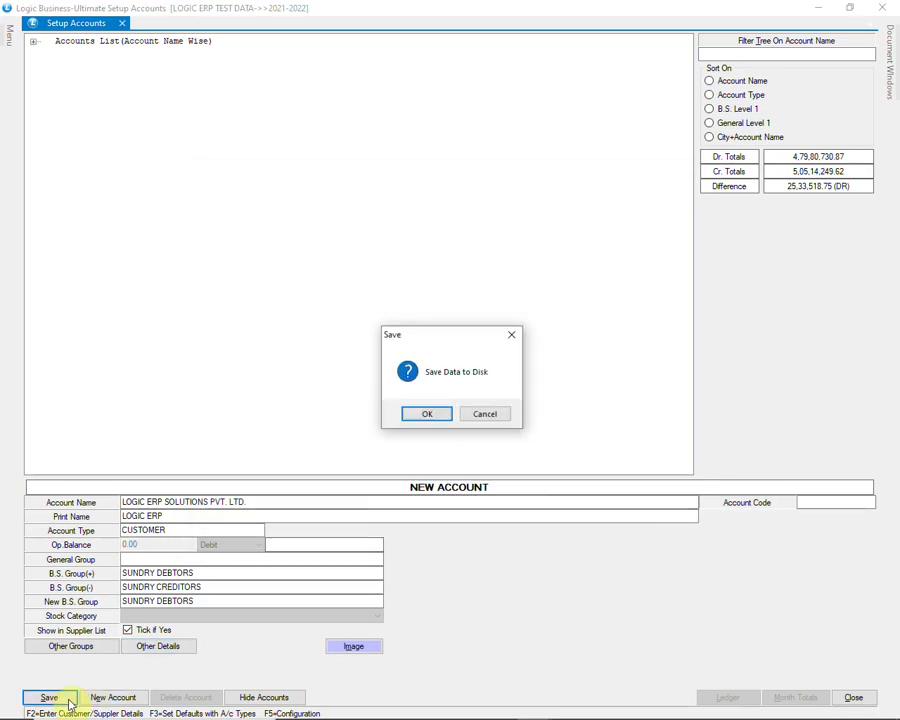
{"action": "left_click", "coordinate": [424, 415]}
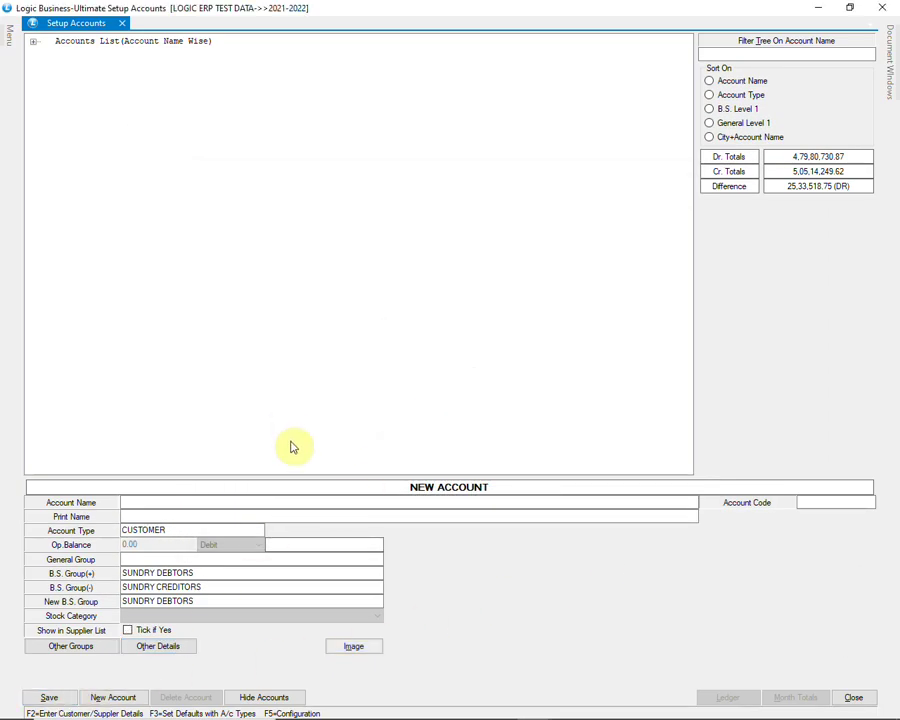
- Sort the accounts list by account name and filter it on LOGIC
{"action": "left_click", "coordinate": [306, 504]}
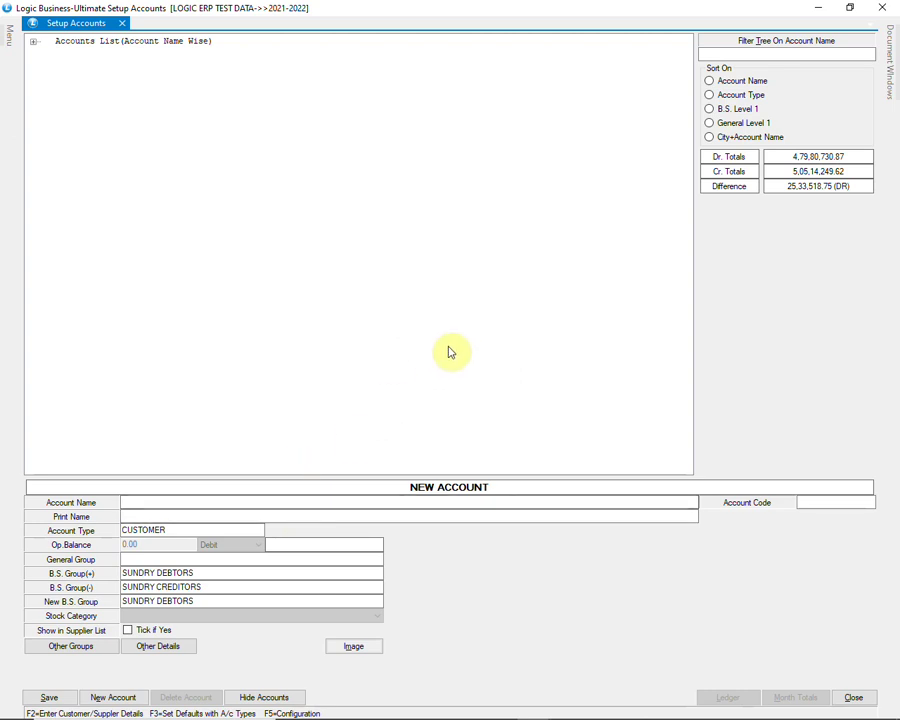
{"action": "left_click", "coordinate": [715, 83]}
{"action": "left_click", "coordinate": [741, 55]}
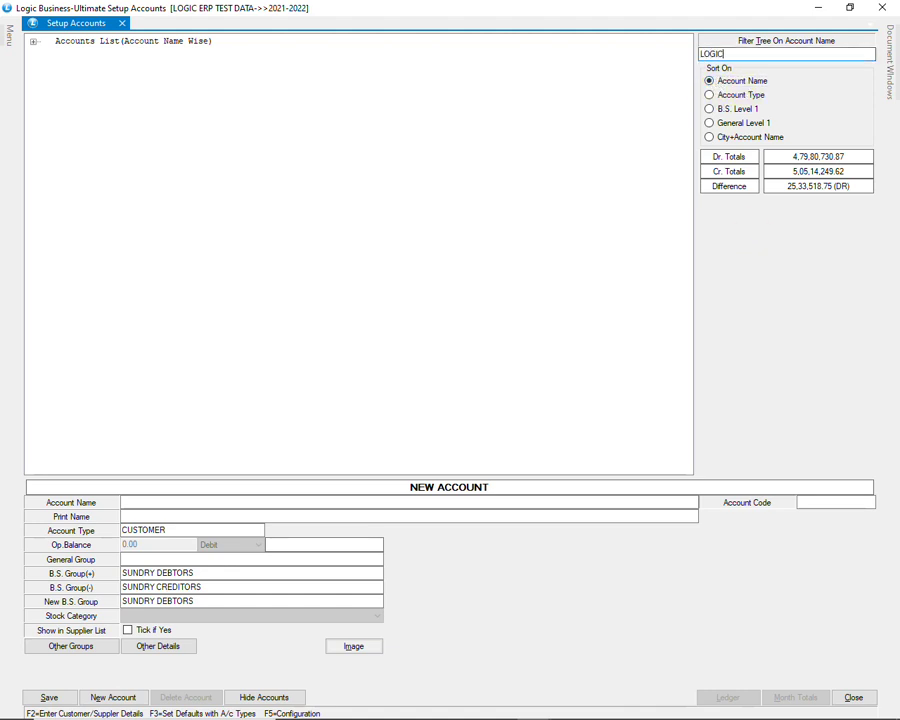
{"action": "key", "text": "Return"}
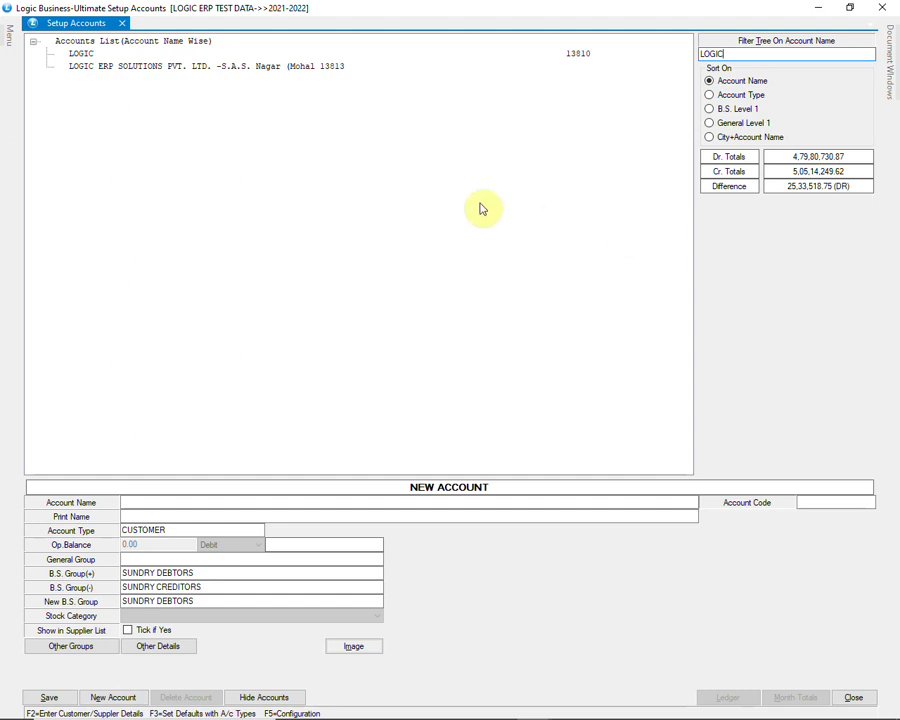
- Change the account name's PVT. LTD. to PRIVATE LIMITED
{"action": "left_click", "coordinate": [159, 70]}
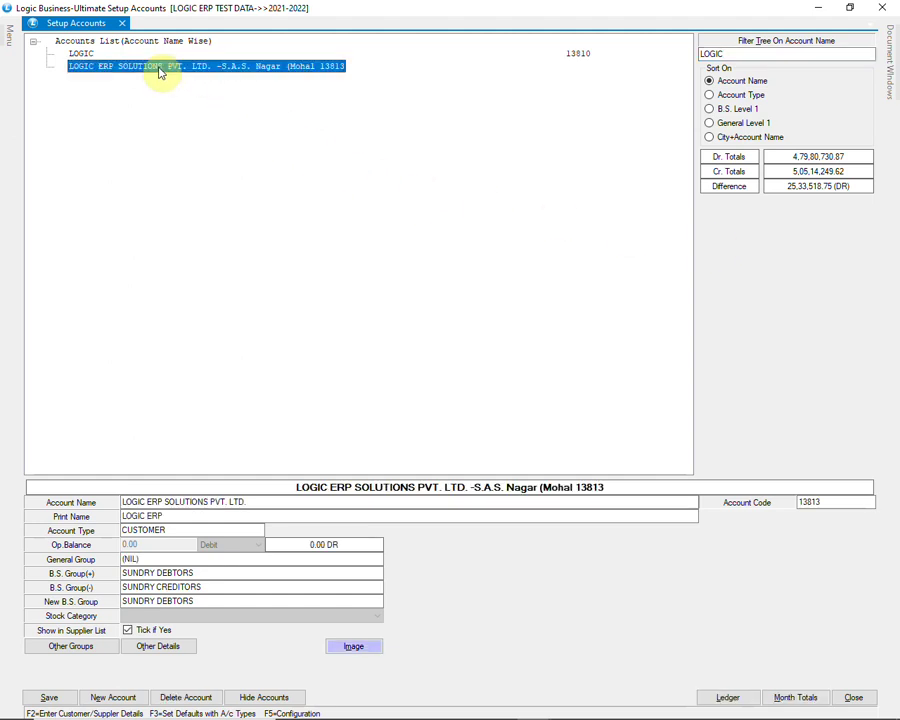
{"action": "left_click", "coordinate": [255, 502]}
{"action": "left_click_drag", "start_coordinate": [255, 502], "coordinate": [207, 501]}
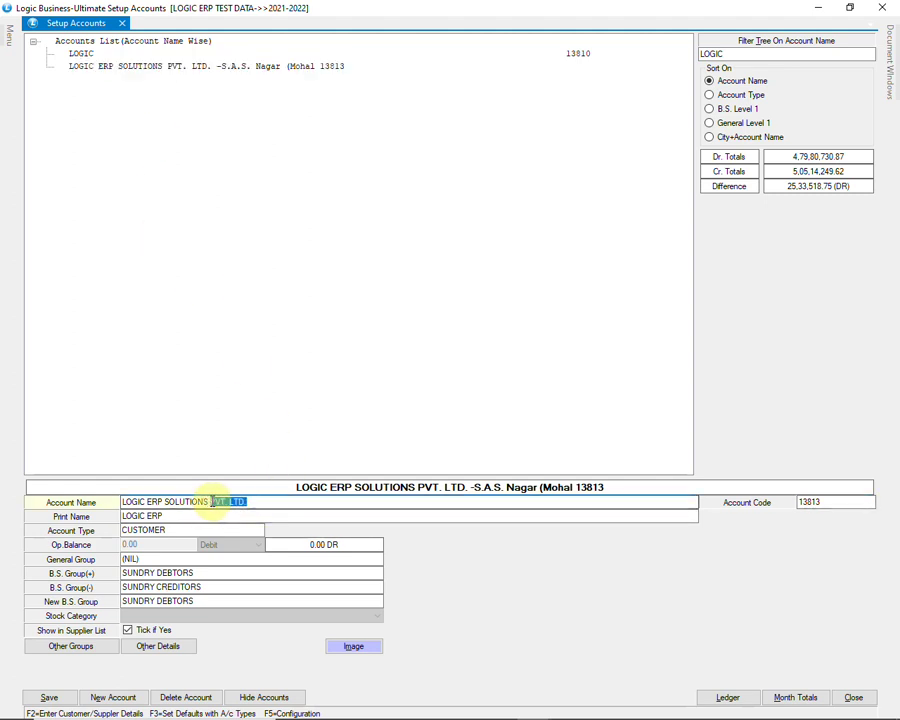
{"action": "type", "text": "P"}
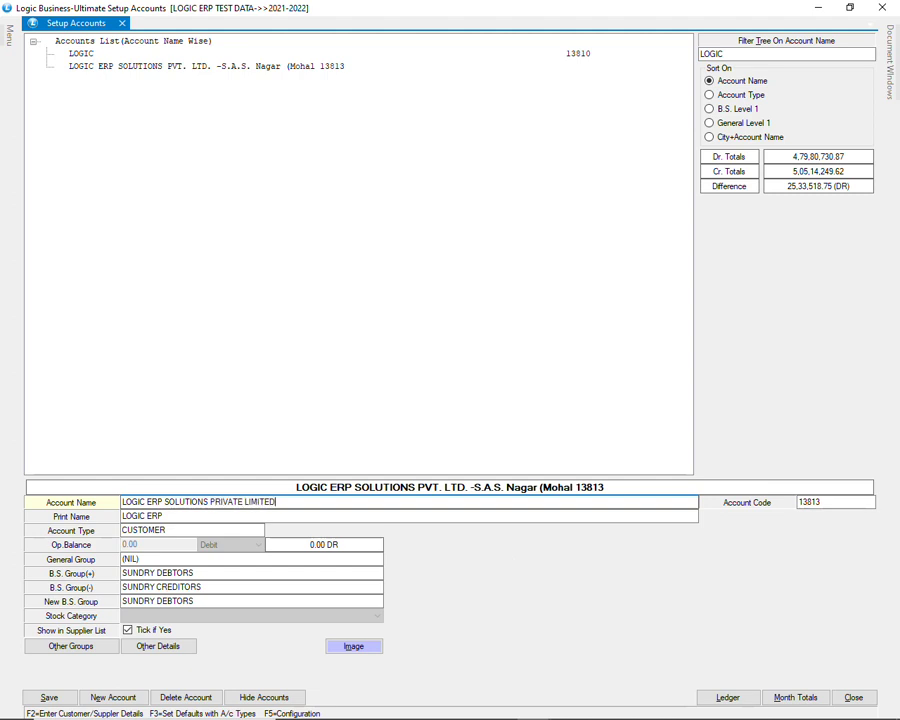
{"action": "key", "text": "Return"}
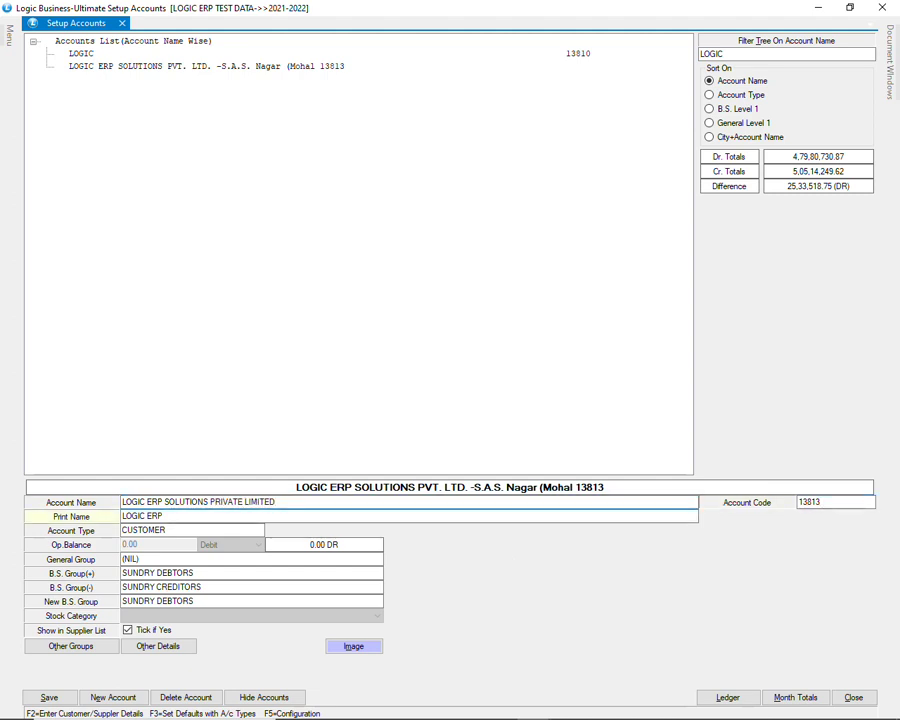
- Update the customer's mobile number in Other Details and save the account
{"action": "left_click", "coordinate": [160, 648]}
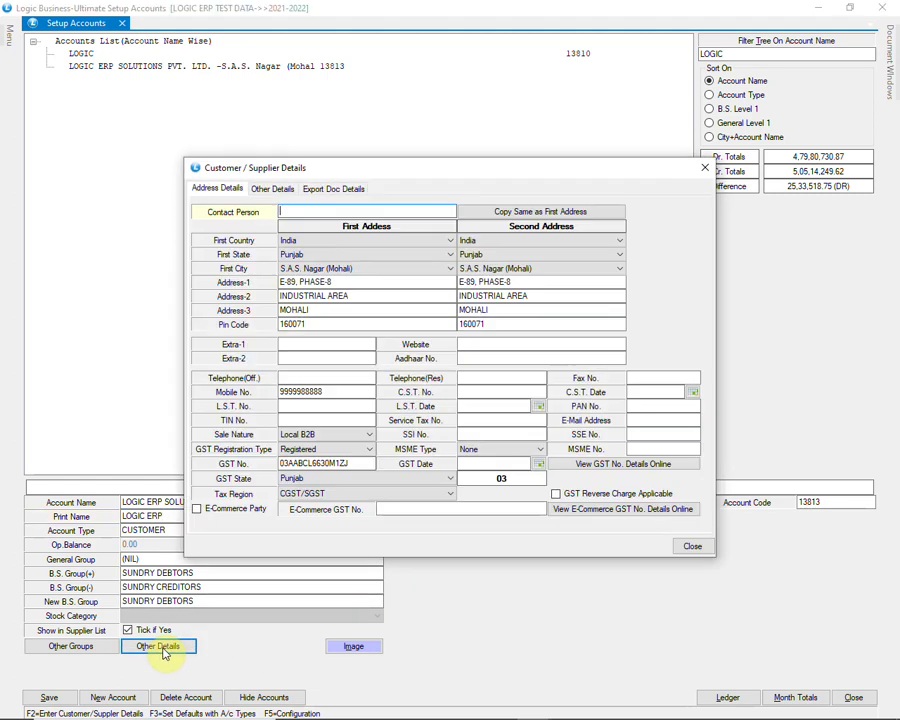
{"action": "left_click", "coordinate": [331, 393]}
{"action": "type", "text": "9876543210"}
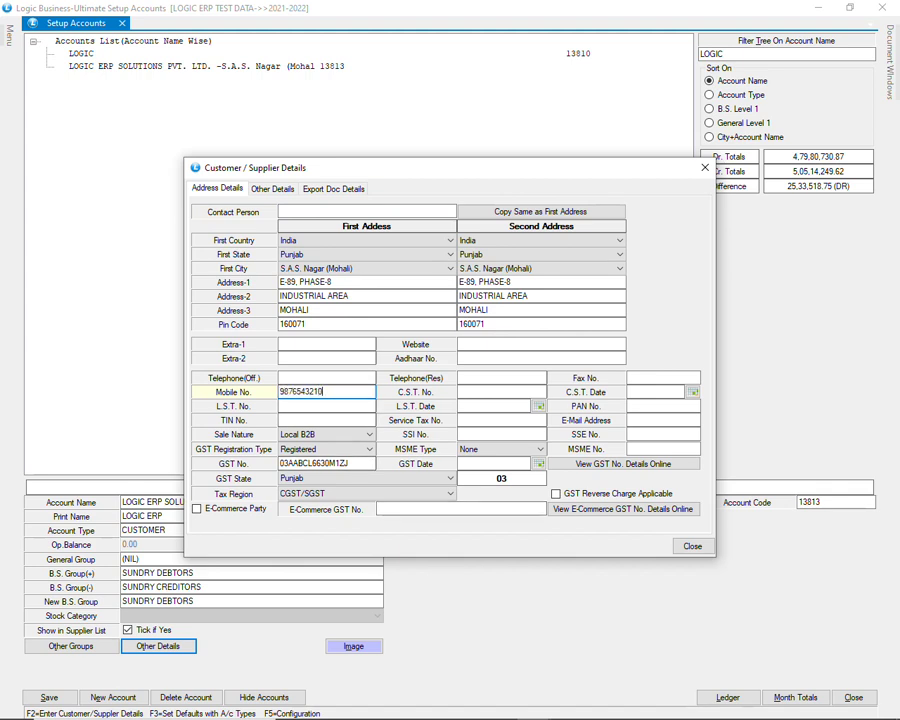
{"action": "key", "text": "Tab"}
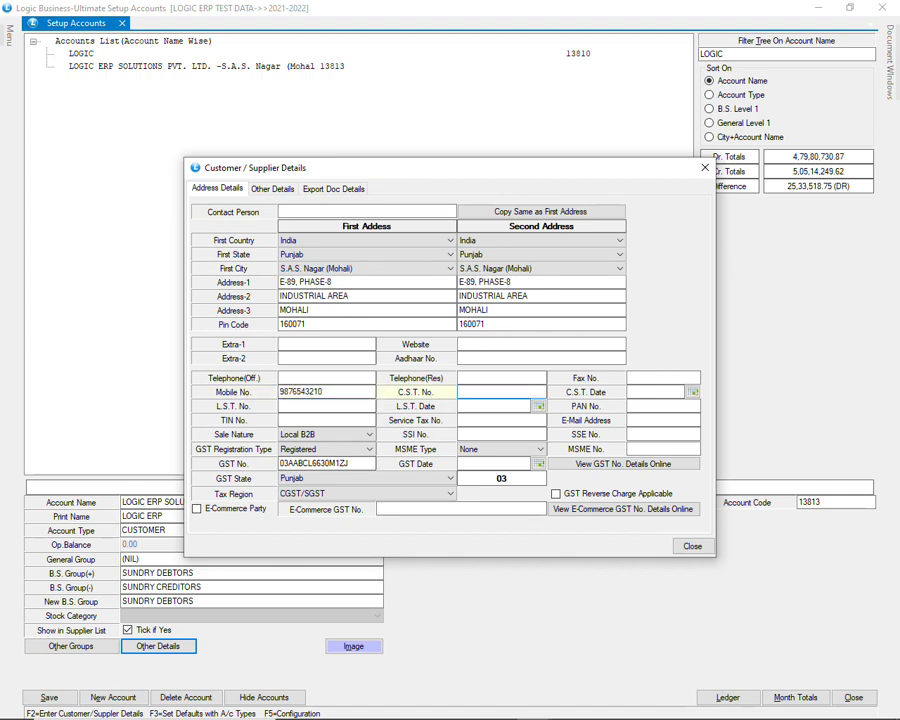
{"action": "left_click", "coordinate": [689, 546]}
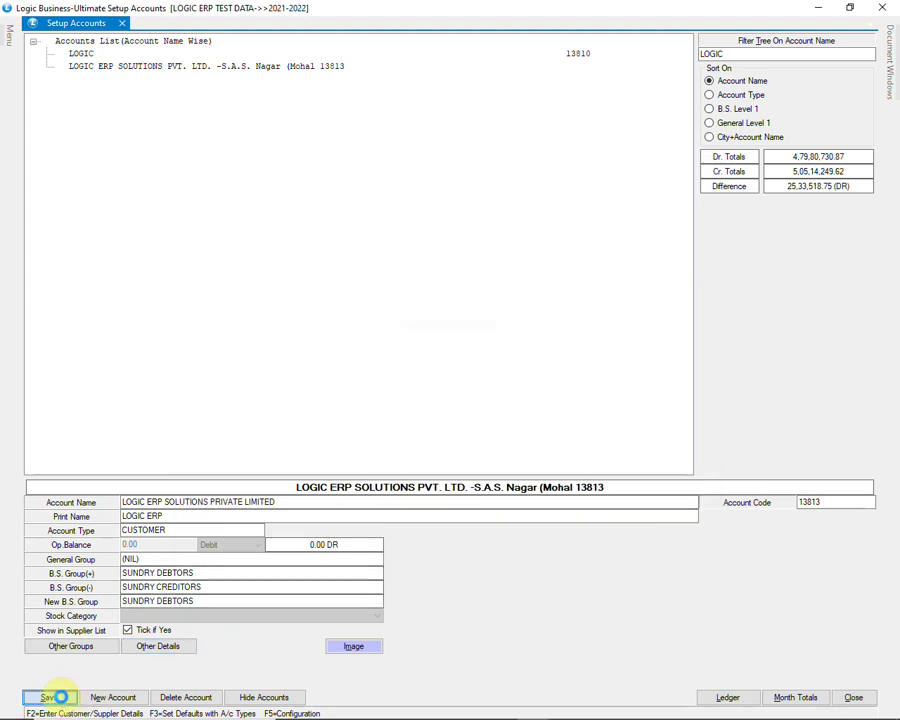
{"action": "left_click", "coordinate": [50, 697]}
- Confirm the save and show LOGIC ERP SOLUTIONS PRIVATE LIMITED under CUSTOMER in the type-wise list
{"action": "left_click", "coordinate": [425, 414]}
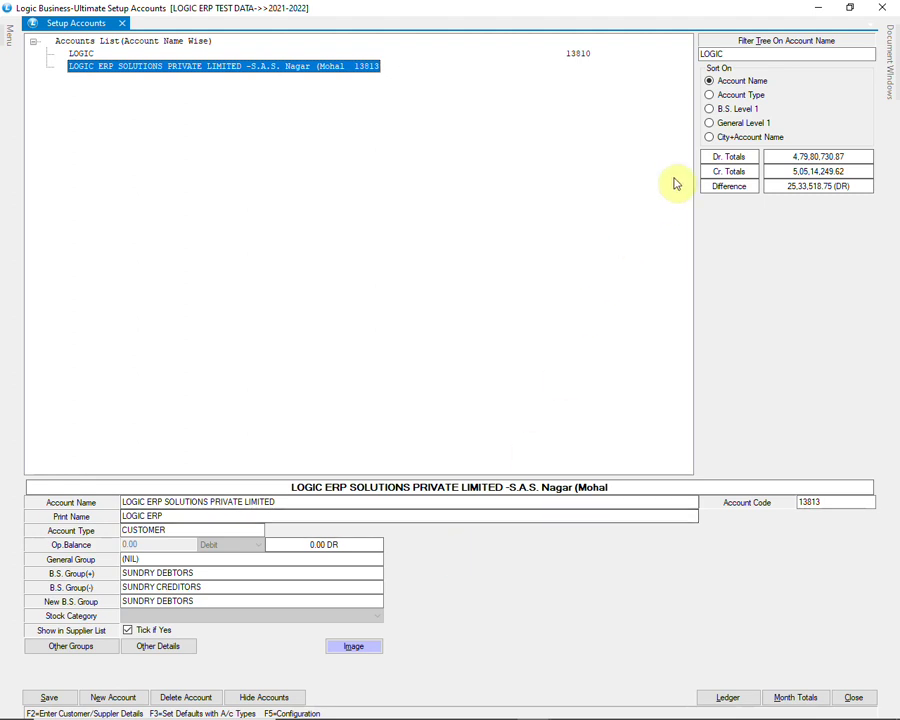
{"action": "left_click", "coordinate": [710, 96]}
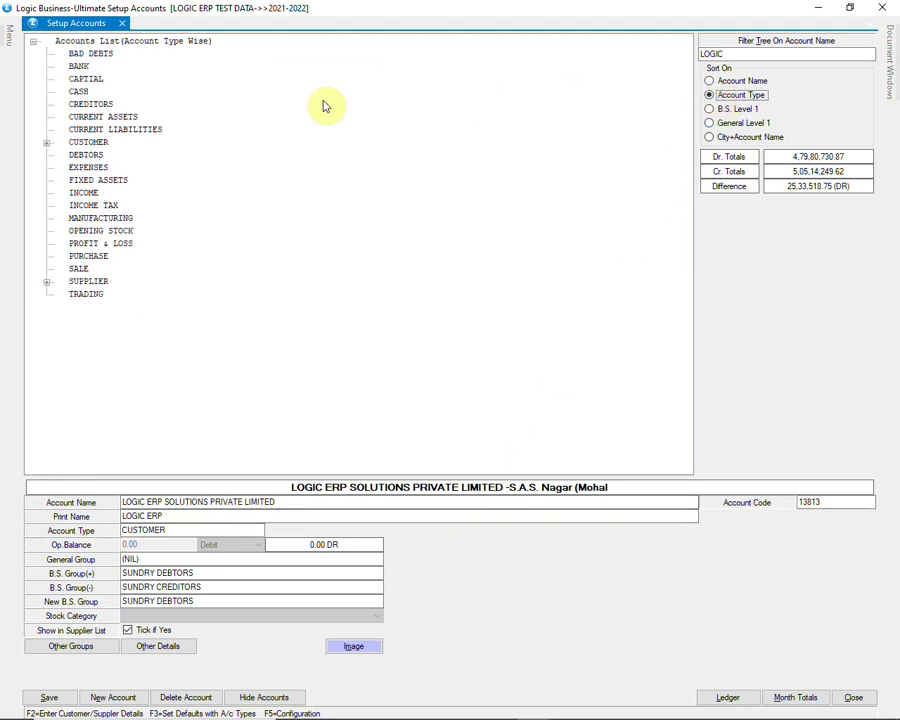
{"action": "left_click", "coordinate": [46, 143]}
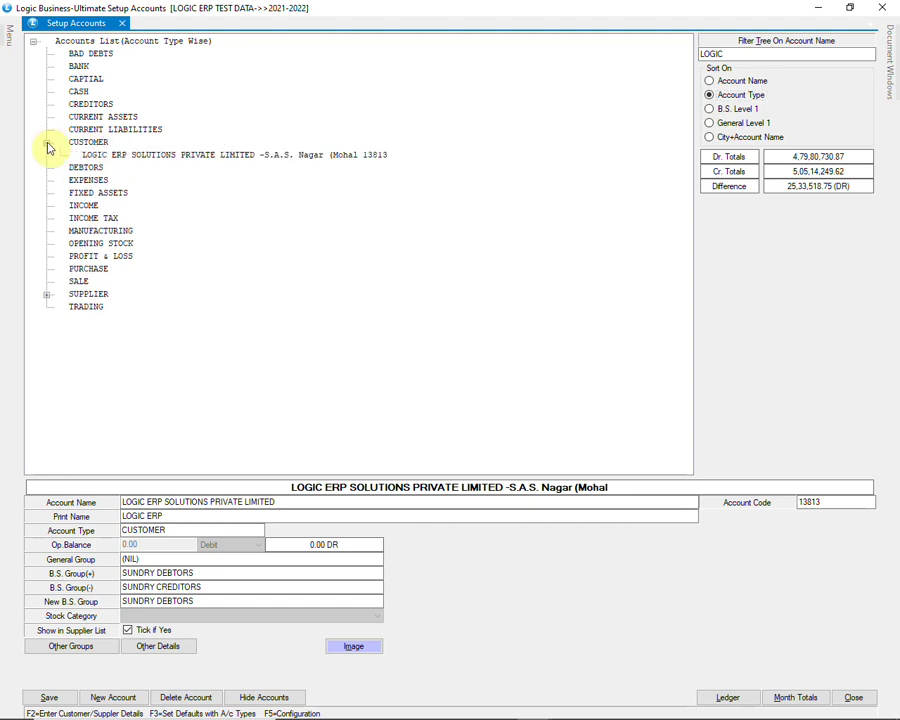
{"action": "left_click", "coordinate": [160, 158]}
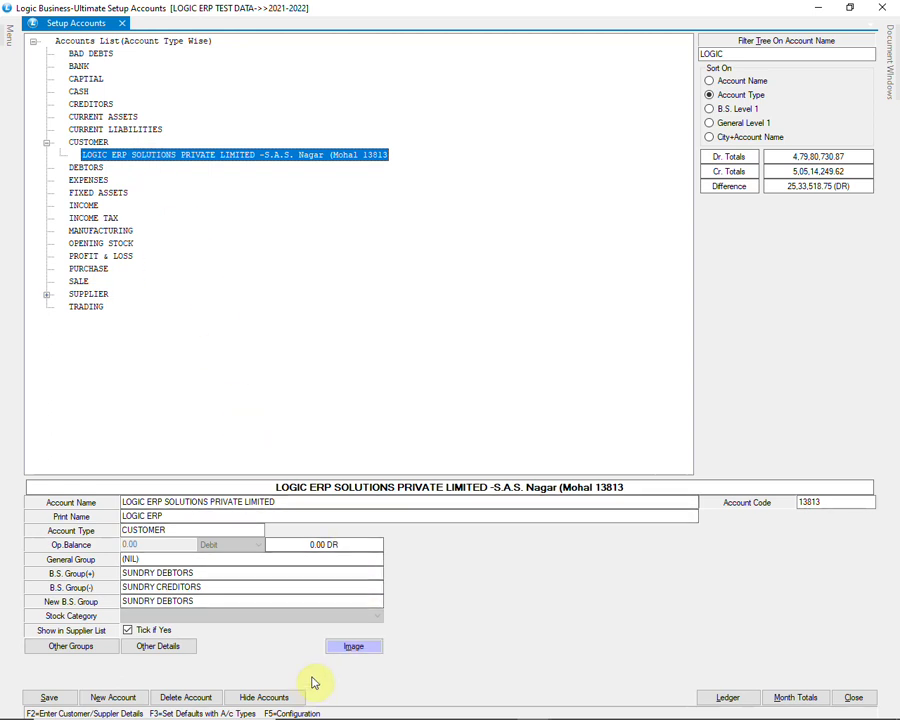
- Tick DRUG LICENCE NO-1 and NO-2 in the configuration's Column Locks list
{"action": "key", "text": "F5"}
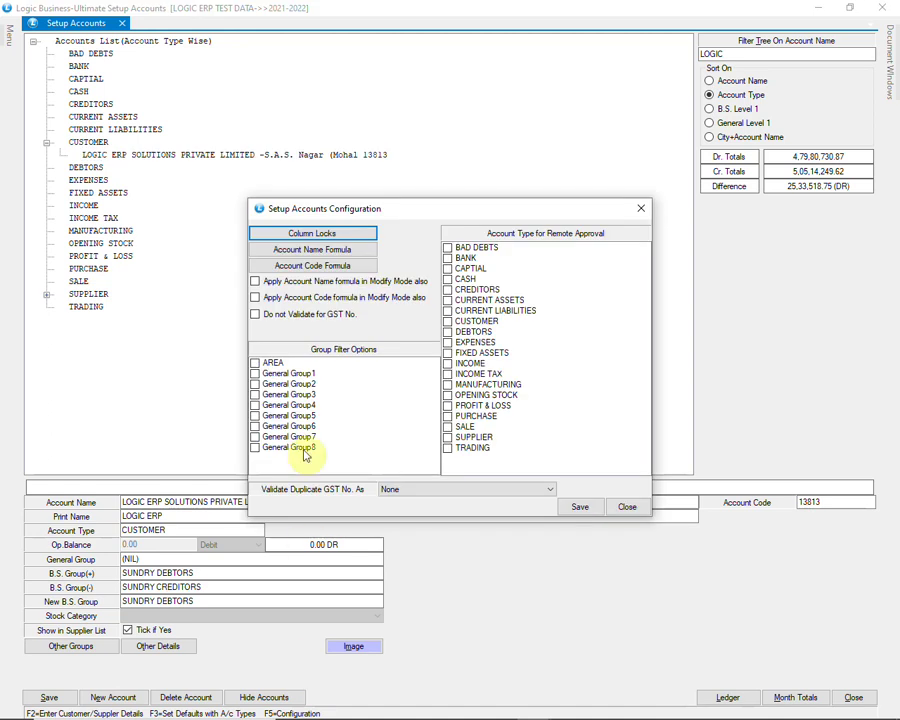
{"action": "left_click", "coordinate": [330, 234]}
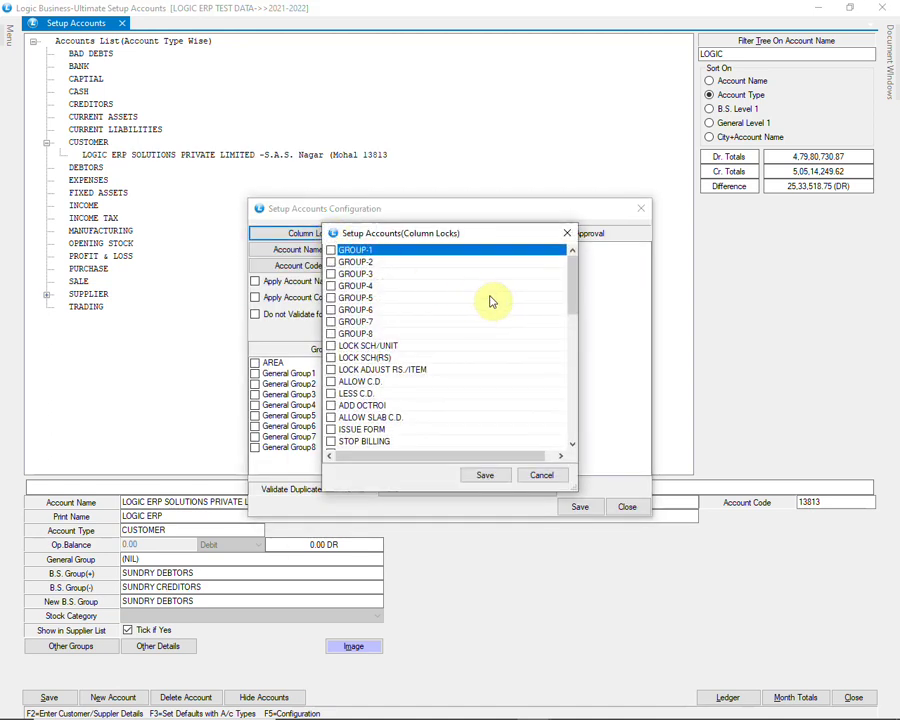
{"action": "left_click_drag", "start_coordinate": [570, 284], "coordinate": [581, 358]}
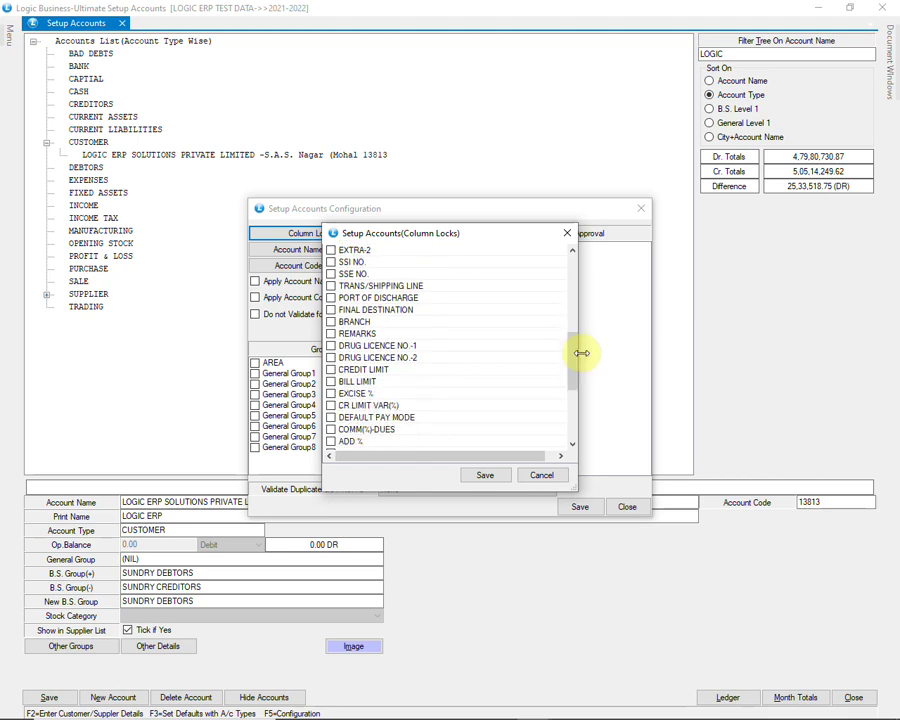
{"action": "left_click", "coordinate": [331, 345]}
{"action": "left_click", "coordinate": [332, 357]}
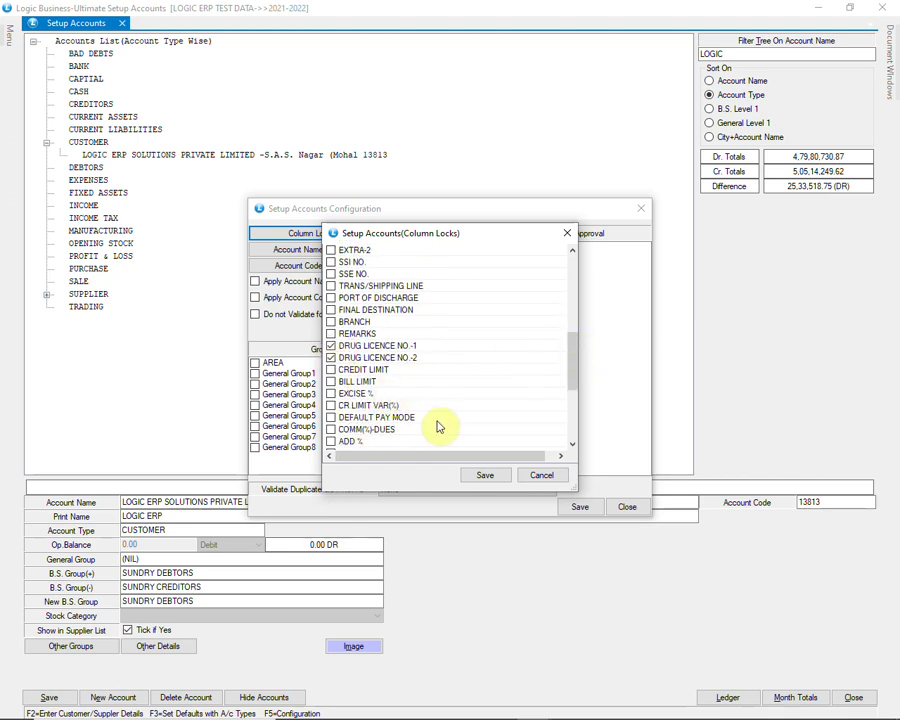
- Save the Column Locks and Configuration settings
{"action": "left_click", "coordinate": [483, 475]}
{"action": "left_click", "coordinate": [563, 506]}
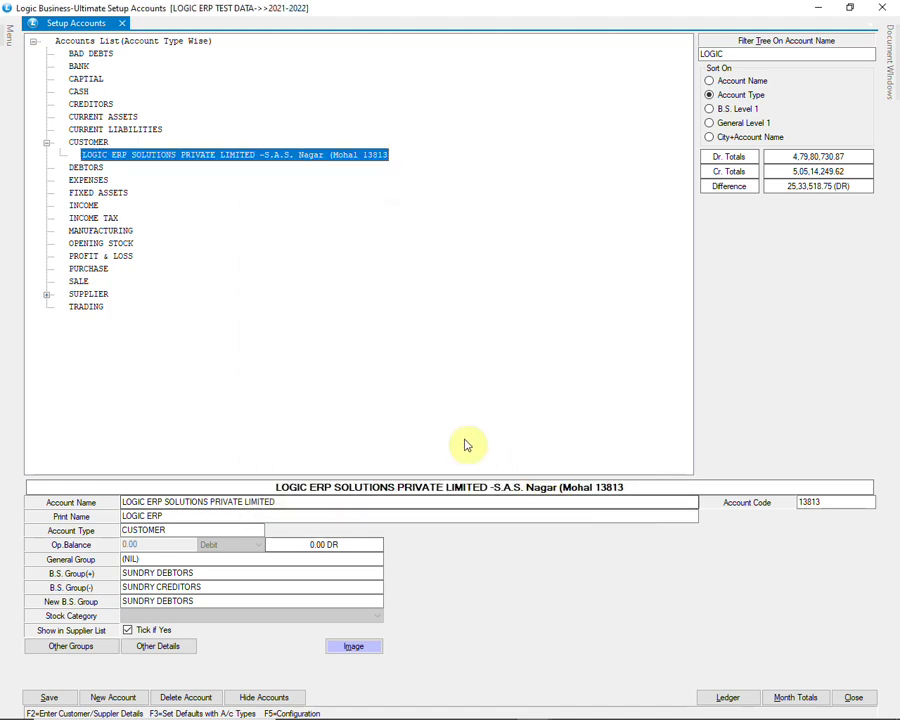
{"action": "left_click", "coordinate": [176, 648]}
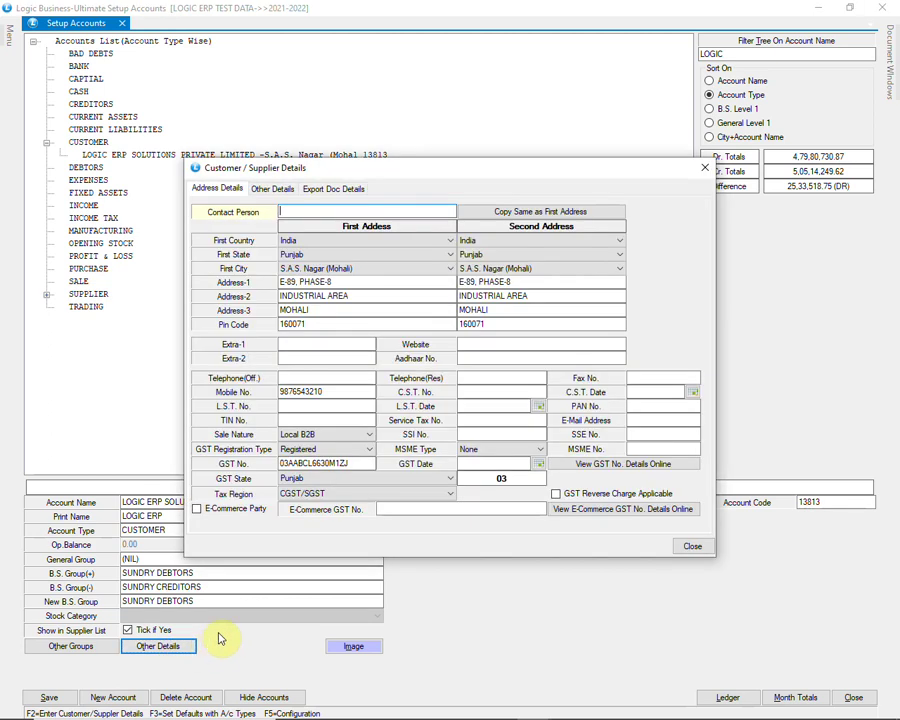
- Review the customer's bank and credit details, then bring up account-type default groups
{"action": "left_click", "coordinate": [289, 191]}
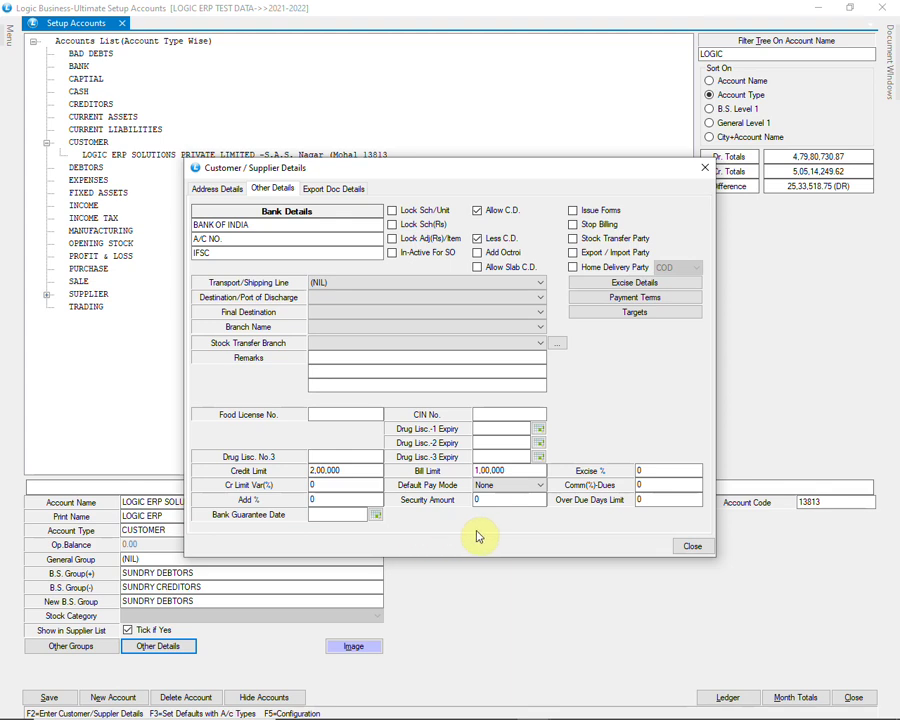
{"action": "left_click", "coordinate": [692, 546]}
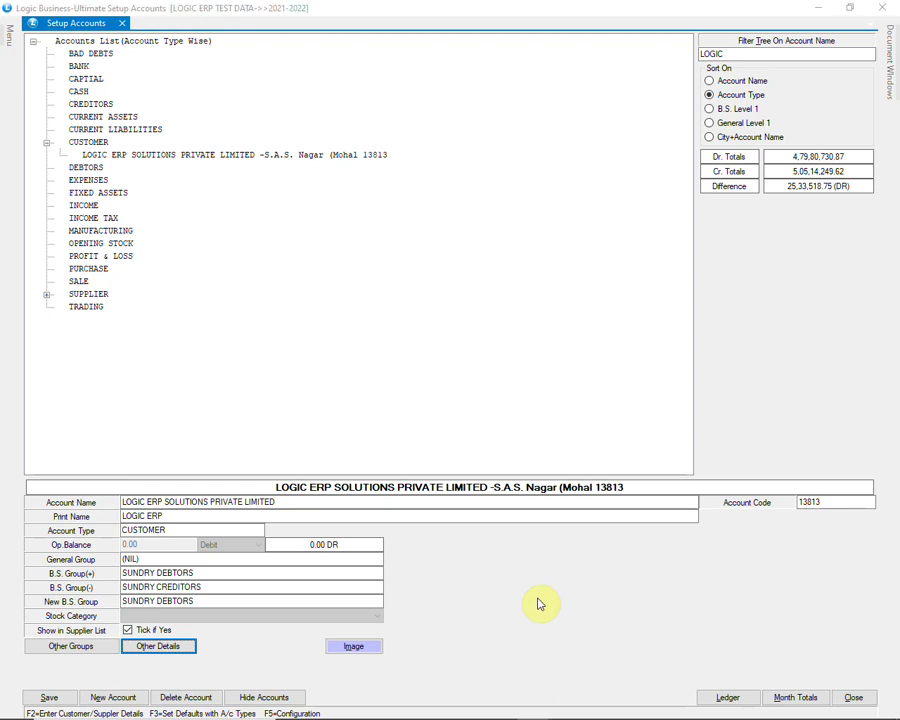
{"action": "key", "text": "F3"}
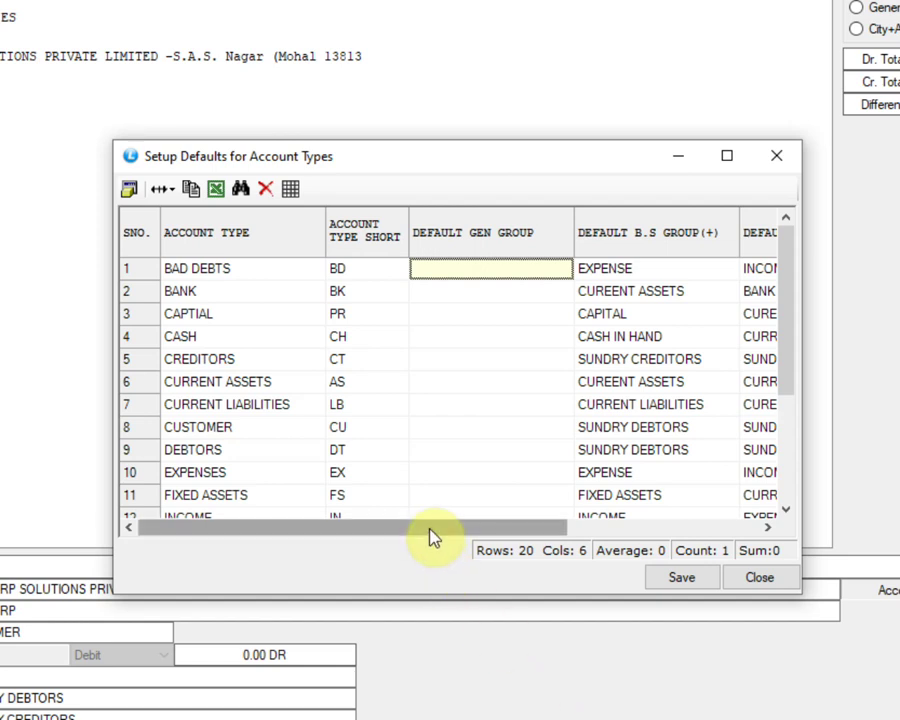
- Inspect the SUPPLIER row's SUNDRY CREDITORS default group and close the defaults table unchanged
{"action": "left_click_drag", "start_coordinate": [432, 537], "coordinate": [659, 553]}
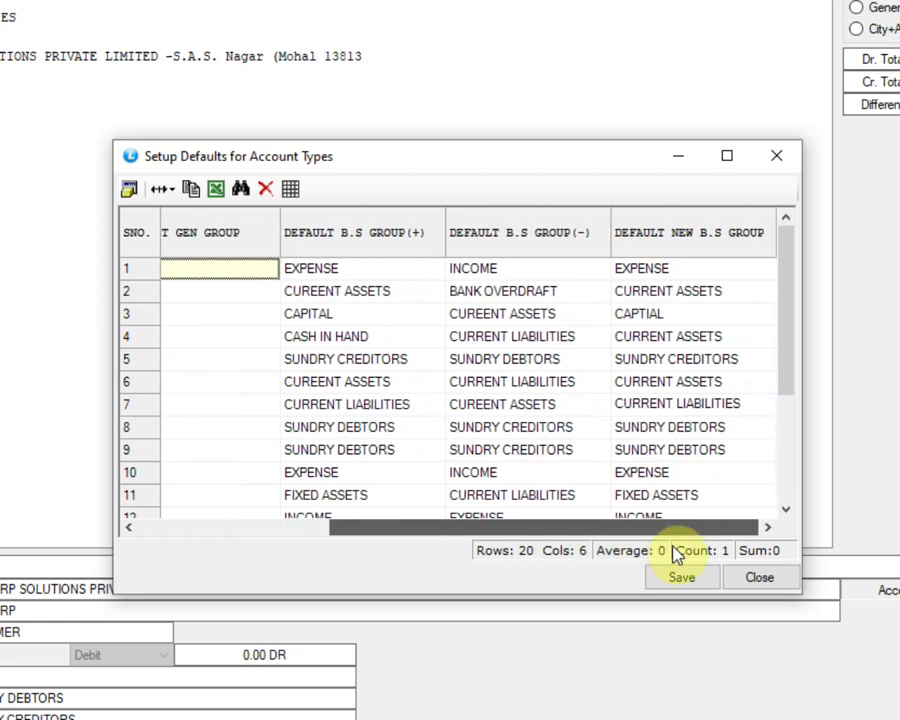
{"action": "left_click_drag", "start_coordinate": [789, 327], "coordinate": [784, 452]}
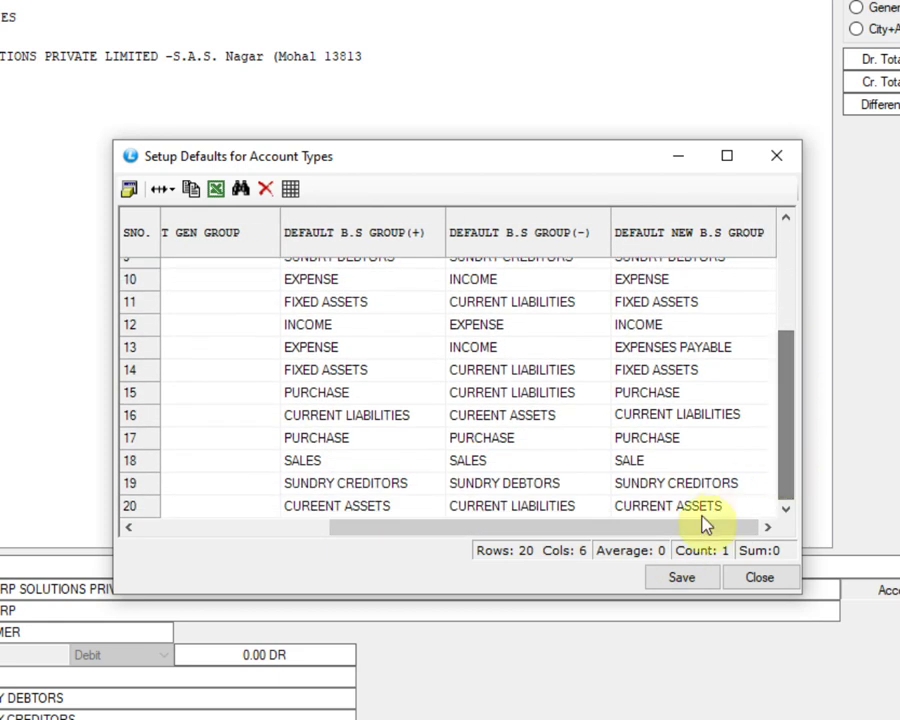
{"action": "left_click_drag", "start_coordinate": [698, 530], "coordinate": [495, 538]}
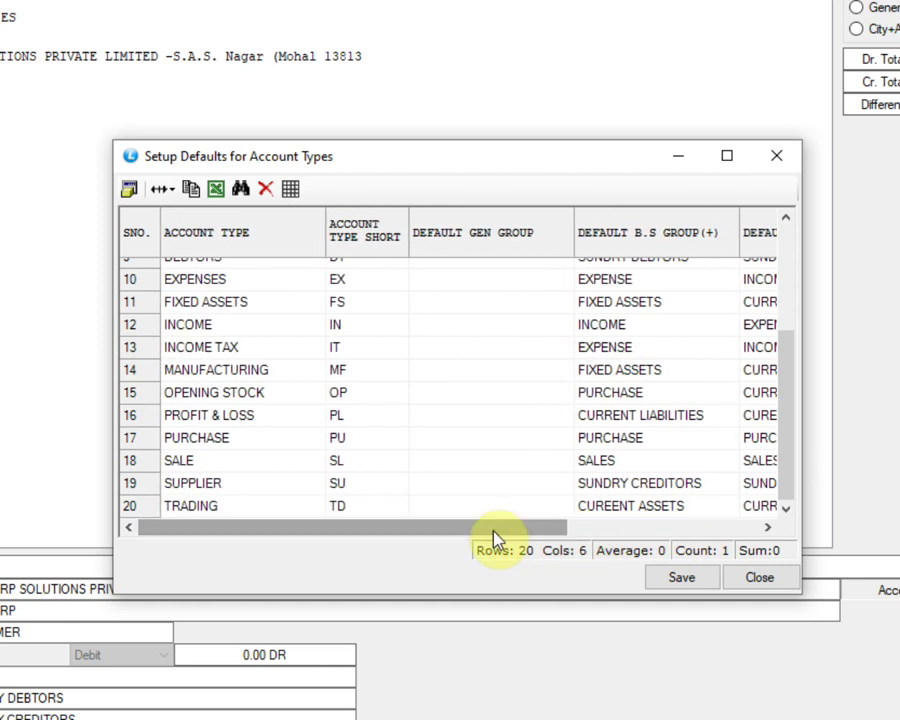
{"action": "left_click", "coordinate": [228, 488]}
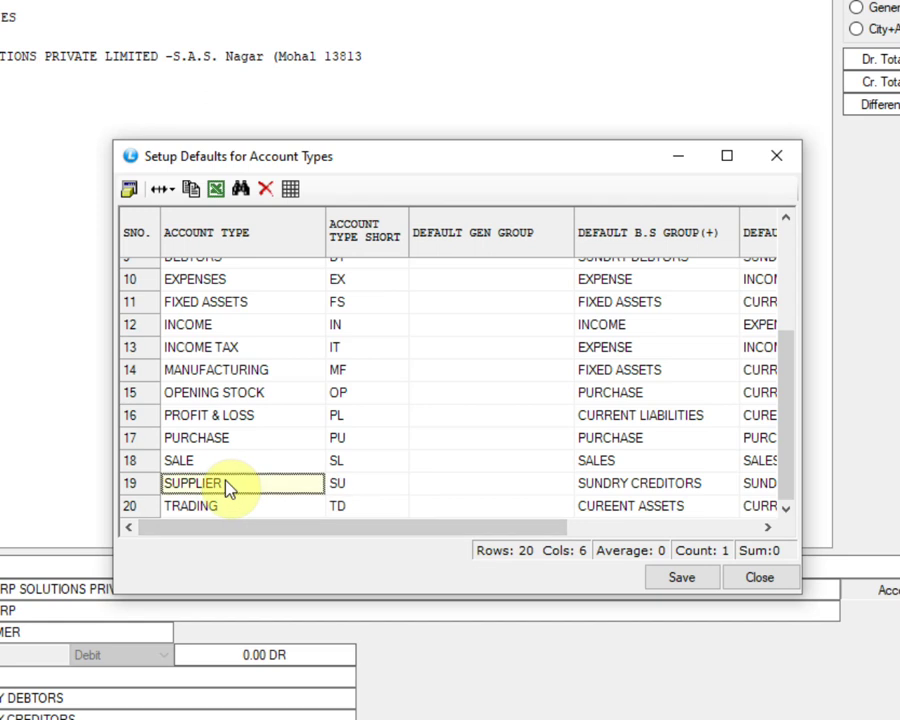
{"action": "left_click", "coordinate": [604, 490]}
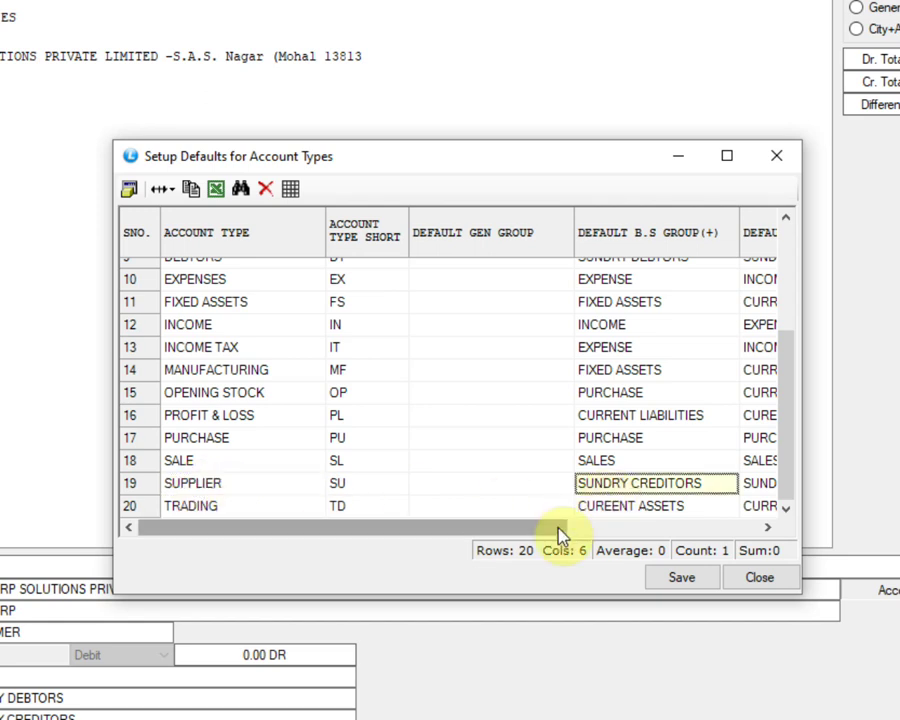
{"action": "left_click_drag", "start_coordinate": [562, 532], "coordinate": [762, 532]}
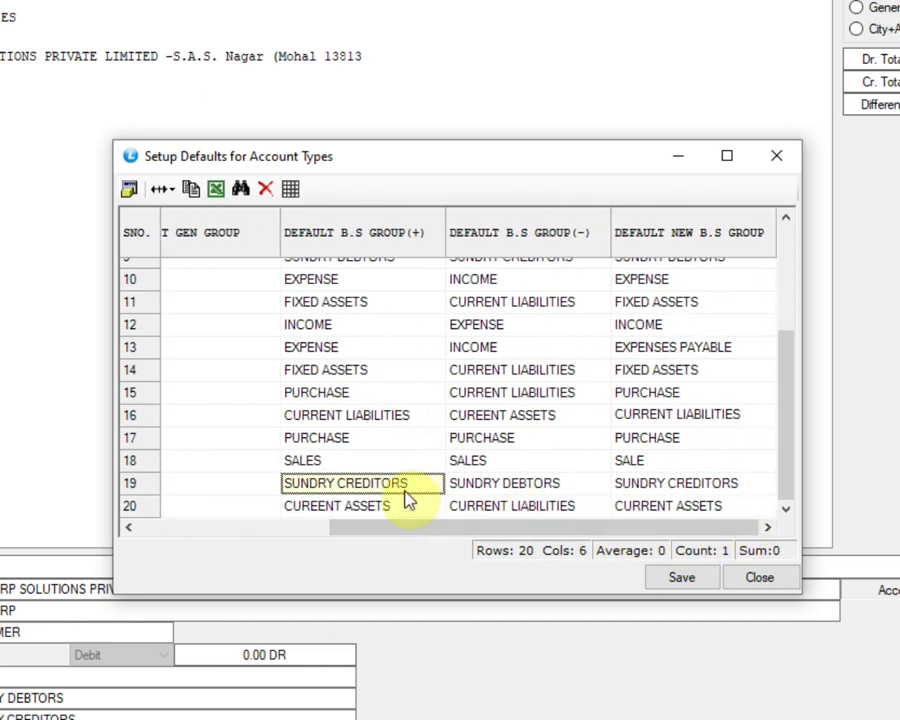
{"action": "key", "text": "Return"}
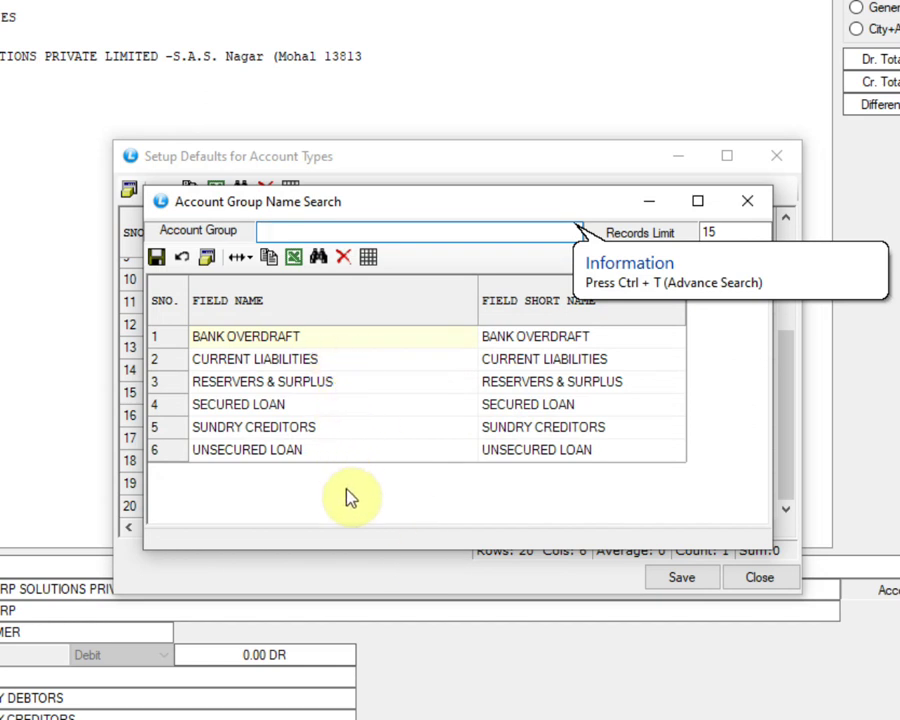
{"action": "left_click", "coordinate": [745, 203]}
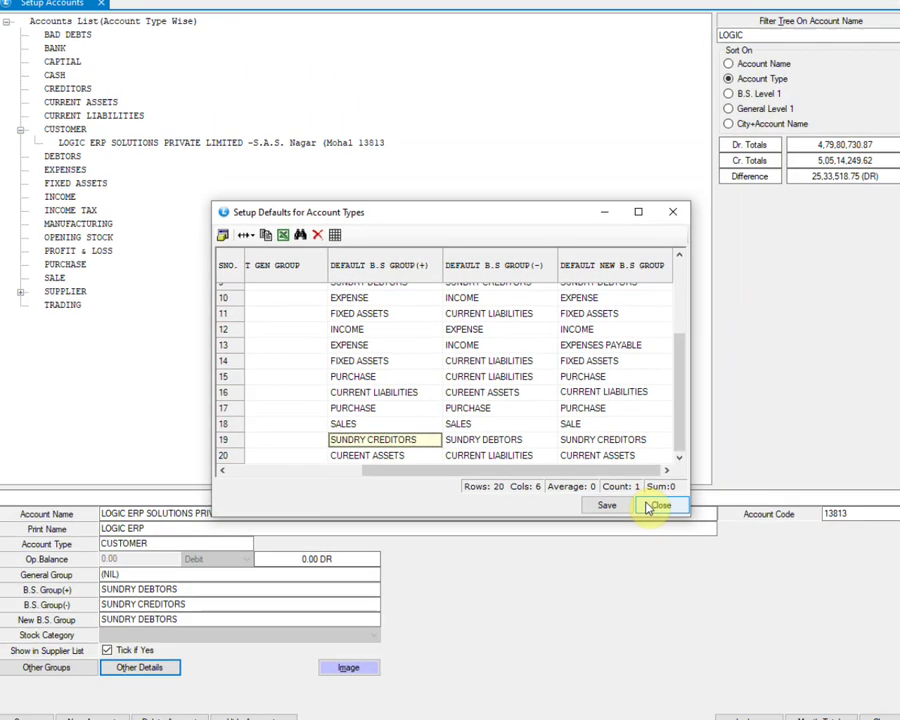
{"action": "left_click", "coordinate": [735, 569]}
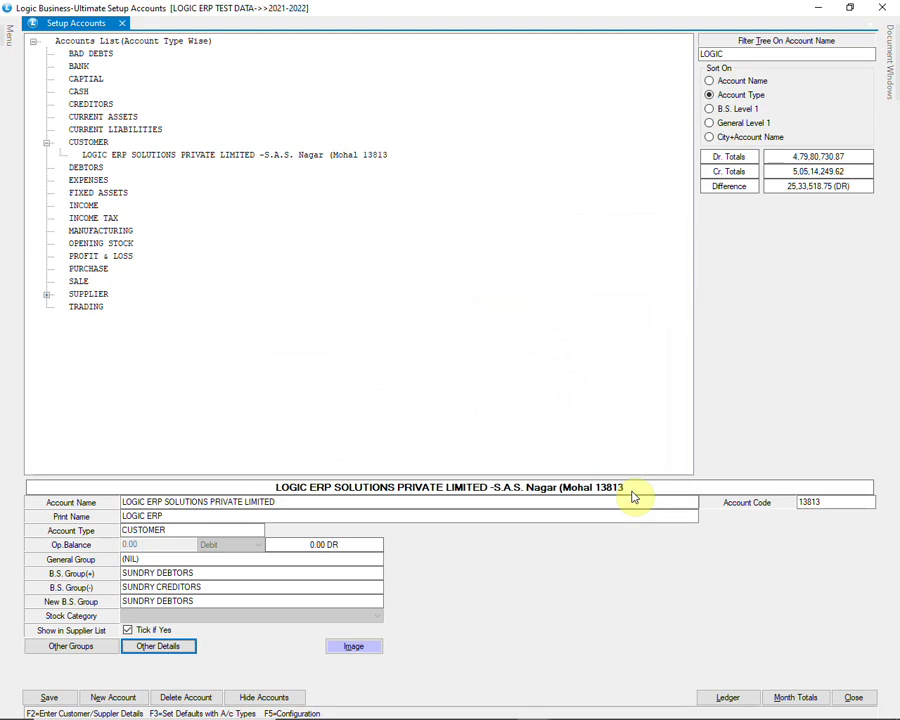
- Start a new account named BANK OF INDIA
{"action": "left_click", "coordinate": [138, 698]}
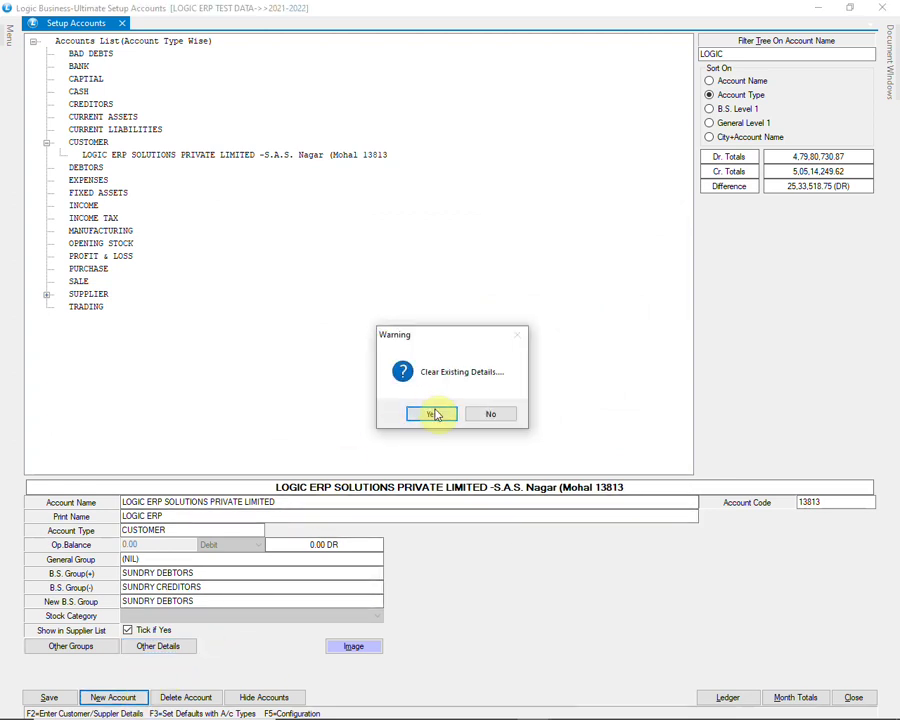
{"action": "left_click", "coordinate": [436, 413]}
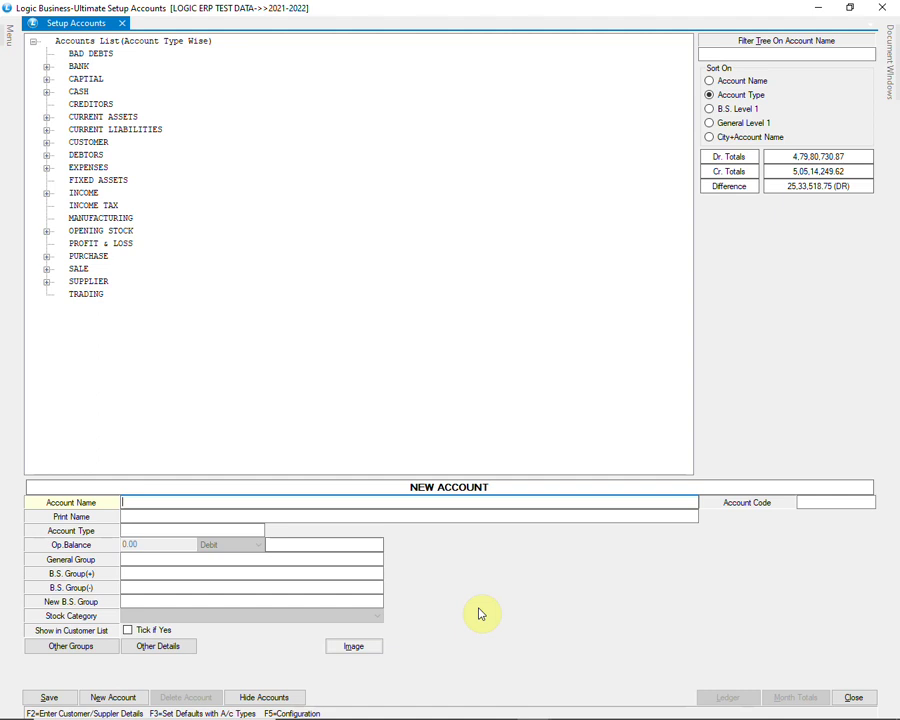
{"action": "type", "text": "BANK O"}
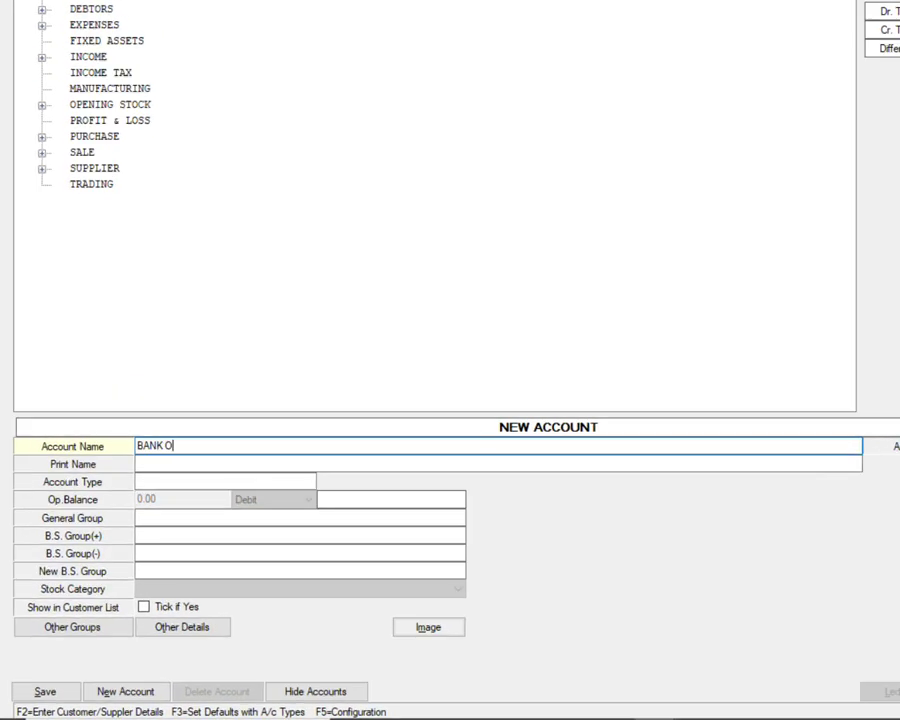
{"action": "type", "text": "INDIA"}
{"action": "key", "text": "Return"}
{"action": "key", "text": "Return"}
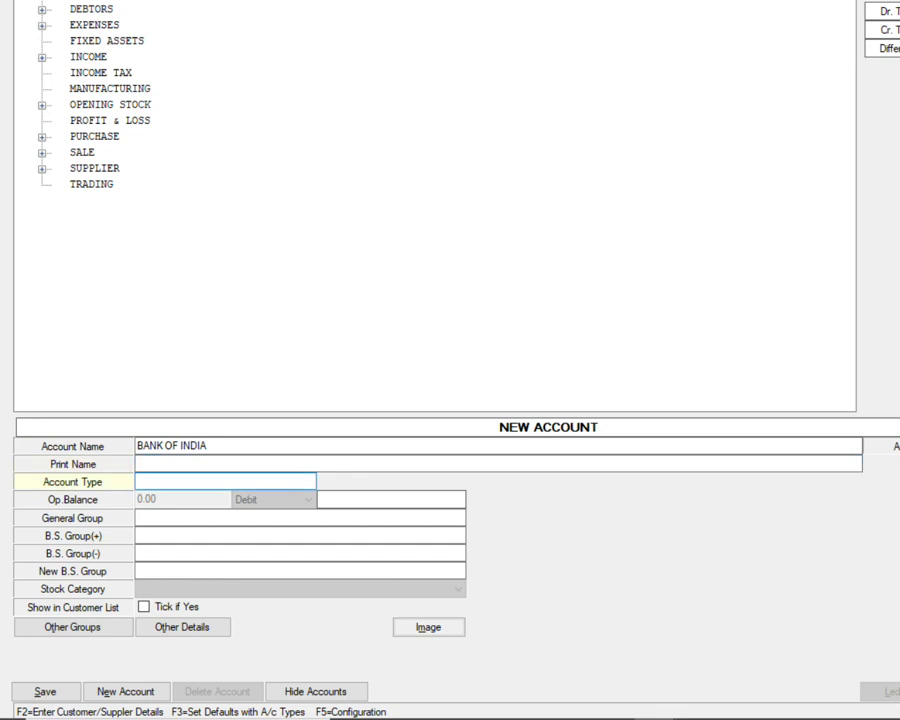
- Set the account type to BANK
{"action": "type", "text": "B"}
{"action": "key", "text": "BackSpace"}
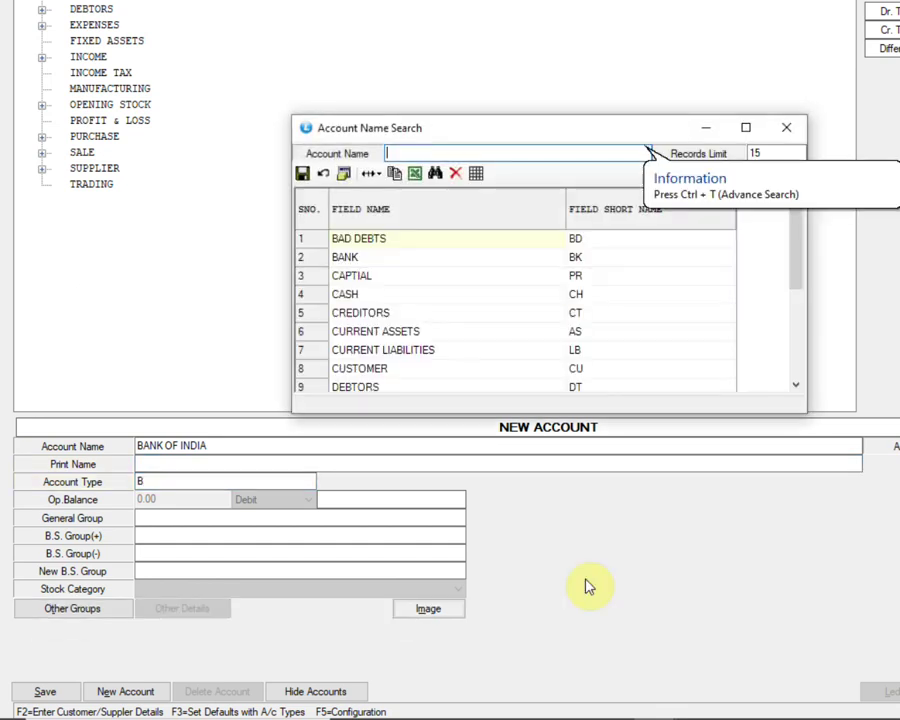
{"action": "key", "text": "Down"}
{"action": "key", "text": "Return"}
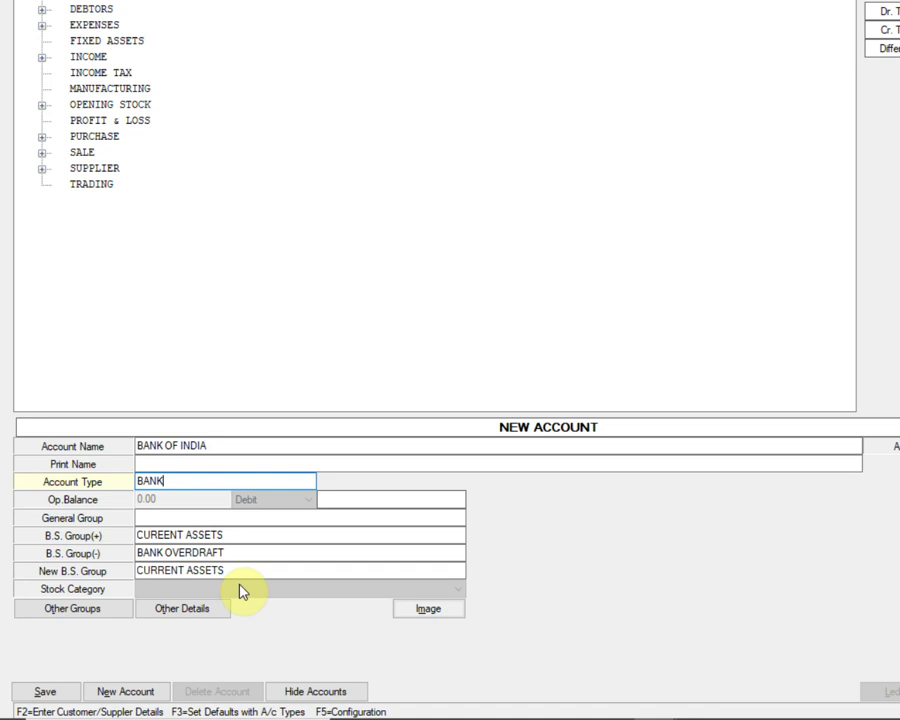
- Fill in the bank's account number, GST number and IFSC code in its additional details
{"action": "left_click", "coordinate": [220, 612]}
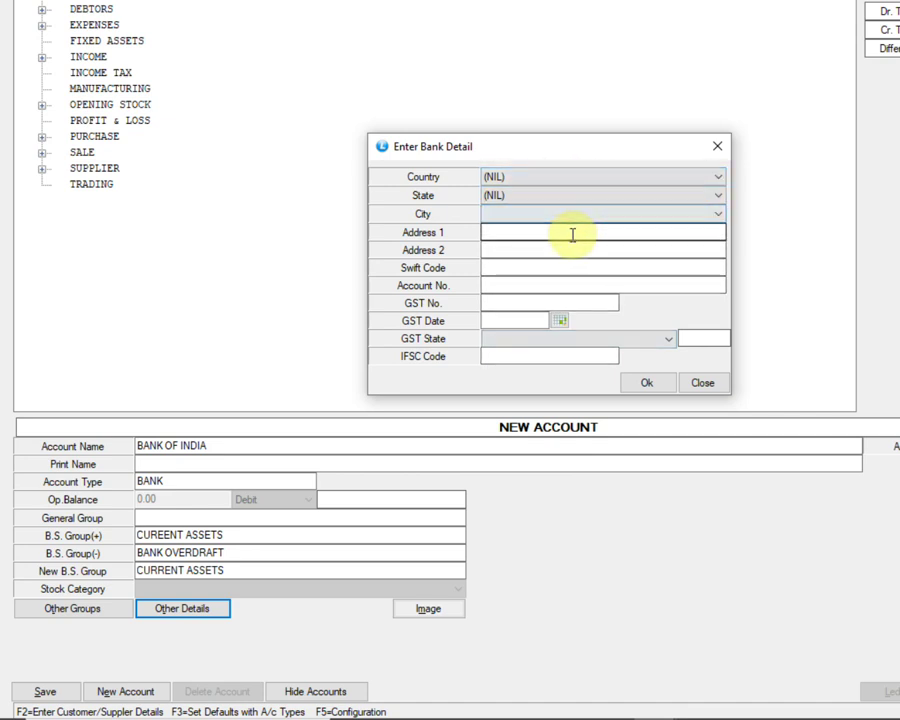
{"action": "left_click", "coordinate": [569, 285]}
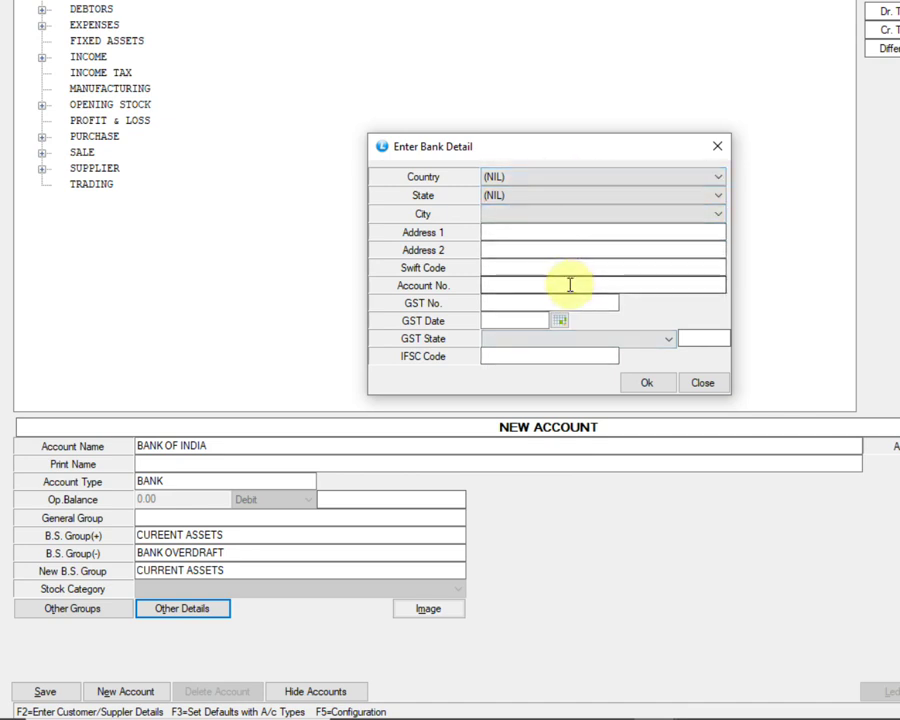
{"action": "left_click", "coordinate": [532, 302]}
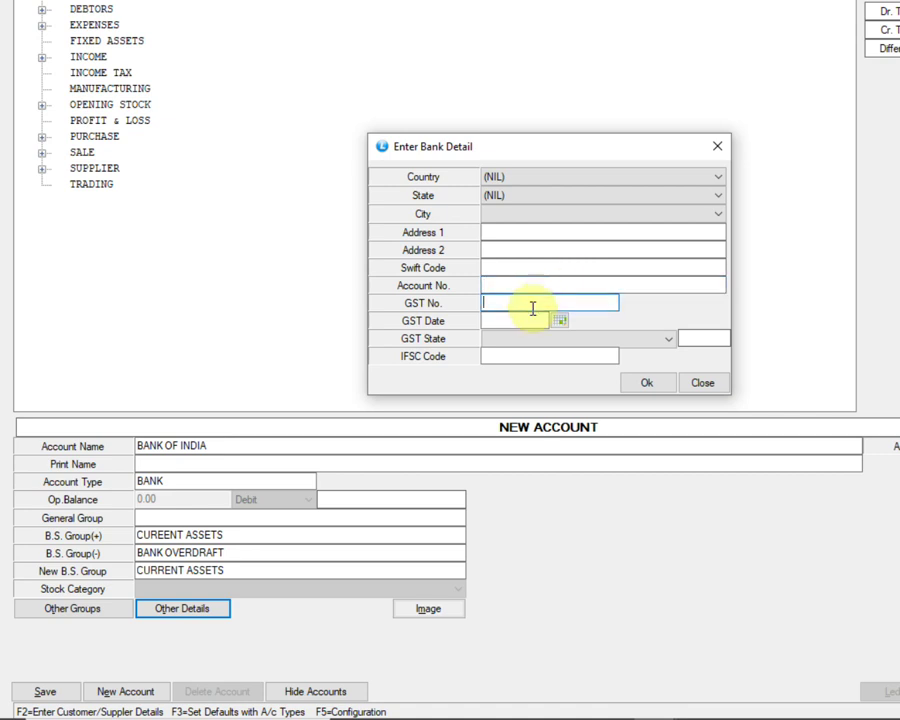
{"action": "left_click", "coordinate": [518, 355]}
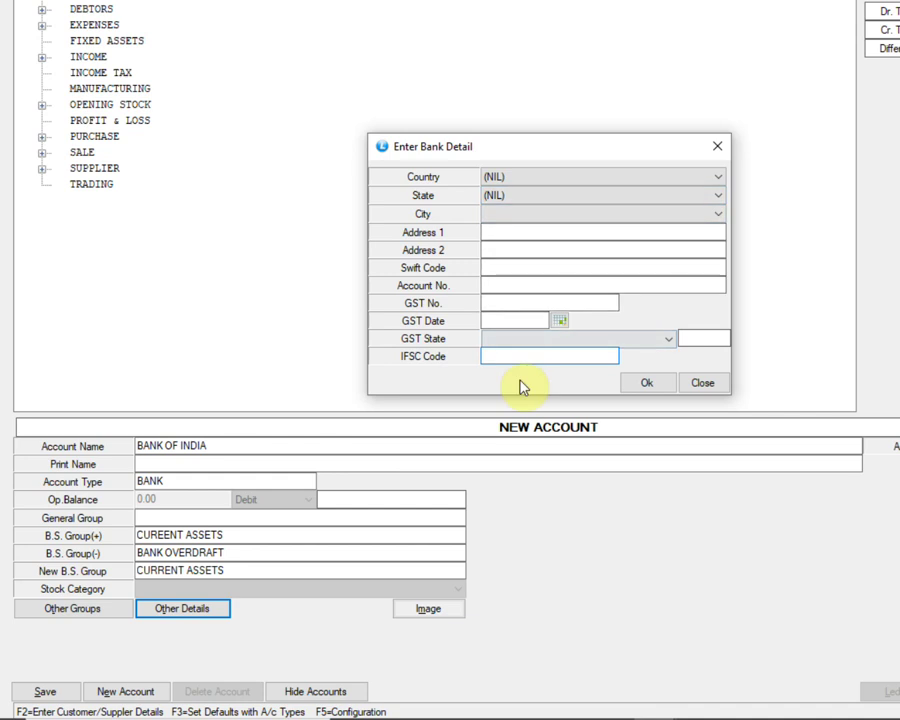
{"action": "left_click", "coordinate": [636, 389]}
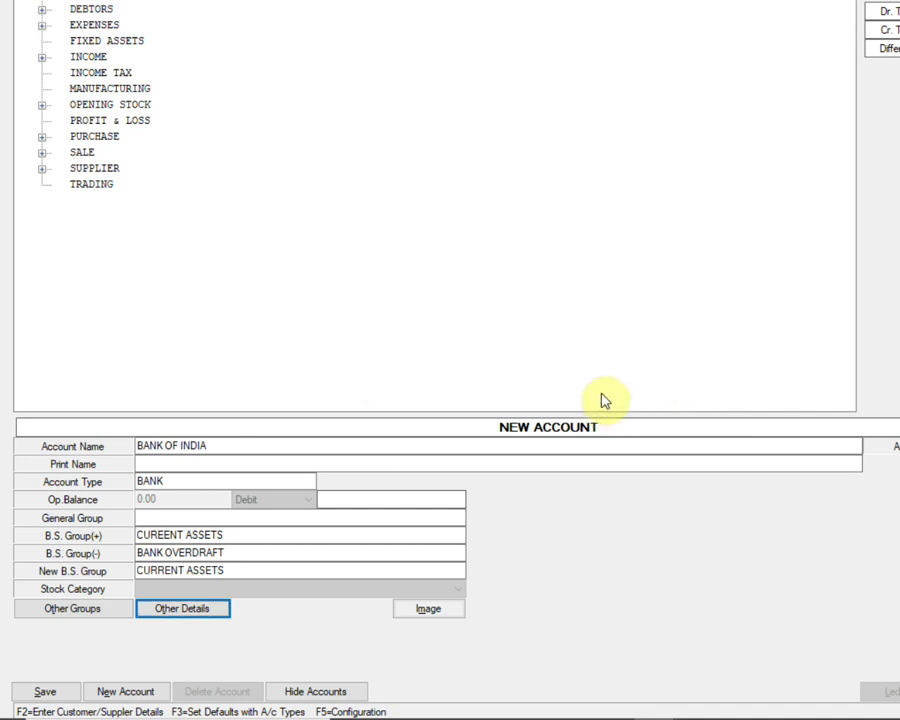
- Save the BANK OF INDIA account to disk and begin a blank new account
{"action": "left_click", "coordinate": [60, 691]}
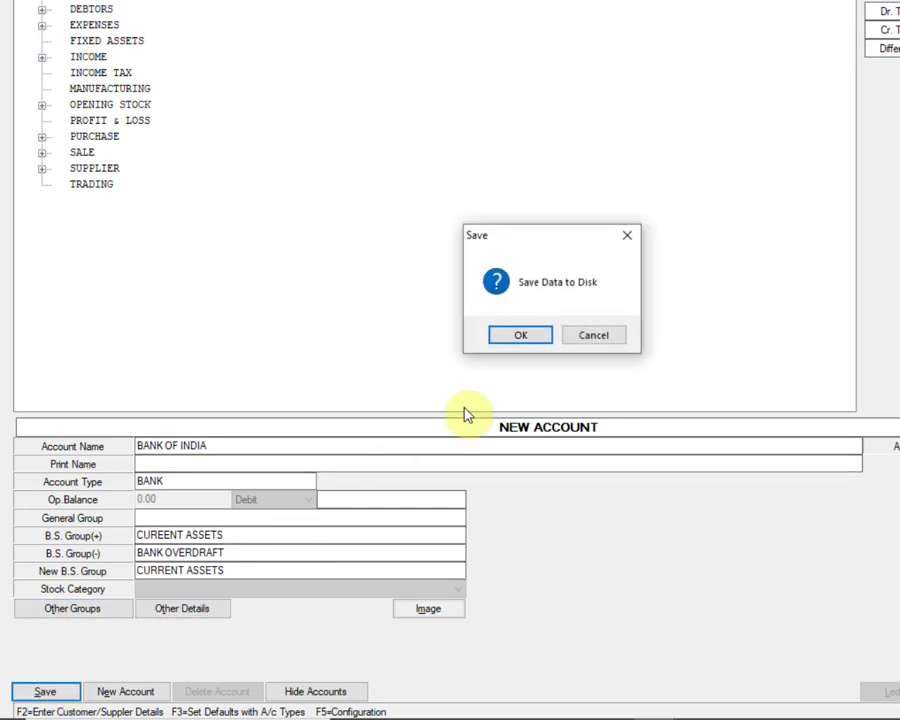
{"action": "left_click", "coordinate": [518, 335]}
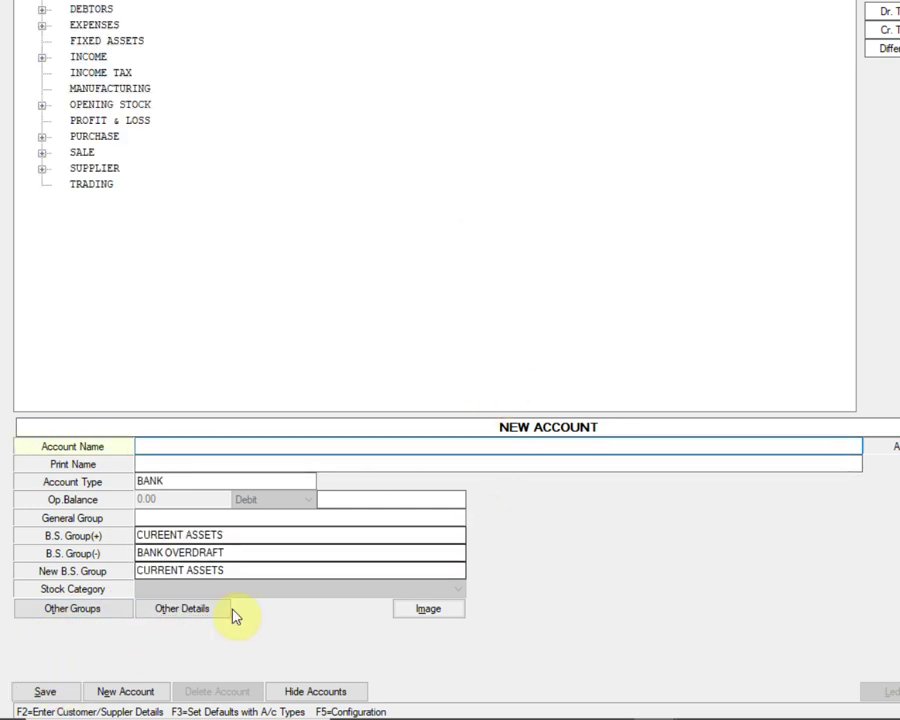
{"action": "left_click", "coordinate": [132, 690]}
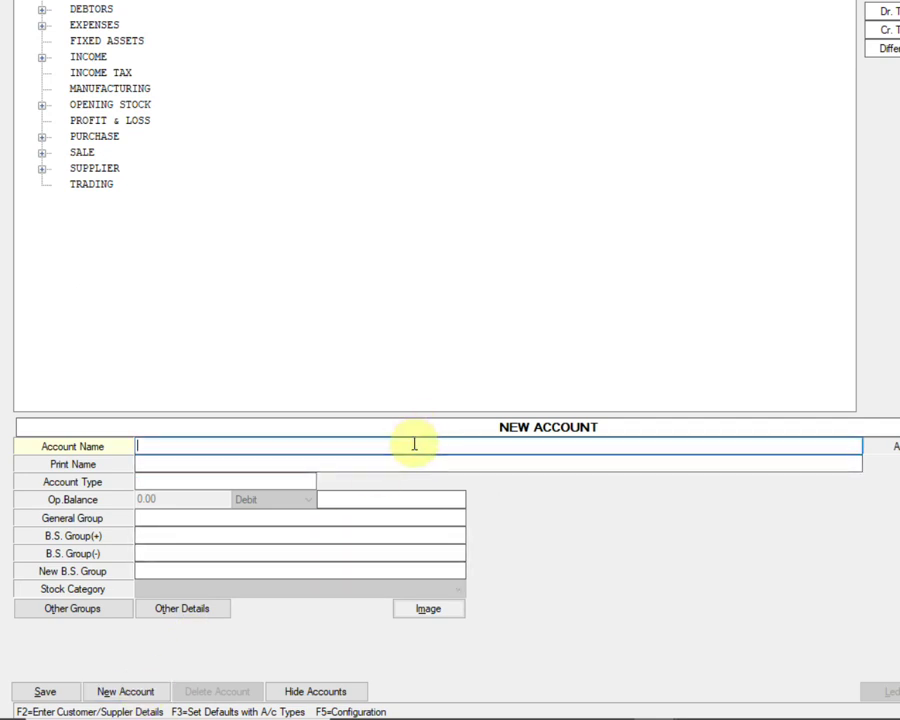
- Name the account ELECTRICITY EXPENSES and set its account type to EXPENSES
{"action": "type", "text": "ELECTRICITY EXPENSES"}
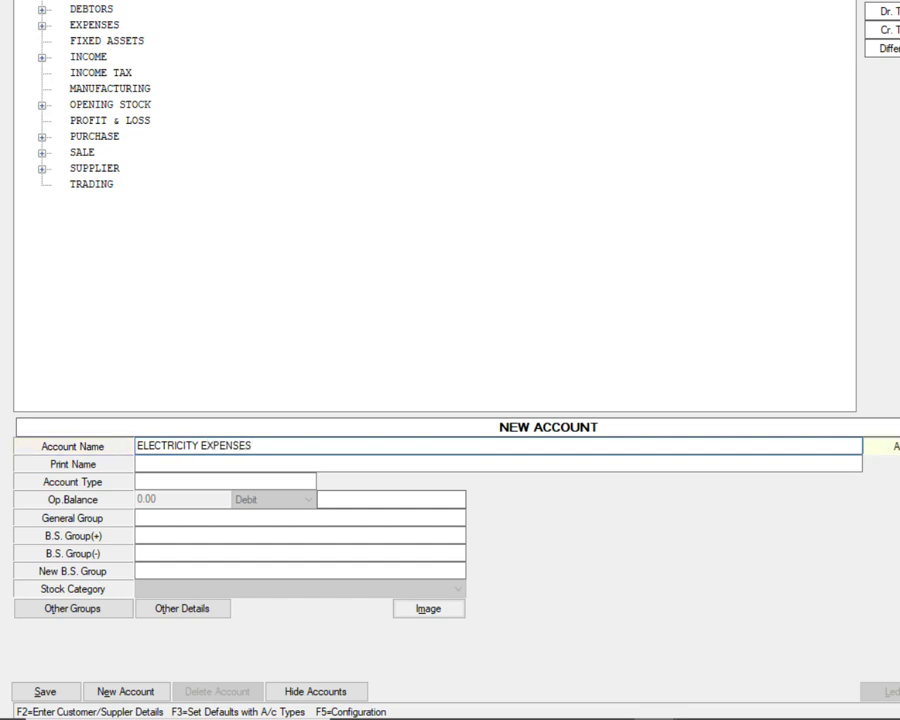
{"action": "key", "text": "Return"}
{"action": "key", "text": "Return"}
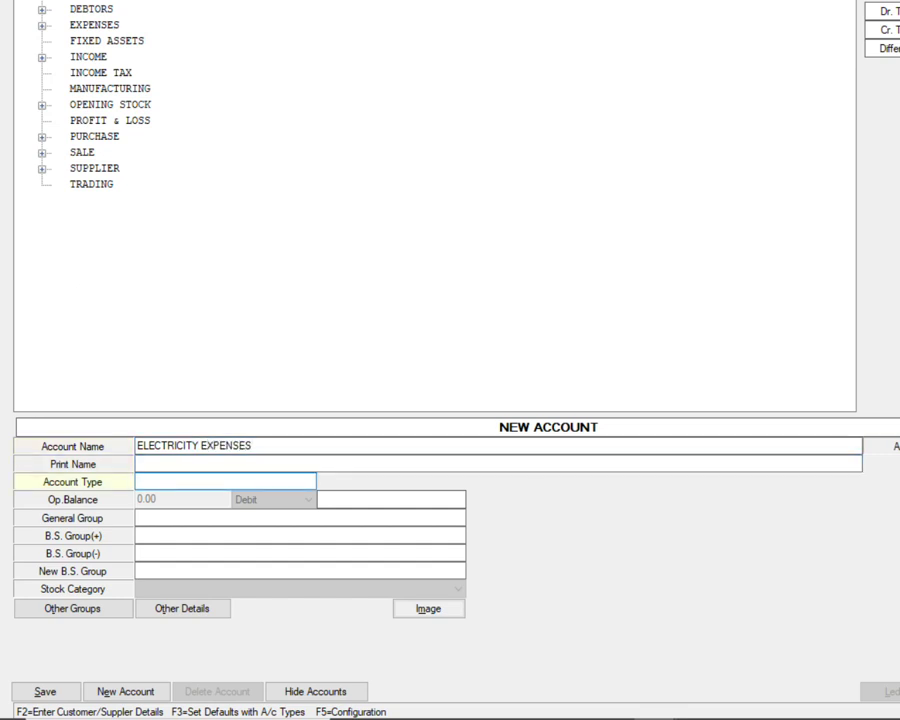
{"action": "type", "text": "E"}
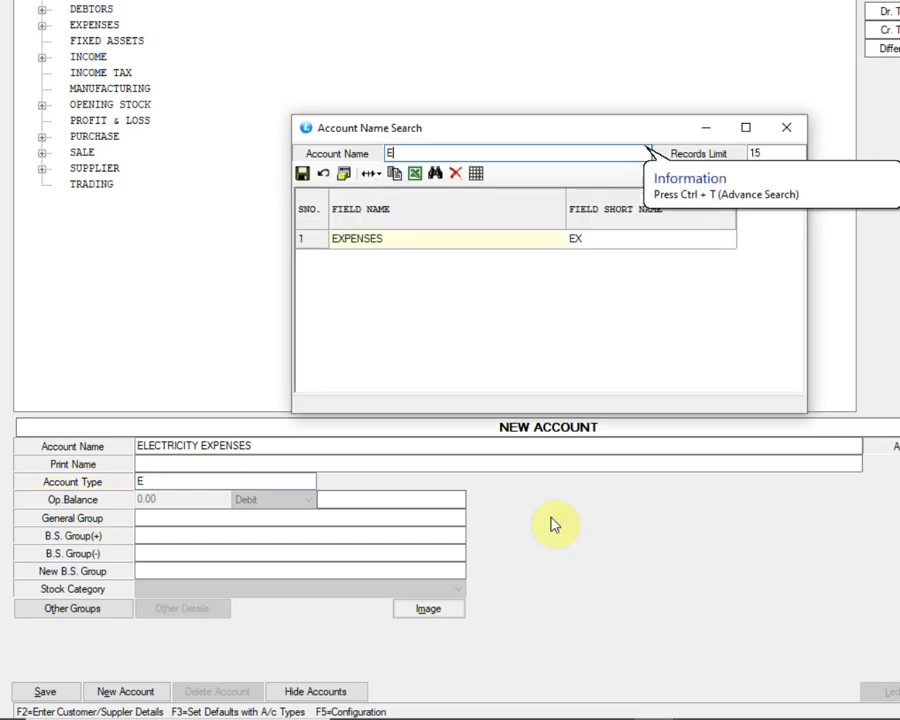
{"action": "key", "text": "Down"}
{"action": "key", "text": "Return"}
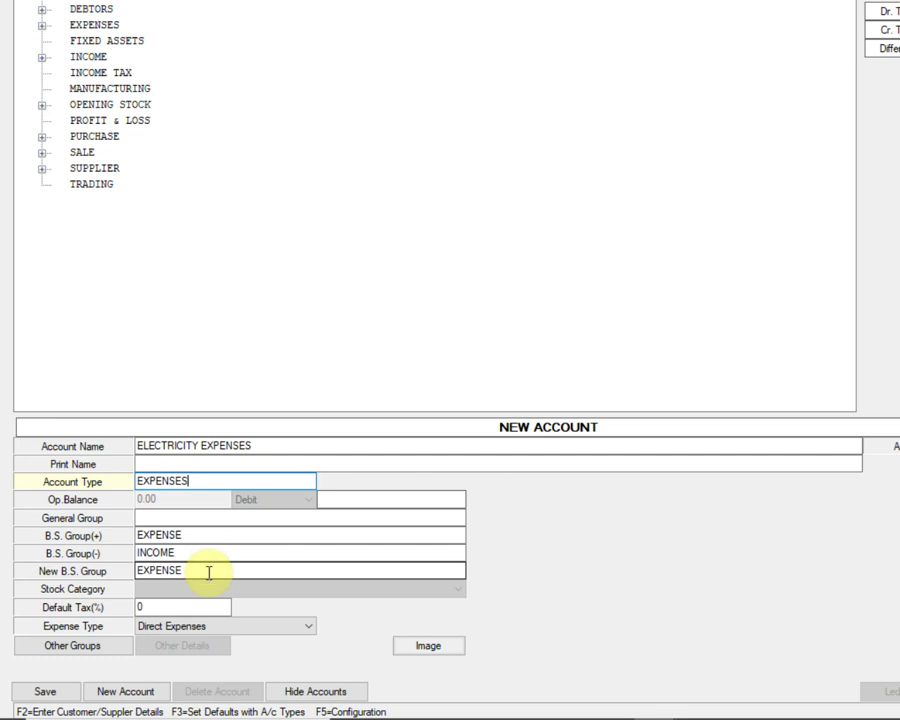
- Choose Direct Expenses as the expense type and save the account to disk
{"action": "left_click", "coordinate": [233, 626]}
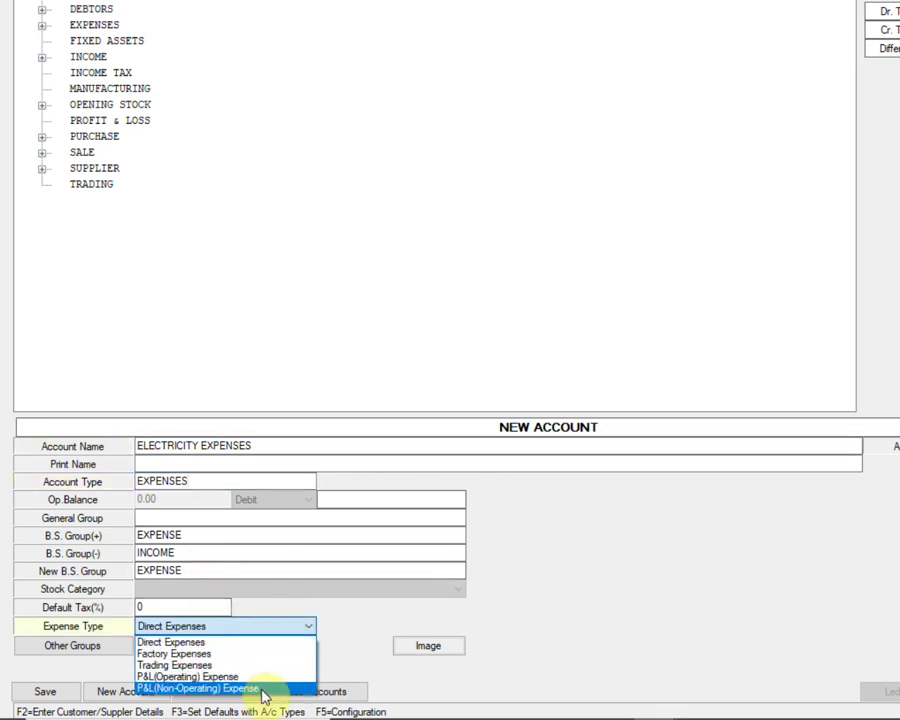
{"action": "left_click", "coordinate": [285, 641]}
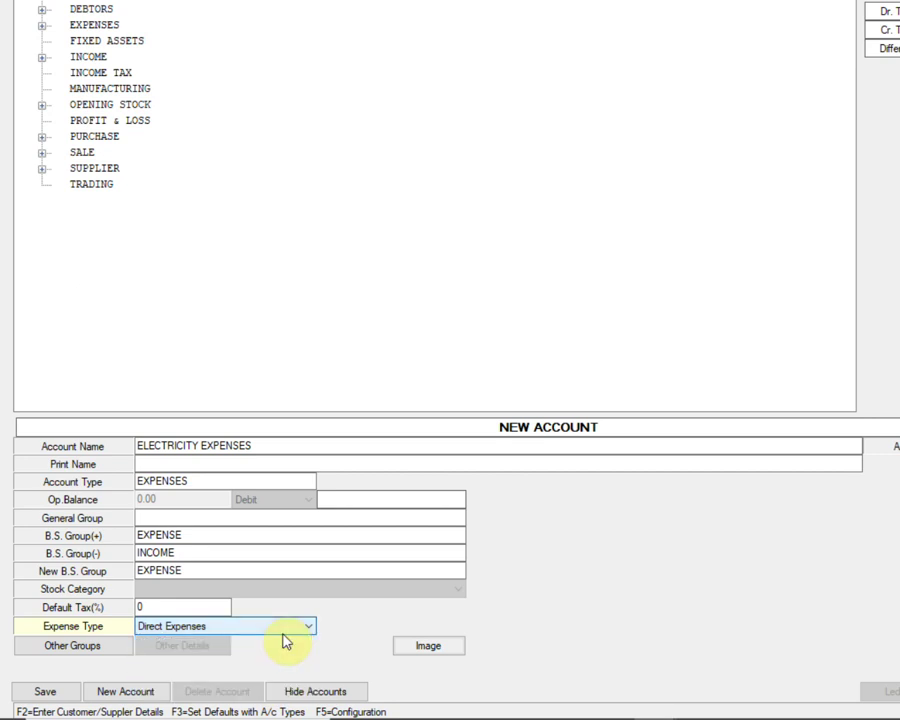
{"action": "left_click", "coordinate": [50, 694]}
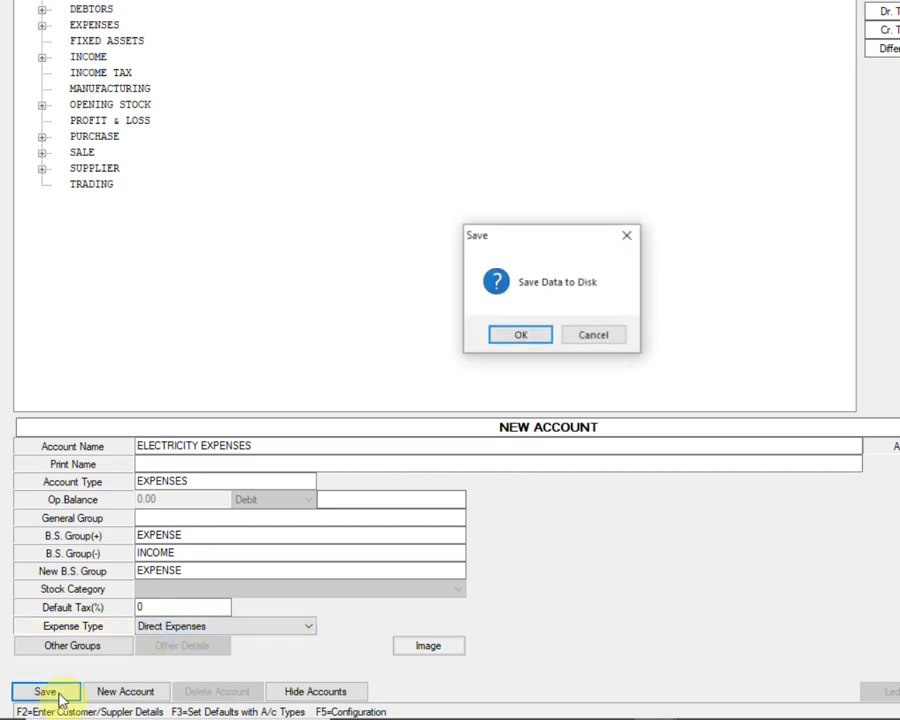
{"action": "left_click", "coordinate": [510, 338]}
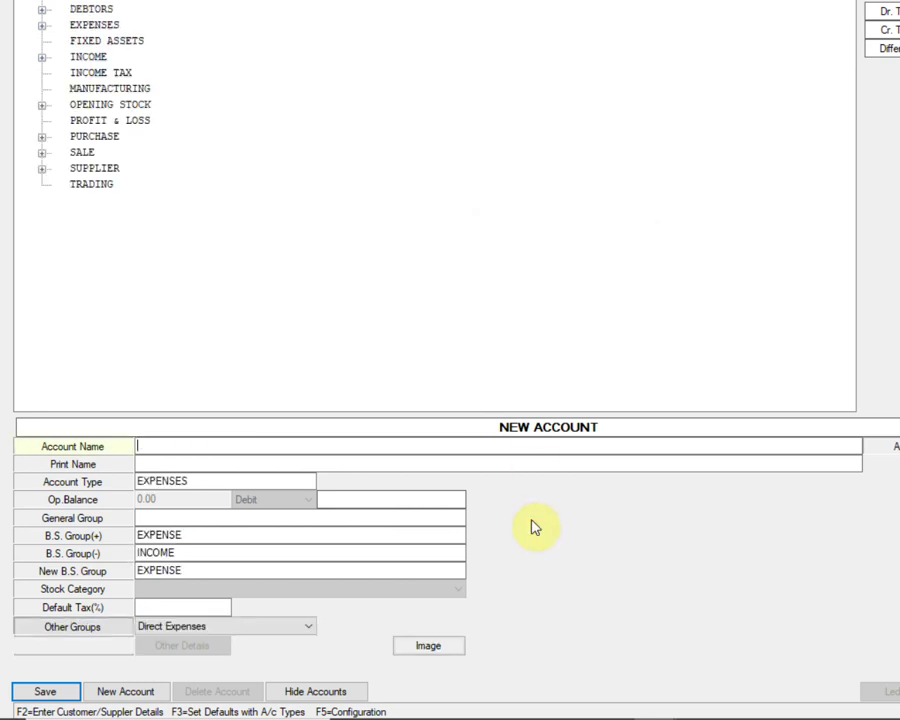
{"action": "key", "text": "Tab"}
{"action": "key", "text": "Tab"}
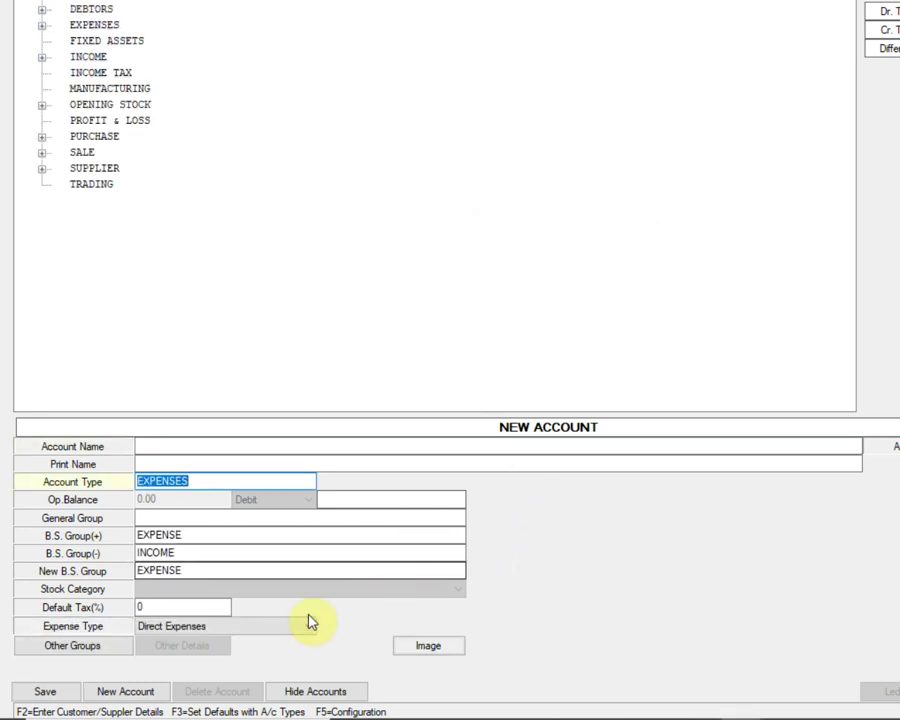
- Start a new account named GST PURCHASE 5% with account type PURCHASE
{"action": "left_click", "coordinate": [130, 693]}
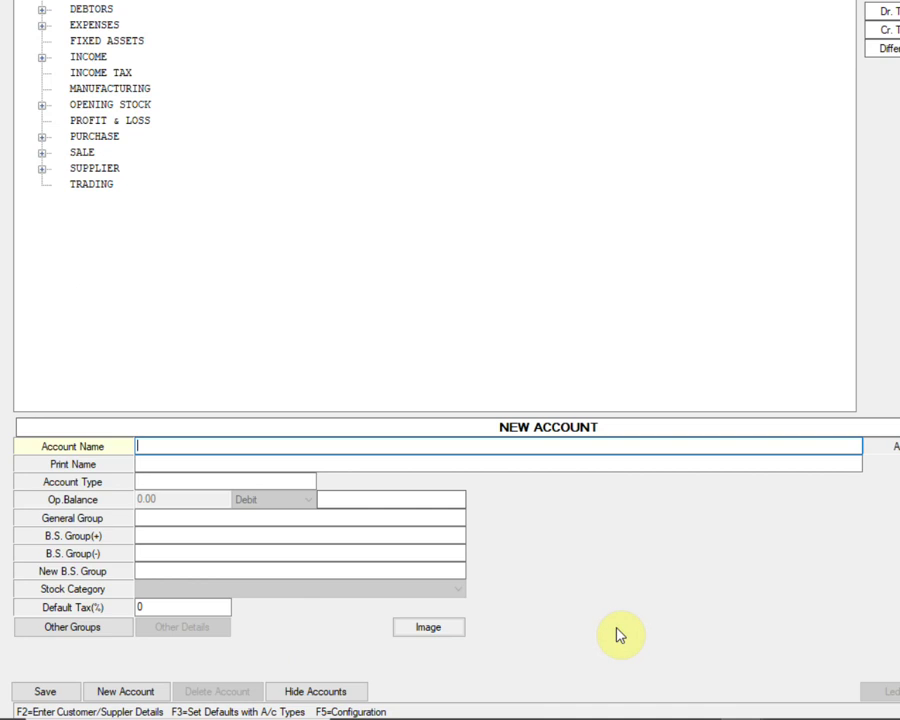
{"action": "type", "text": "GST PURCHASE 5%"}
{"action": "key", "text": "Return"}
{"action": "key", "text": "Return"}
{"action": "key", "text": "Return"}
{"action": "type", "text": "PU"}
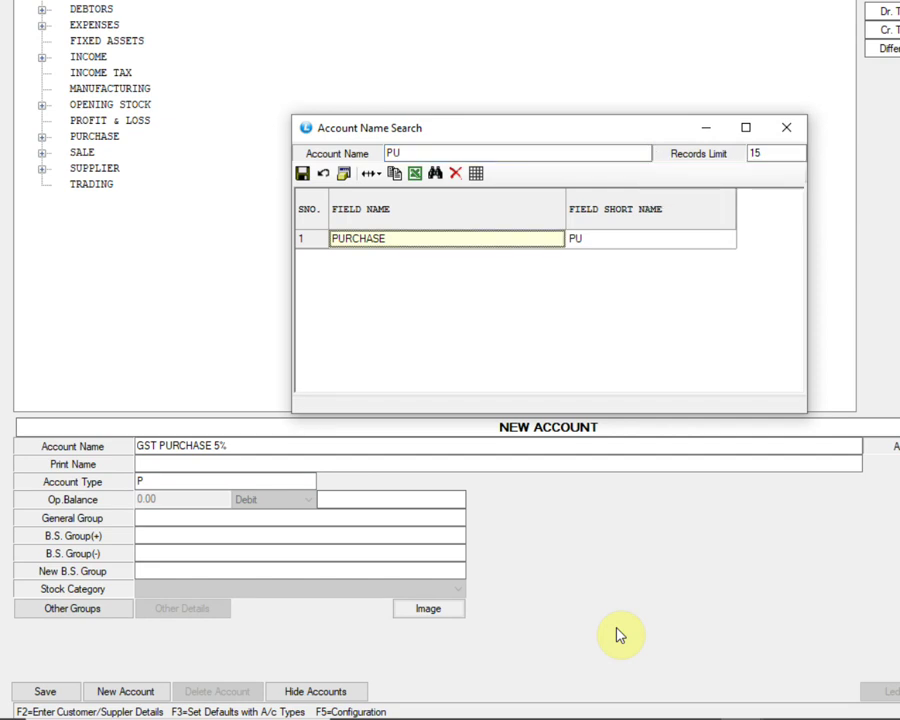
{"action": "key", "text": "Return"}
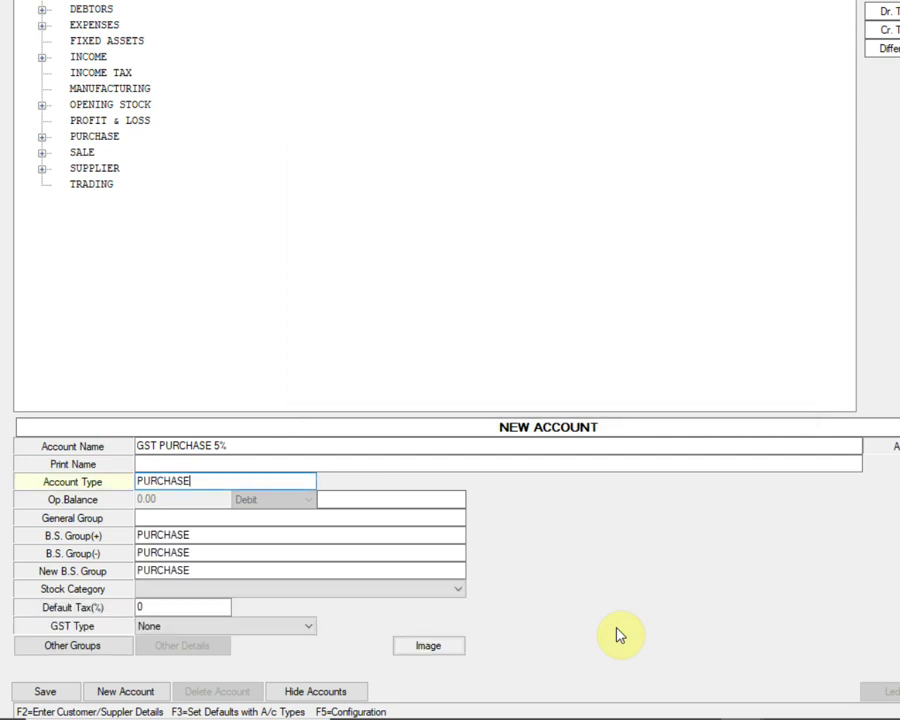
{"action": "key", "text": "Return"}
{"action": "key", "text": "Return"}
{"action": "key", "text": "Return"}
{"action": "key", "text": "Return"}
{"action": "key", "text": "Return"}
- Set stock category GST 5%, default tax 5% and GST type Taxable, then save
{"action": "key", "text": "Down"}
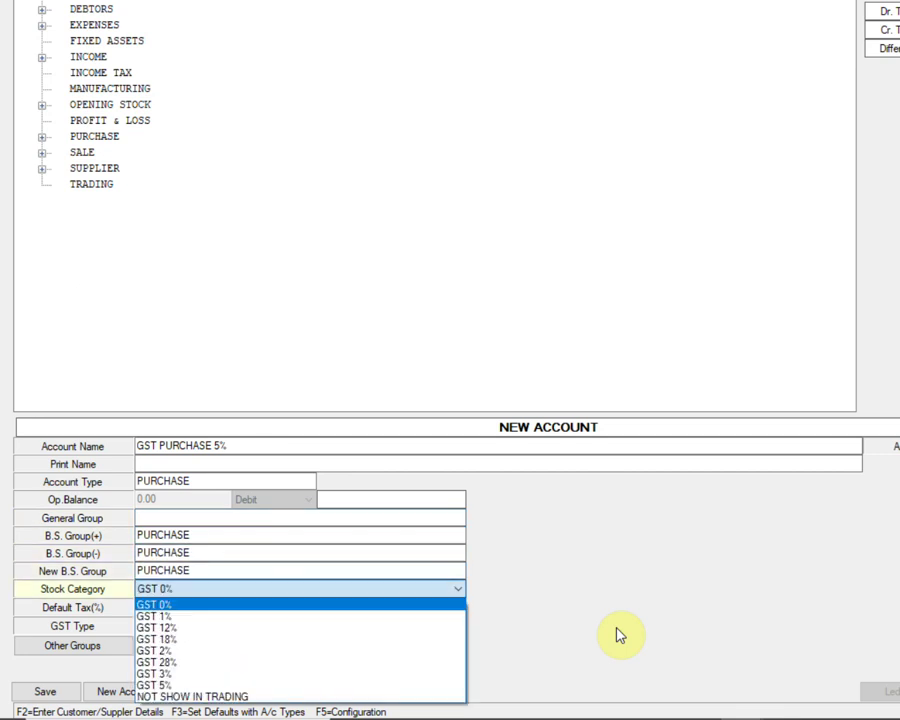
{"action": "key", "text": "Down"}
{"action": "key", "text": "Down"}
{"action": "key", "text": "Down"}
{"action": "key", "text": "Down"}
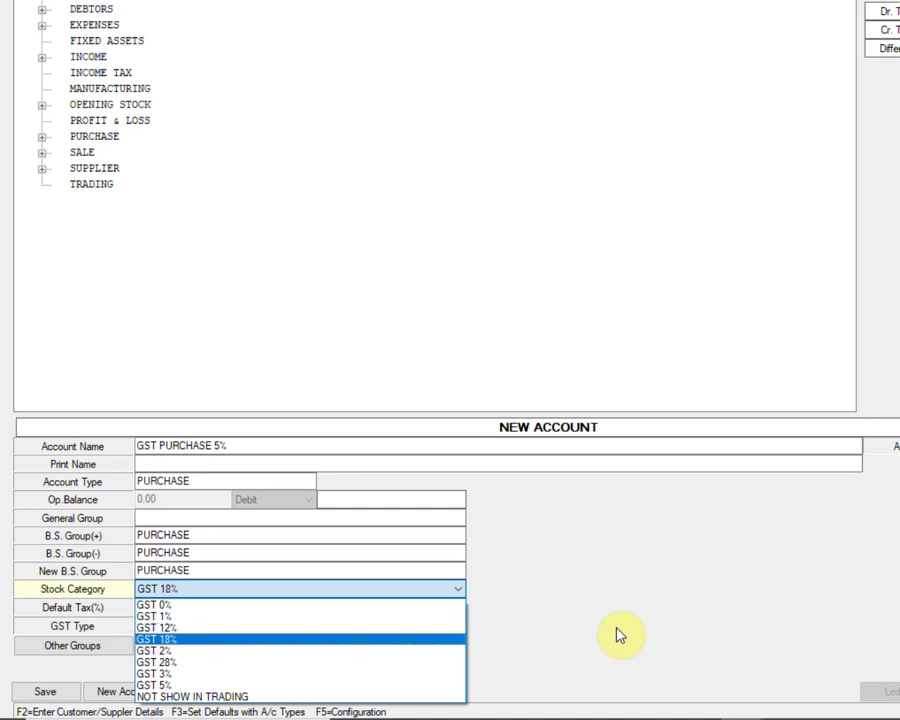
{"action": "key", "text": "Down"}
{"action": "key", "text": "Down"}
{"action": "key", "text": "Down"}
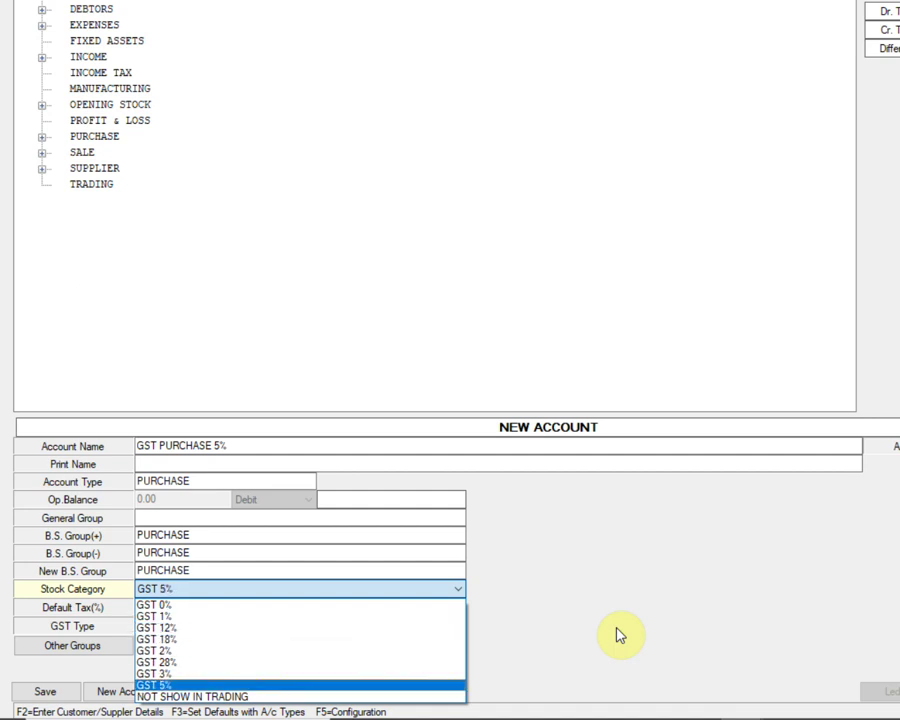
{"action": "key", "text": "Return"}
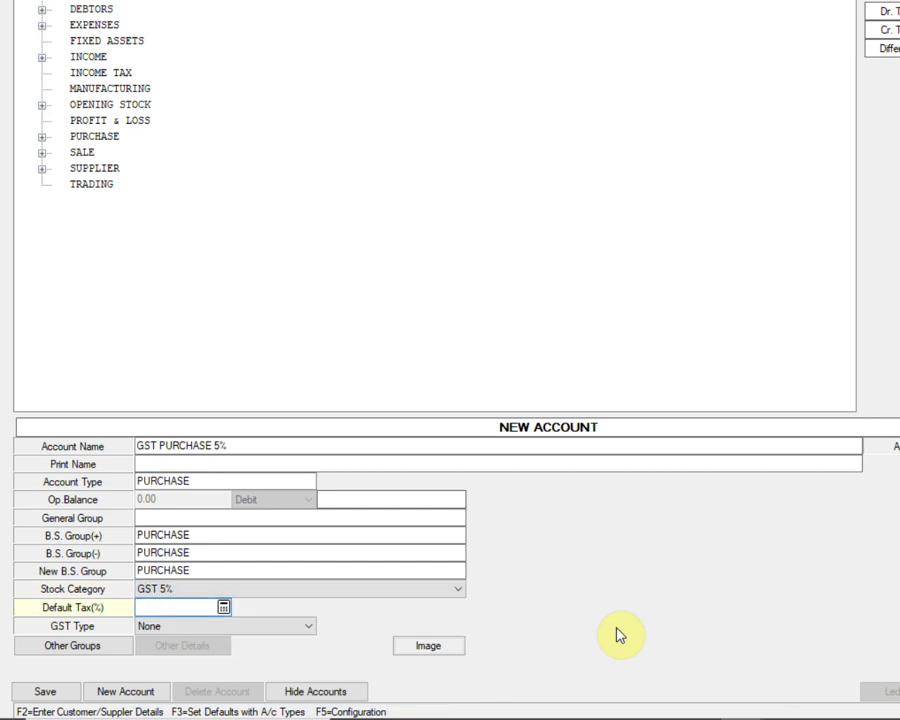
{"action": "key", "text": "Return"}
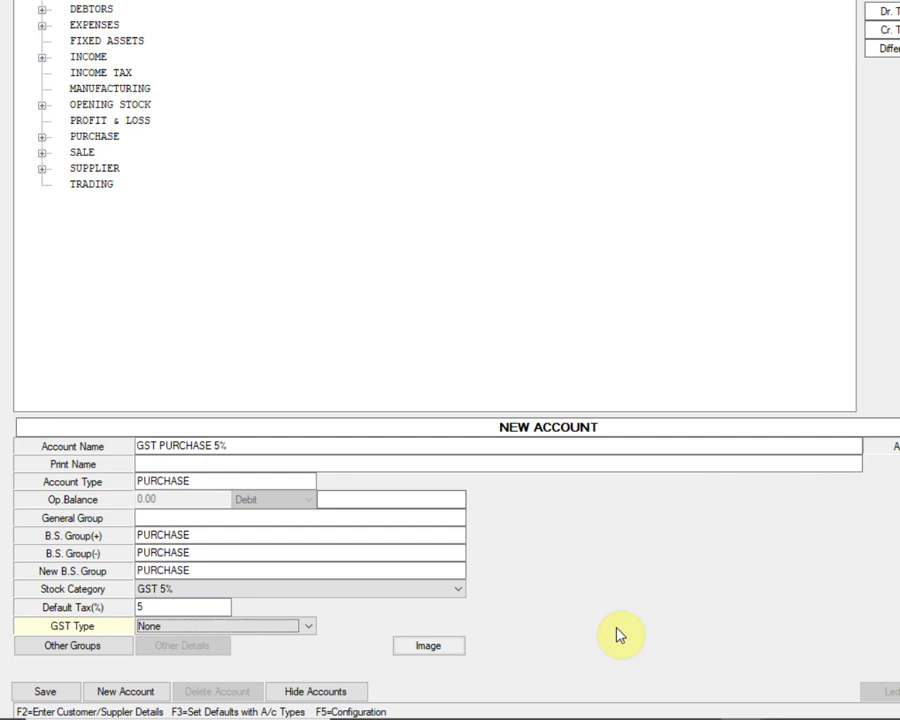
{"action": "left_click", "coordinate": [306, 628]}
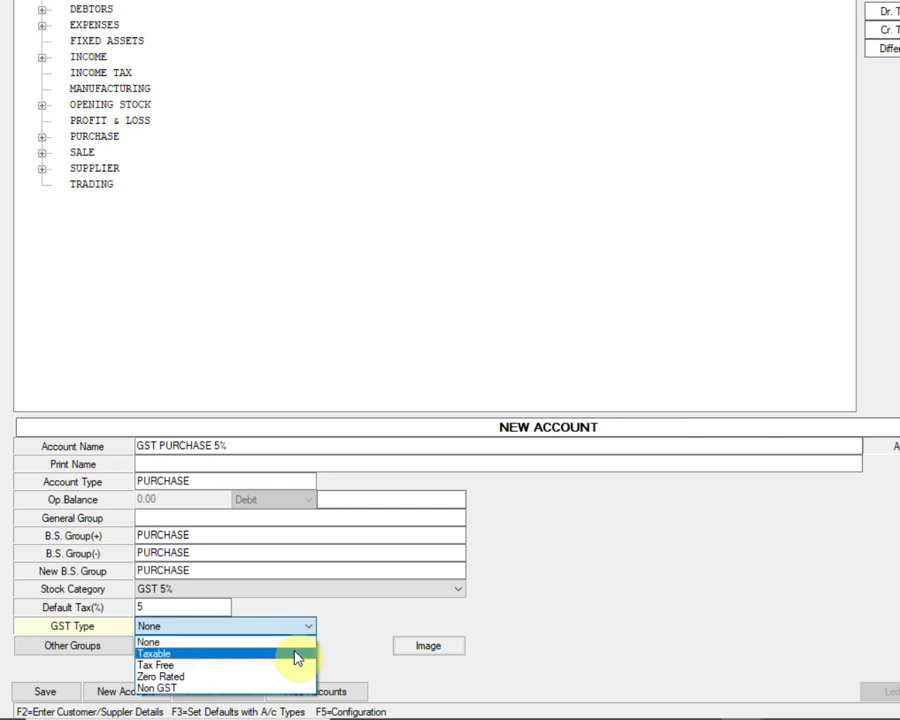
{"action": "left_click", "coordinate": [296, 656]}
{"action": "key", "text": "Tab"}
{"action": "left_click", "coordinate": [72, 692]}
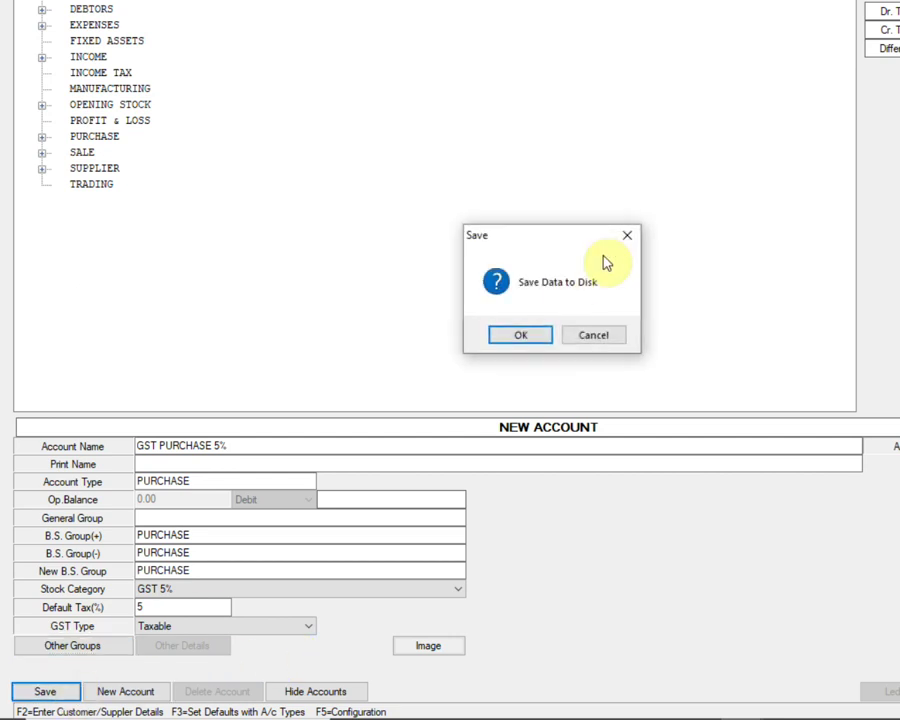
- Confirm the GST PURCHASE 5% save, then name a new account GST SALE 5% with type SALE
{"action": "left_click", "coordinate": [520, 336]}
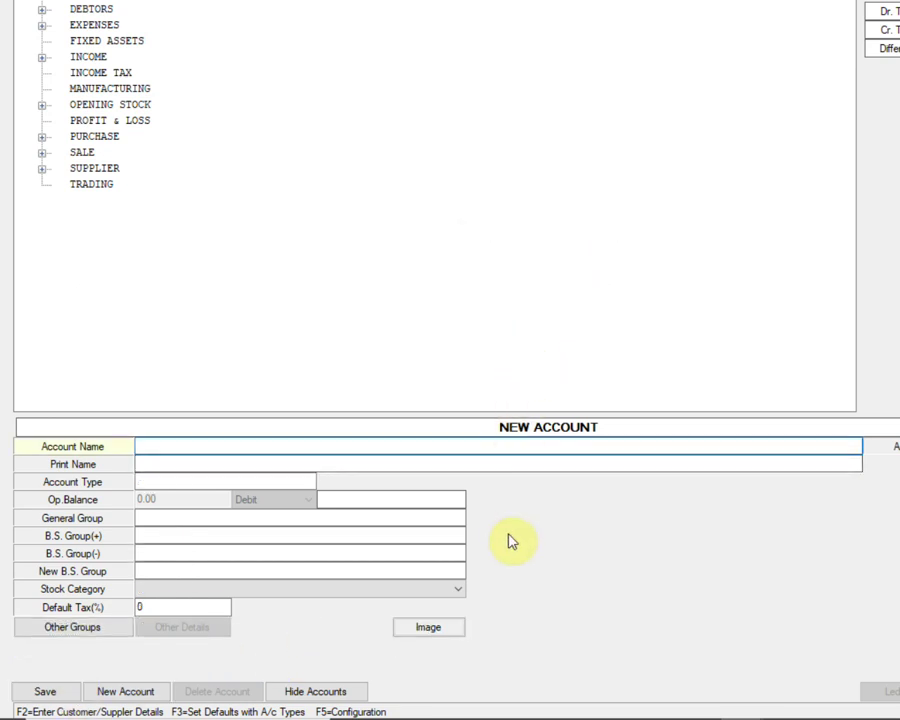
{"action": "type", "text": "GST SALE 5%"}
{"action": "key", "text": "Return"}
{"action": "key", "text": "Return"}
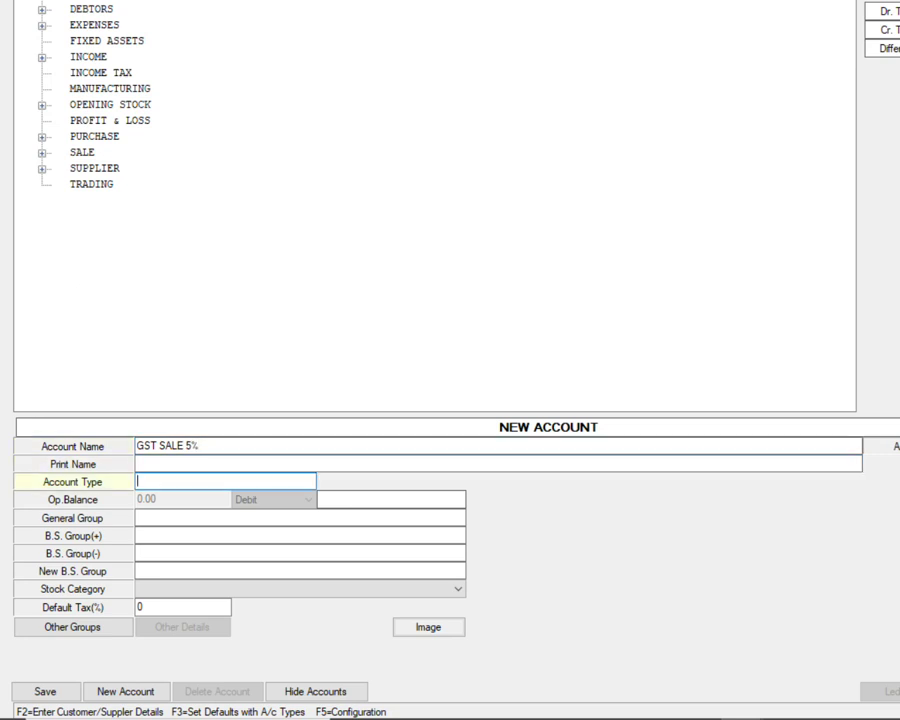
{"action": "type", "text": "SA"}
{"action": "key", "text": "Down"}
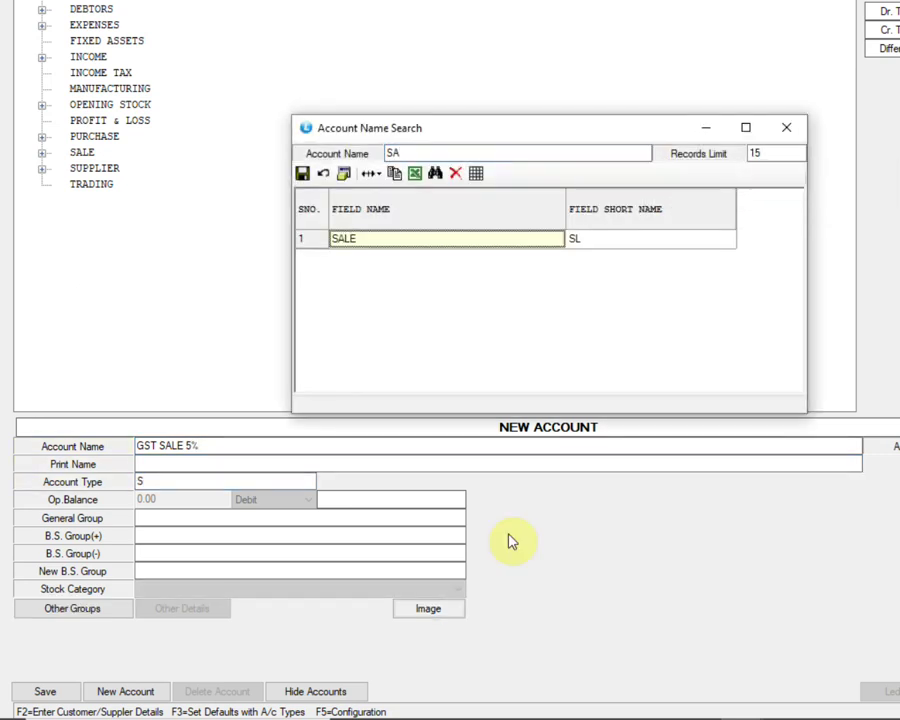
{"action": "key", "text": "Return"}
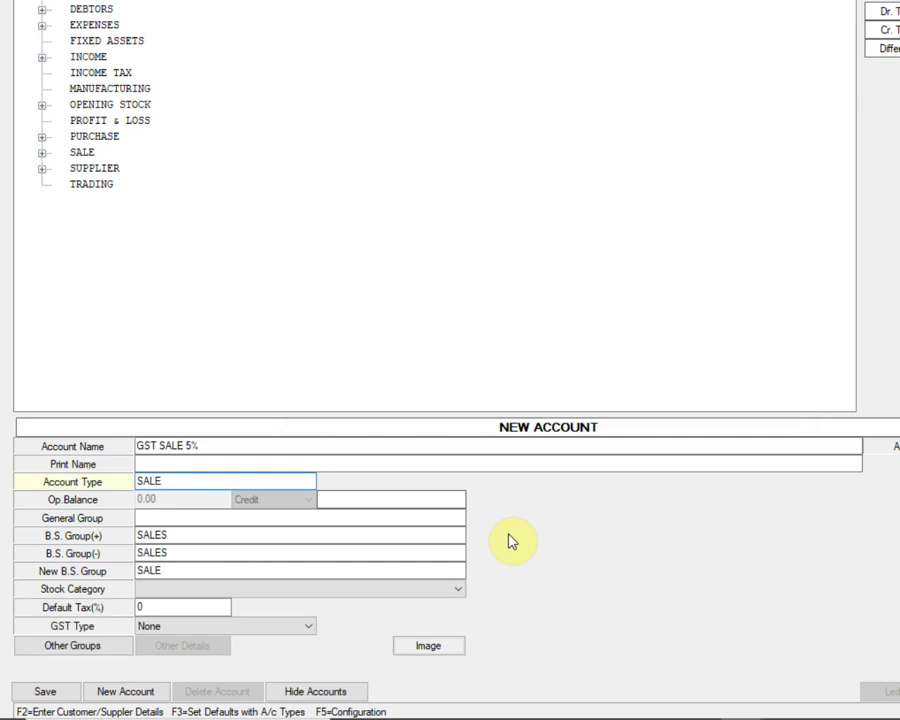
- Give it stock category GST 5%, 5% default tax and GST type Taxable, then save and confirm
{"action": "key", "text": "Return"}
{"action": "key", "text": "Return"}
{"action": "key", "text": "Return"}
{"action": "key", "text": "Return"}
{"action": "key", "text": "Return"}
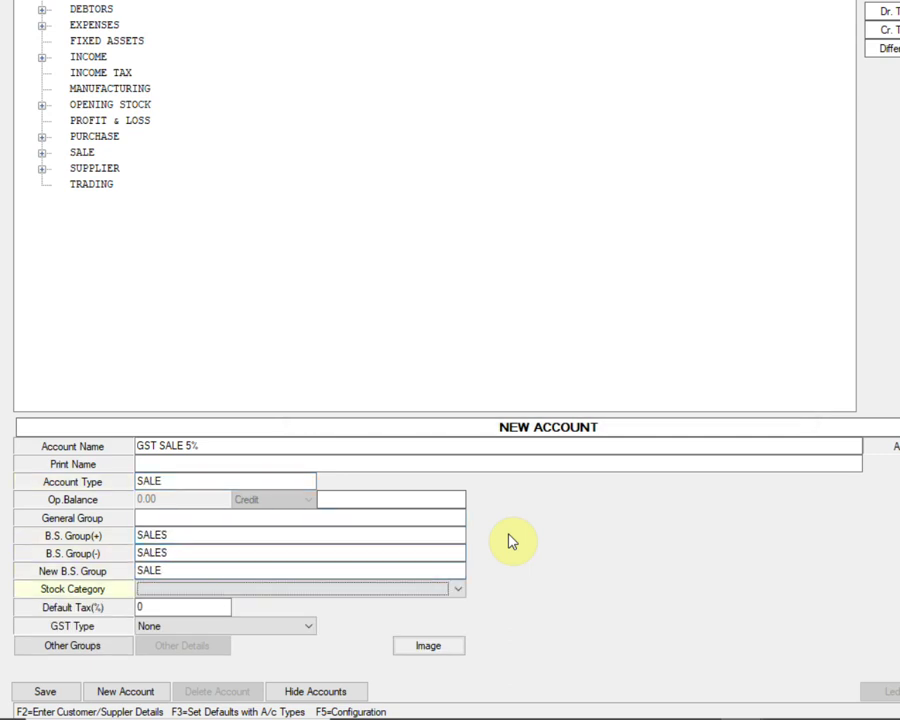
{"action": "key", "text": "Down"}
{"action": "key", "text": "Down"}
{"action": "key", "text": "Down"}
{"action": "key", "text": "Down"}
{"action": "key", "text": "Down"}
{"action": "key", "text": "Down"}
{"action": "key", "text": "Down"}
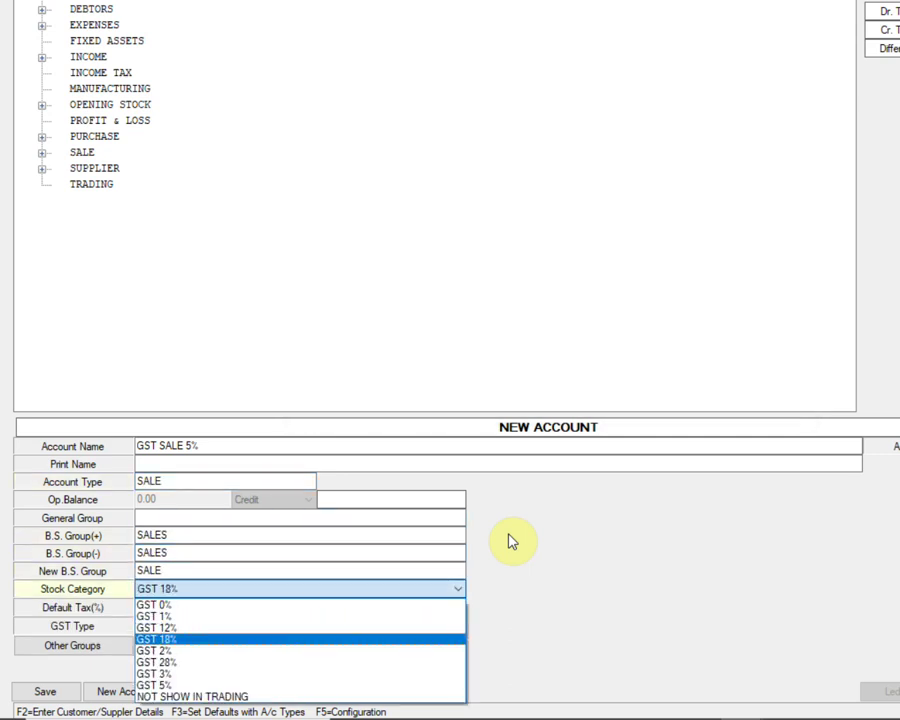
{"action": "key", "text": "Return"}
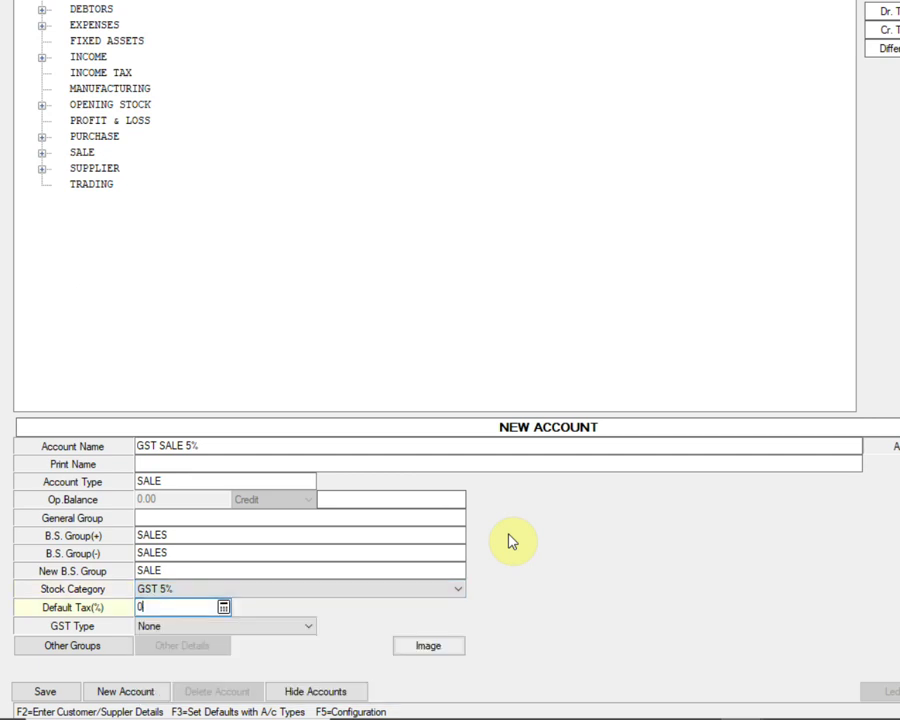
{"action": "key", "text": "Return"}
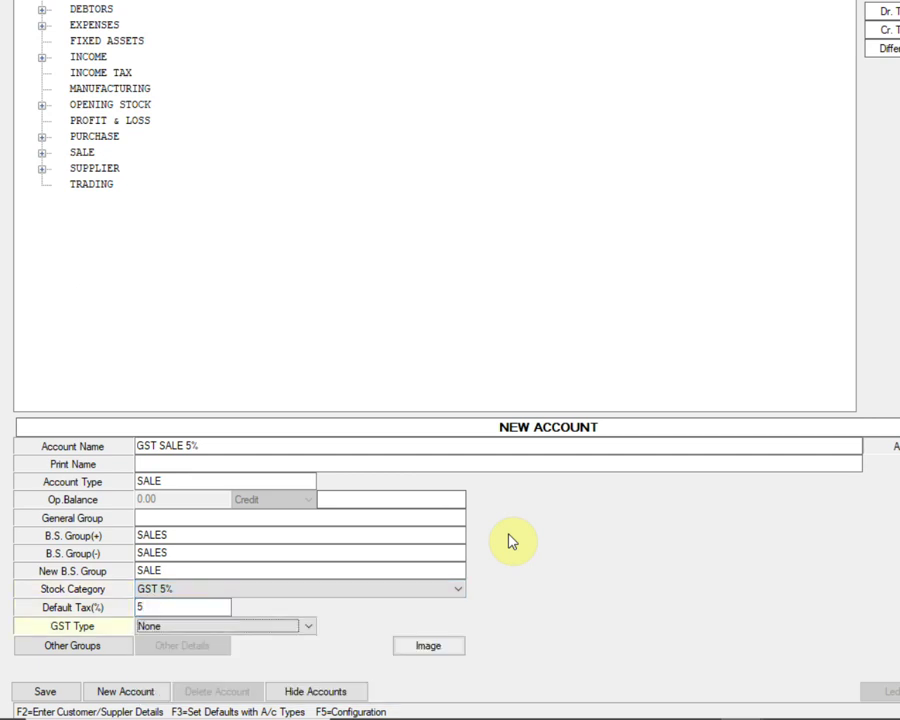
{"action": "left_click", "coordinate": [289, 629]}
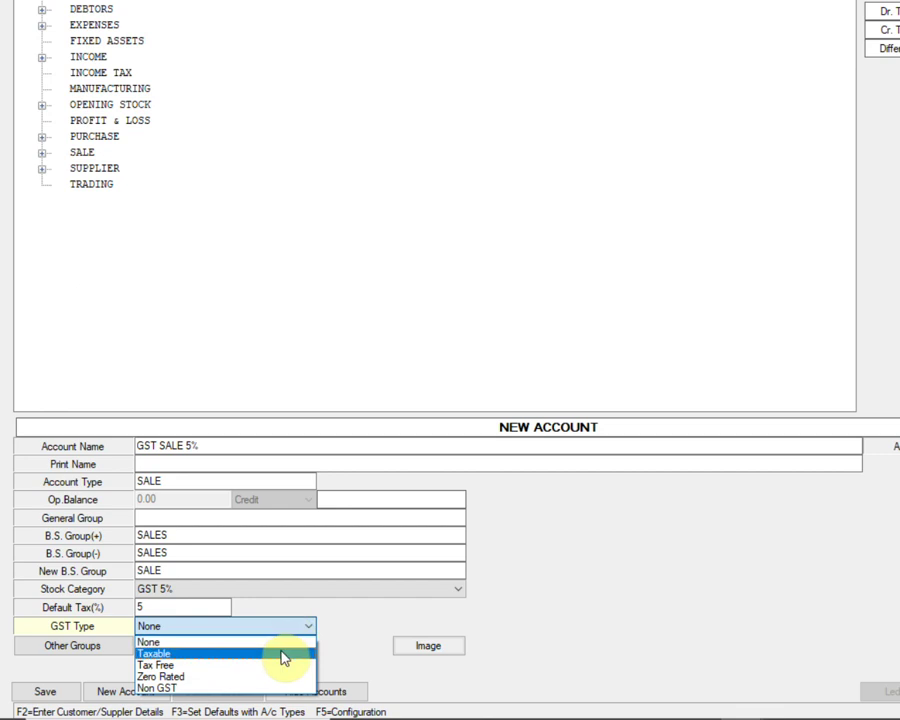
{"action": "left_click", "coordinate": [284, 655]}
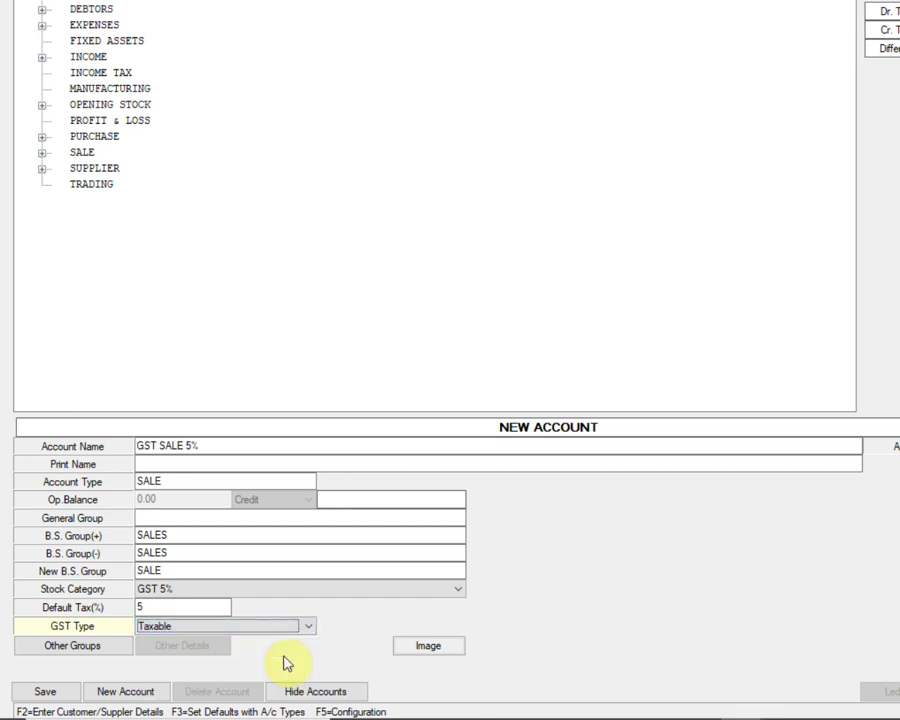
{"action": "left_click", "coordinate": [67, 697]}
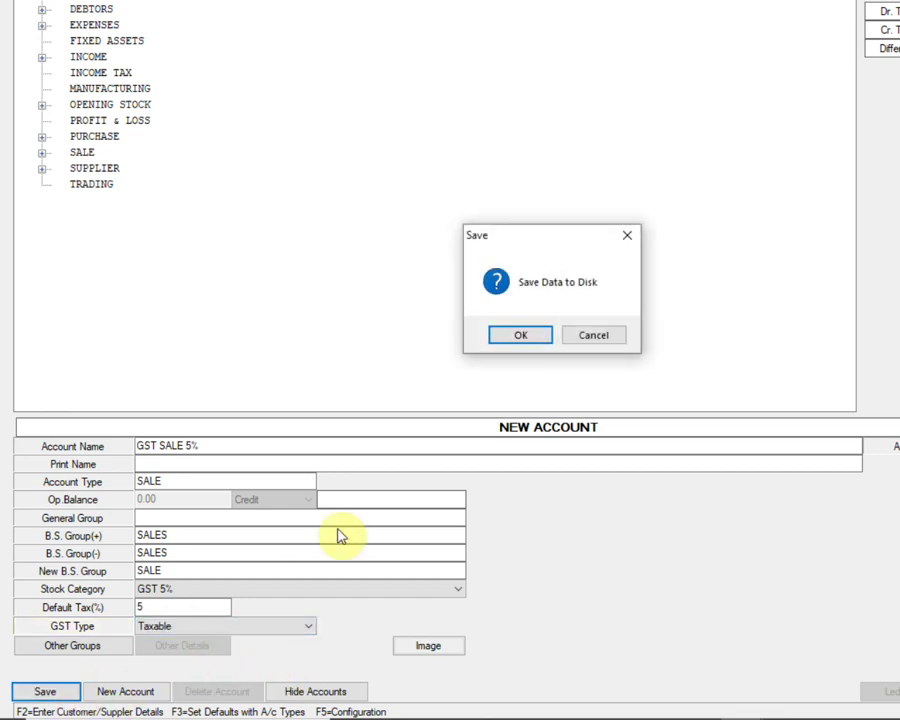
{"action": "left_click", "coordinate": [514, 334]}
- Dismiss the save message and create CGST INPUT 6% with type CURRENT LIABILITIES
{"action": "left_click", "coordinate": [585, 342]}
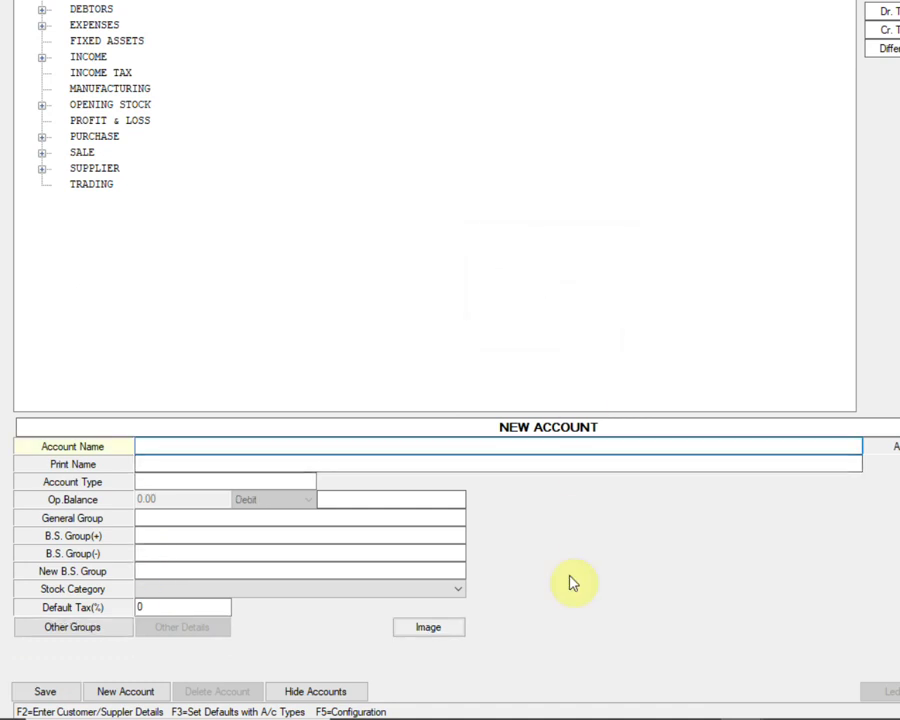
{"action": "type", "text": "CGST INPUT 6%"}
{"action": "key", "text": "Return"}
{"action": "key", "text": "Return"}
{"action": "type", "text": "C"}
{"action": "key", "text": "Down"}
{"action": "key", "text": "Down"}
{"action": "key", "text": "Down"}
{"action": "key", "text": "Down"}
{"action": "key", "text": "Down"}
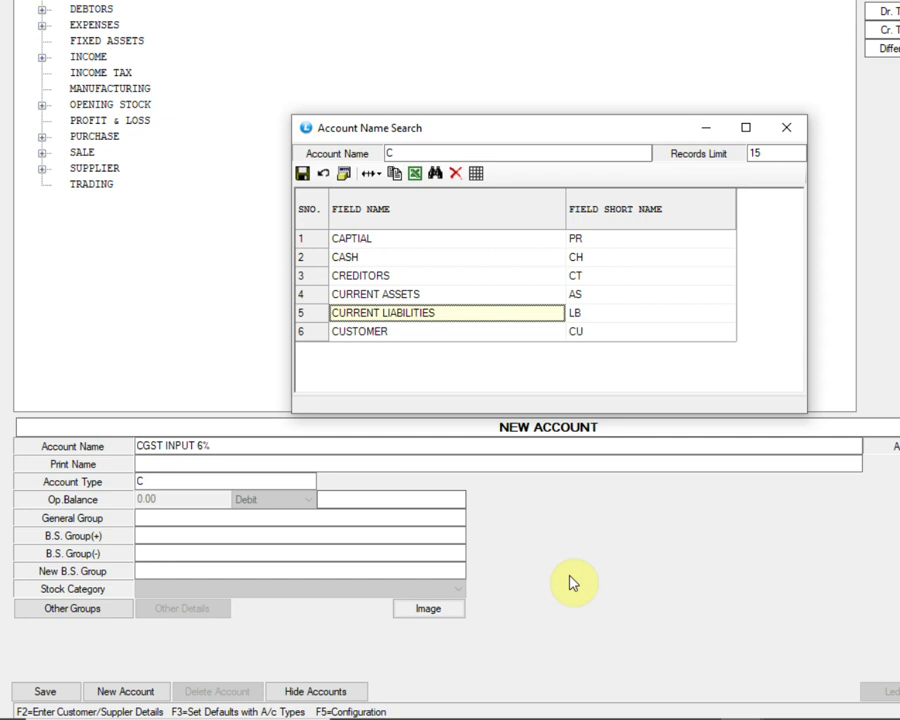
{"action": "key", "text": "Return"}
{"action": "key", "text": "Return"}
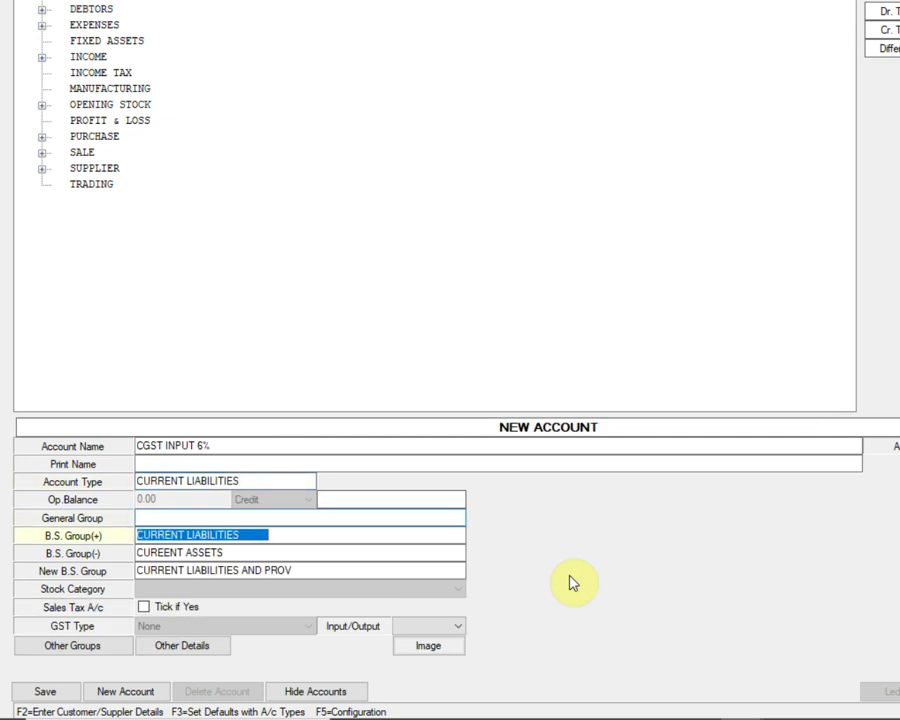
- Mark it as a sales tax account with 6% default tax and GST type CGST
{"action": "left_click", "coordinate": [144, 610]}
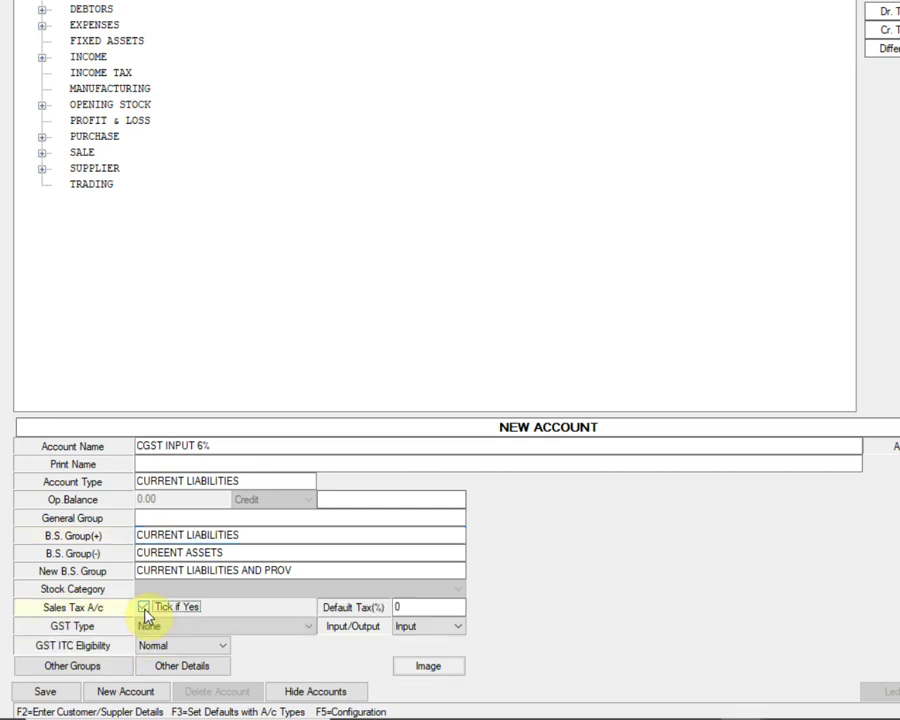
{"action": "left_click", "coordinate": [410, 607]}
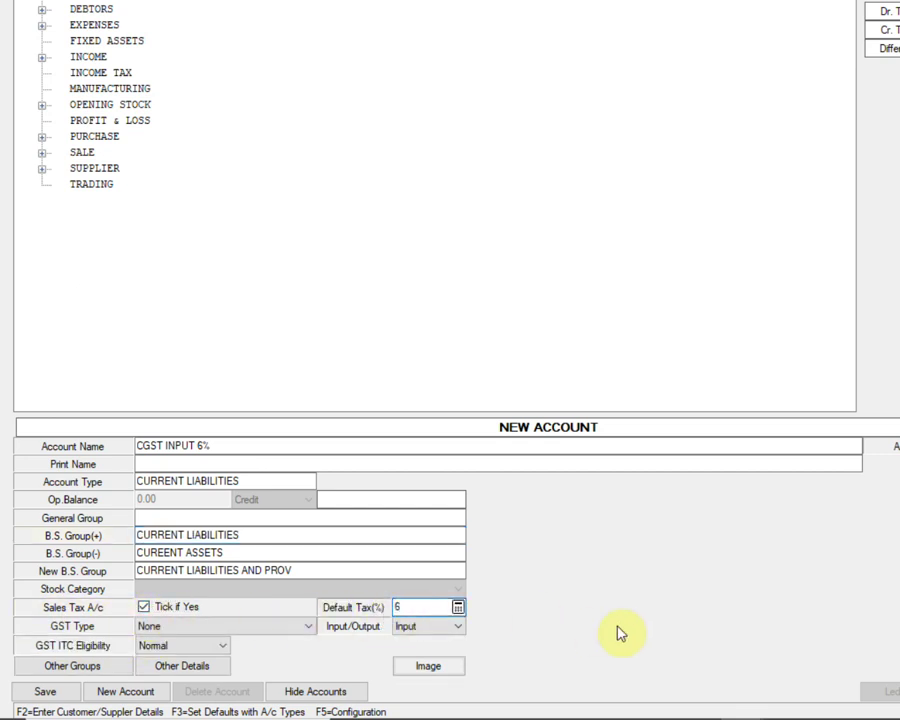
{"action": "type", "text": "6"}
{"action": "key", "text": "Tab"}
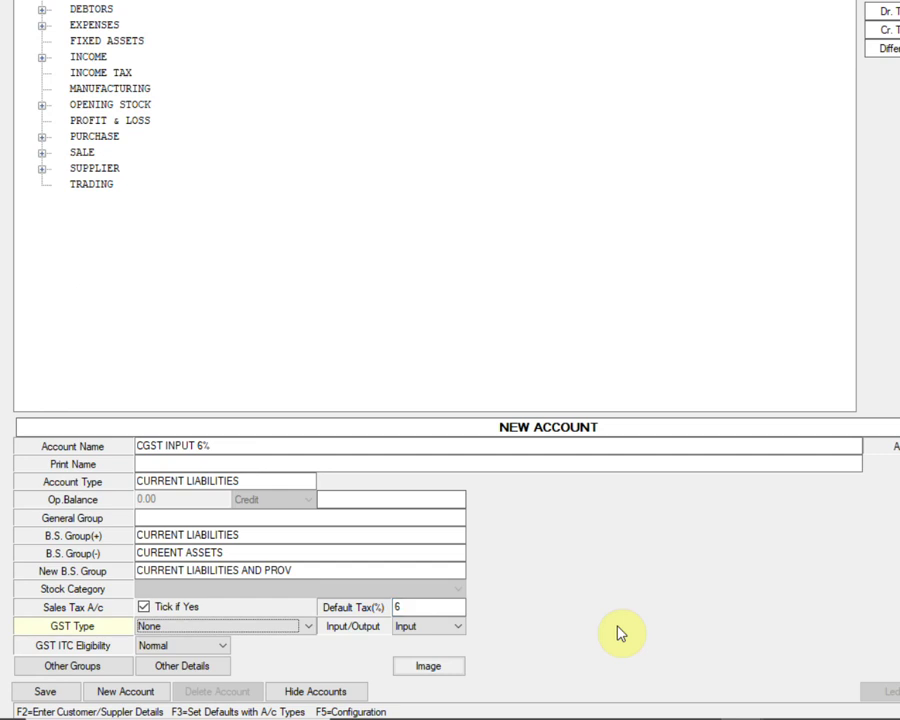
{"action": "left_click", "coordinate": [300, 630]}
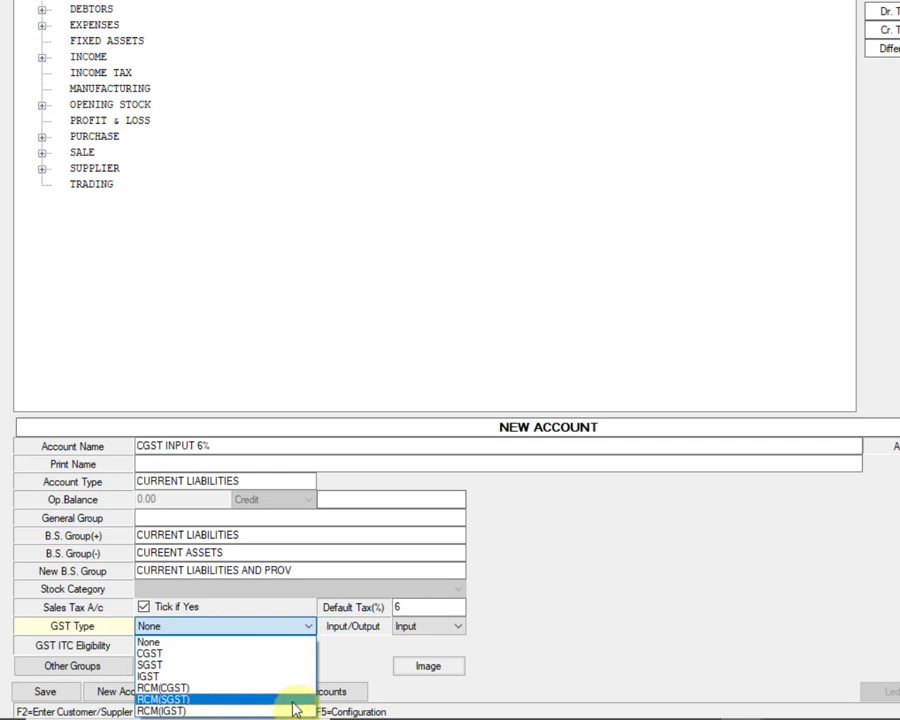
{"action": "left_click", "coordinate": [295, 655]}
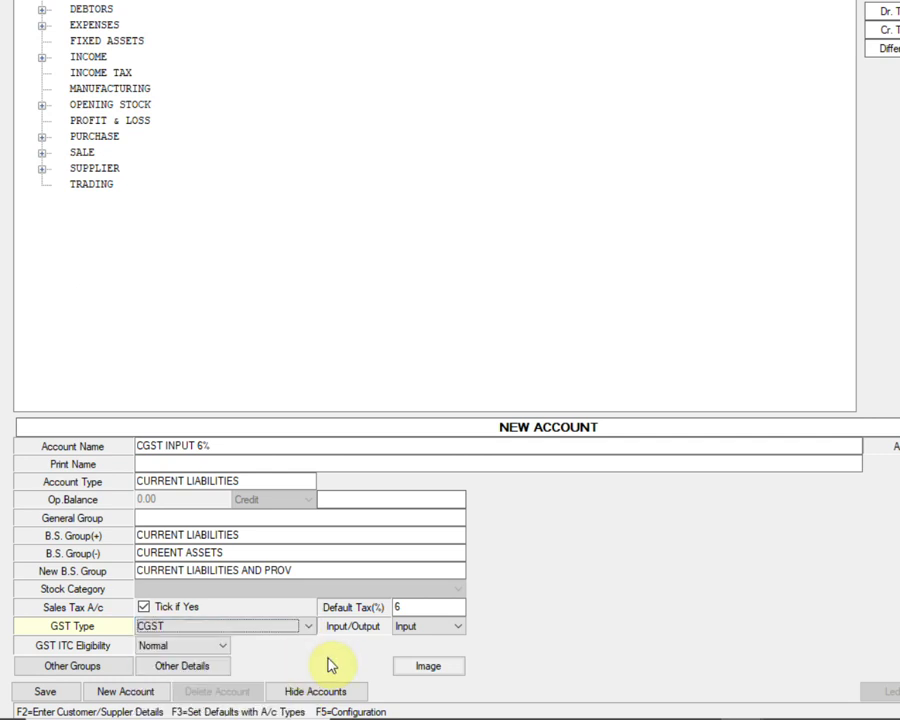
{"action": "key", "text": "Tab"}
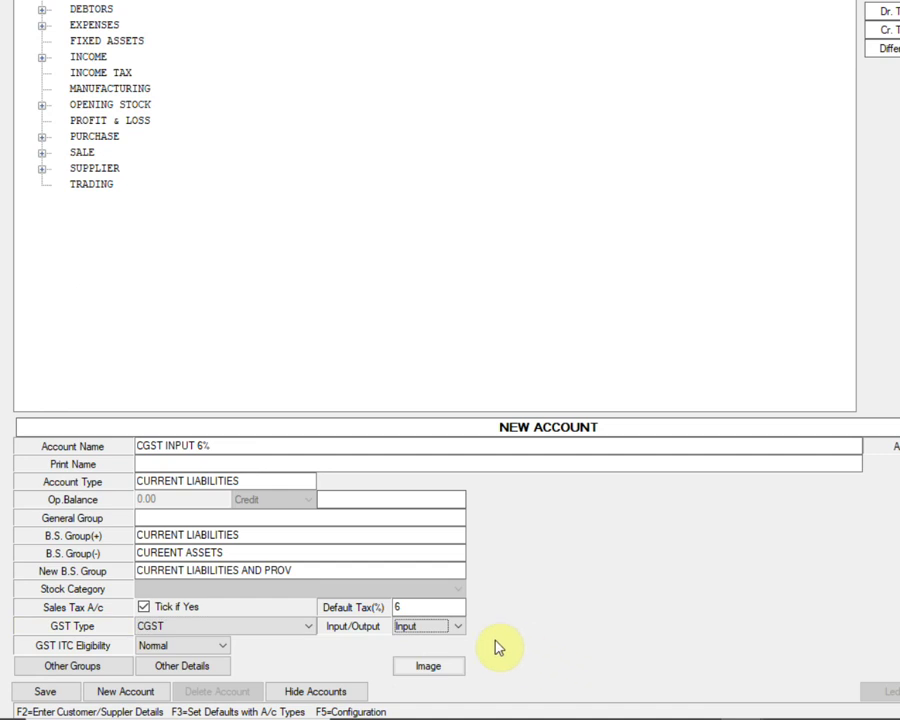
- Keep it as Input with Normal ITC eligibility, then save and confirm
{"action": "left_click", "coordinate": [458, 627]}
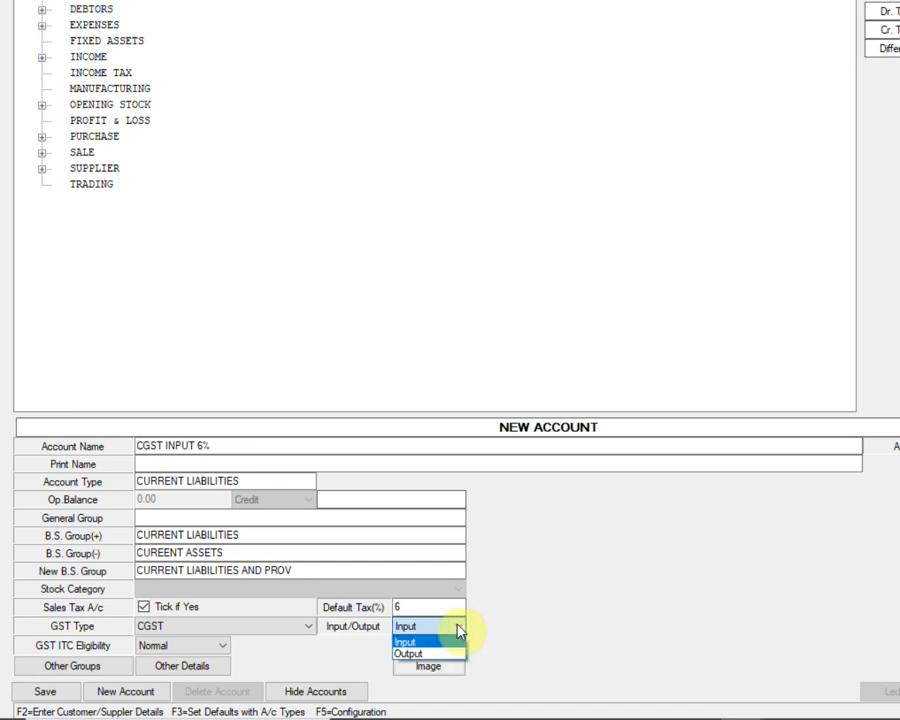
{"action": "left_click", "coordinate": [459, 629]}
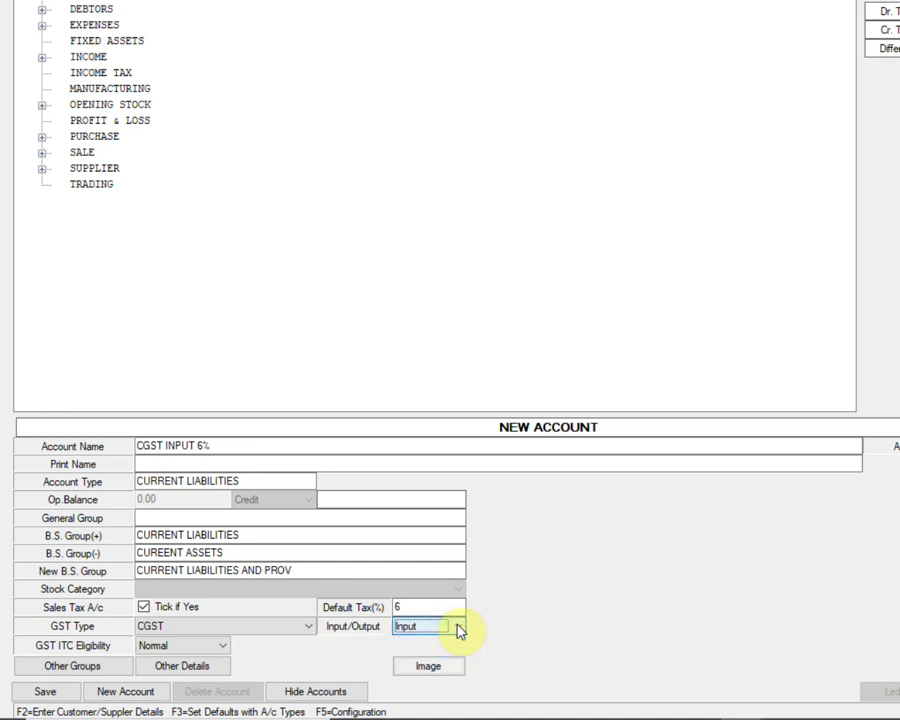
{"action": "key", "text": "Tab"}
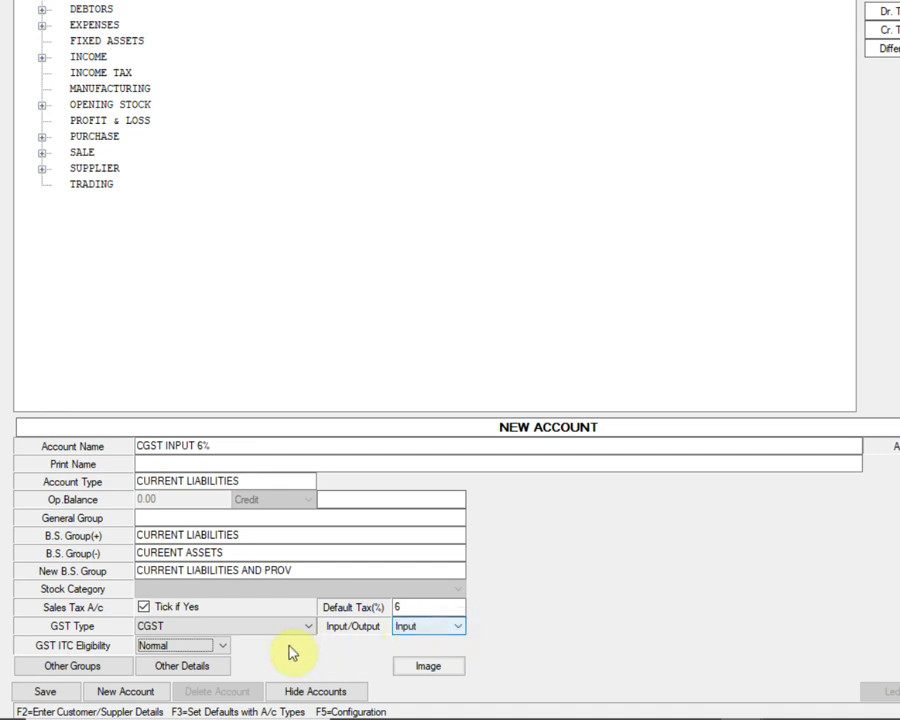
{"action": "left_click", "coordinate": [220, 650]}
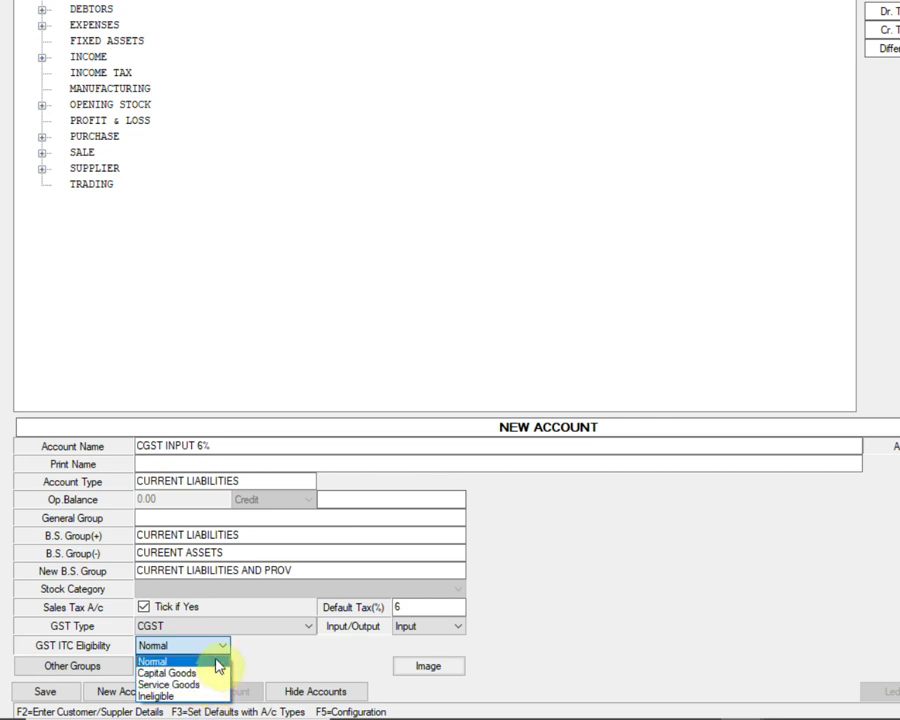
{"action": "left_click", "coordinate": [219, 662]}
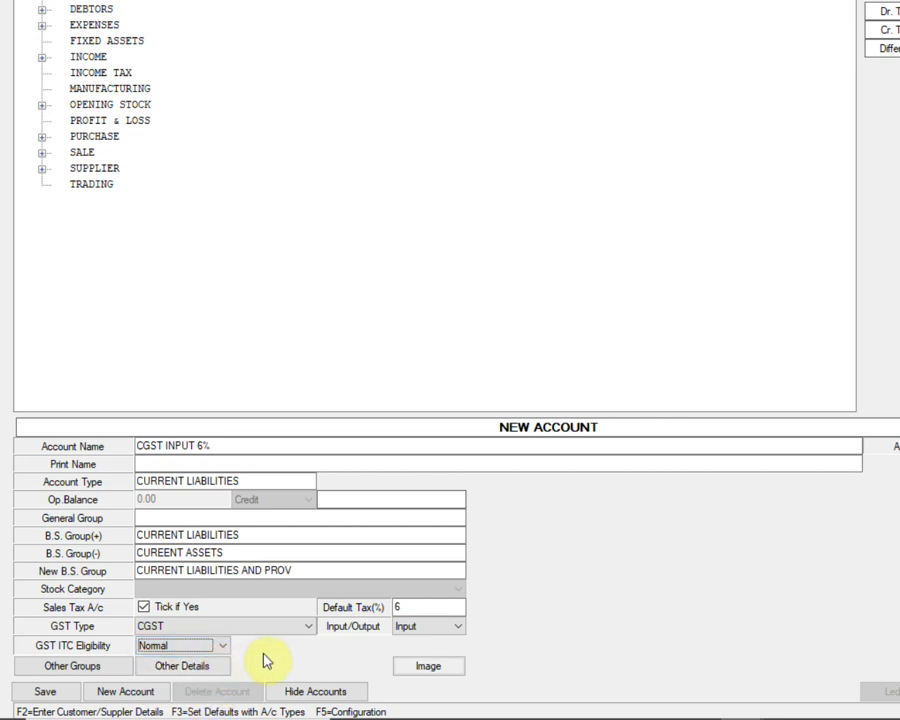
{"action": "left_click", "coordinate": [44, 691]}
{"action": "left_click", "coordinate": [519, 339]}
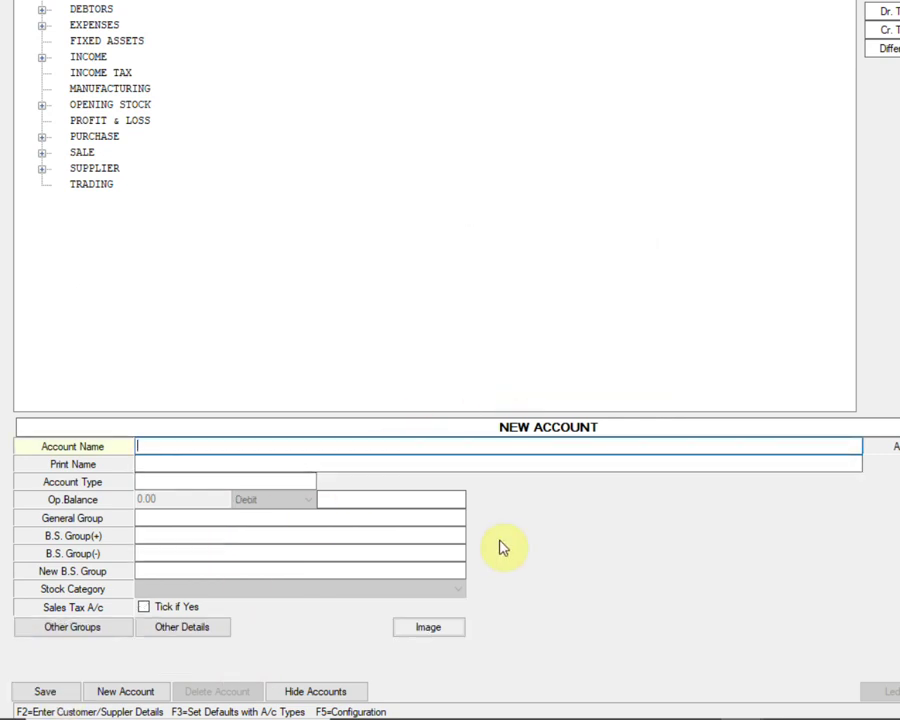
- Name the account CGST OUTPUT 6% with account type CURRENT LIABILITIES
{"action": "type", "text": "CGST OUTPUT 6%"}
{"action": "key", "text": "Return"}
{"action": "key", "text": "Return"}
{"action": "type", "text": "CU"}
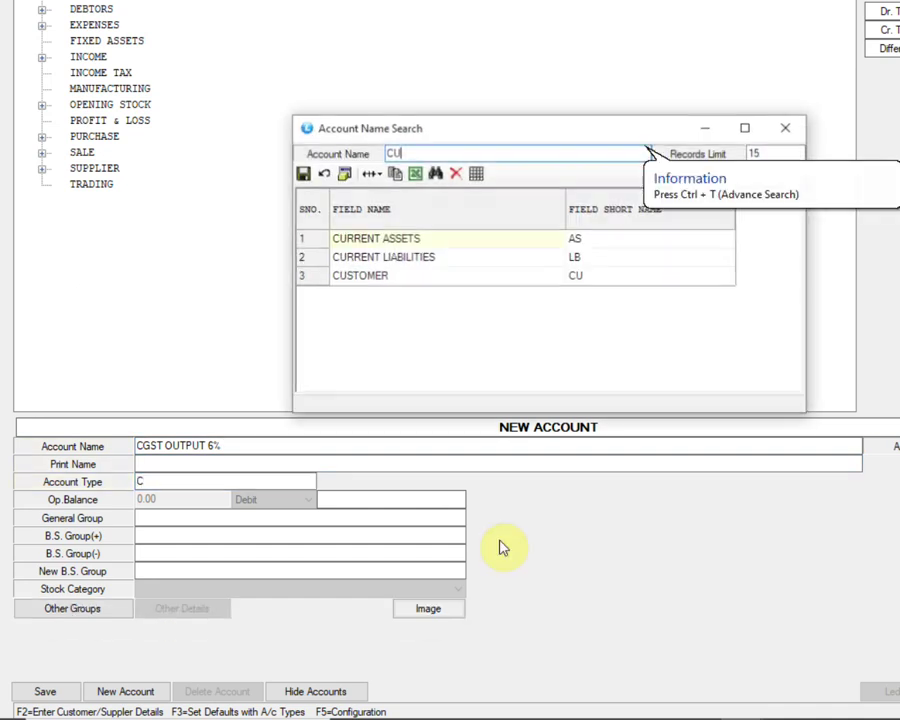
{"action": "key", "text": "Down"}
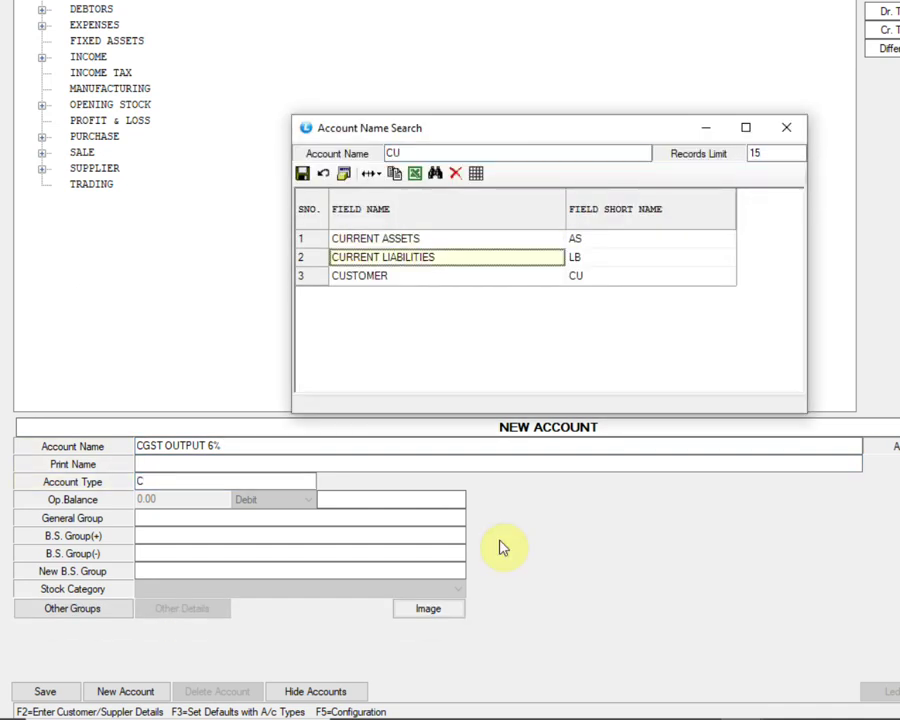
{"action": "key", "text": "Return"}
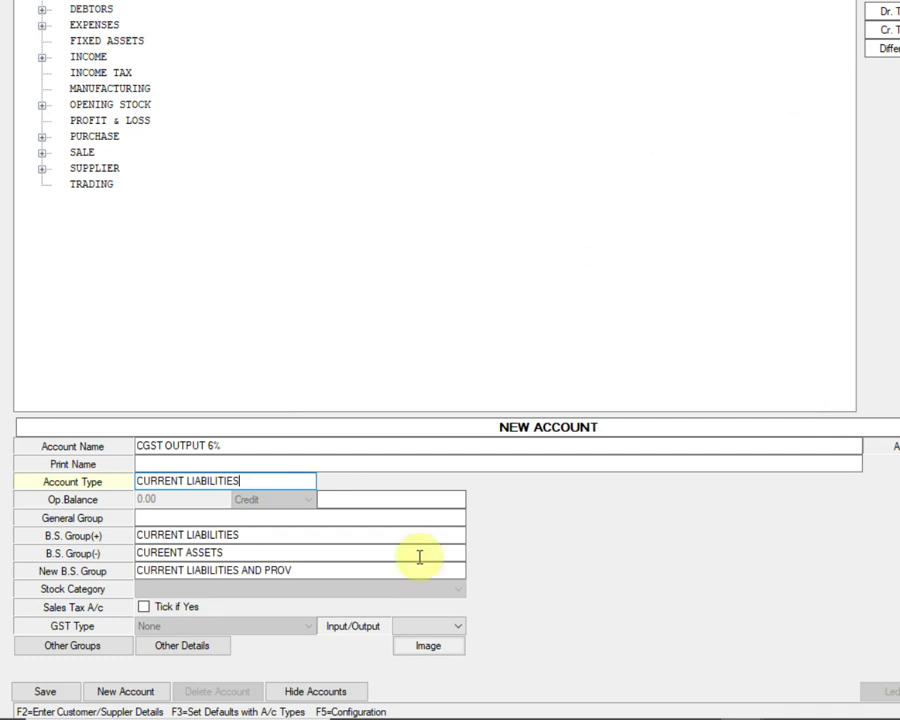
- Tick Sales Tax A/c, enter 6% default tax and choose GST type CGST
{"action": "left_click", "coordinate": [144, 608]}
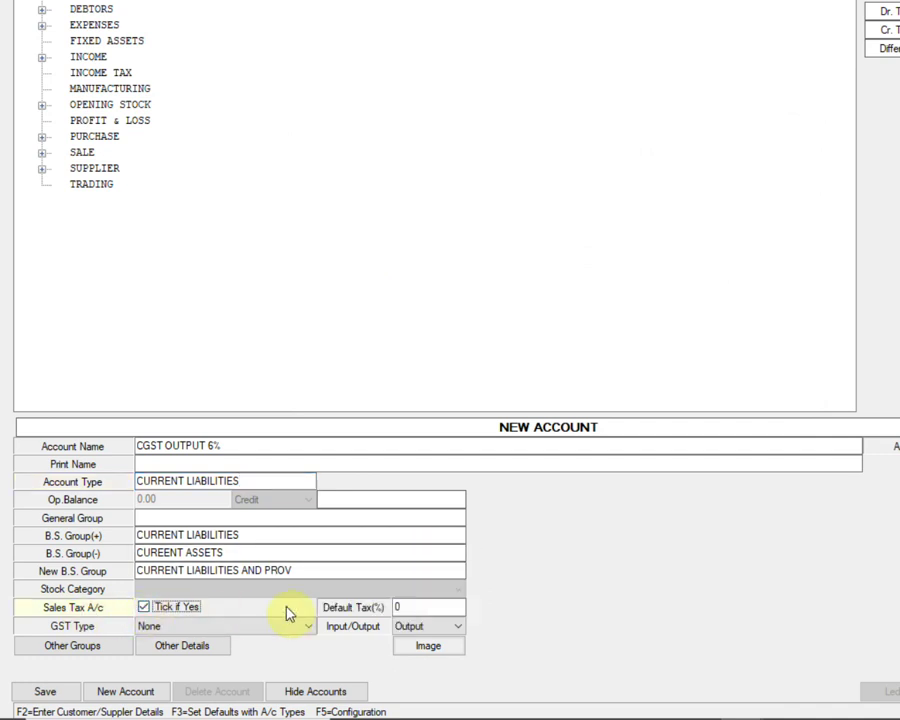
{"action": "left_click", "coordinate": [426, 607]}
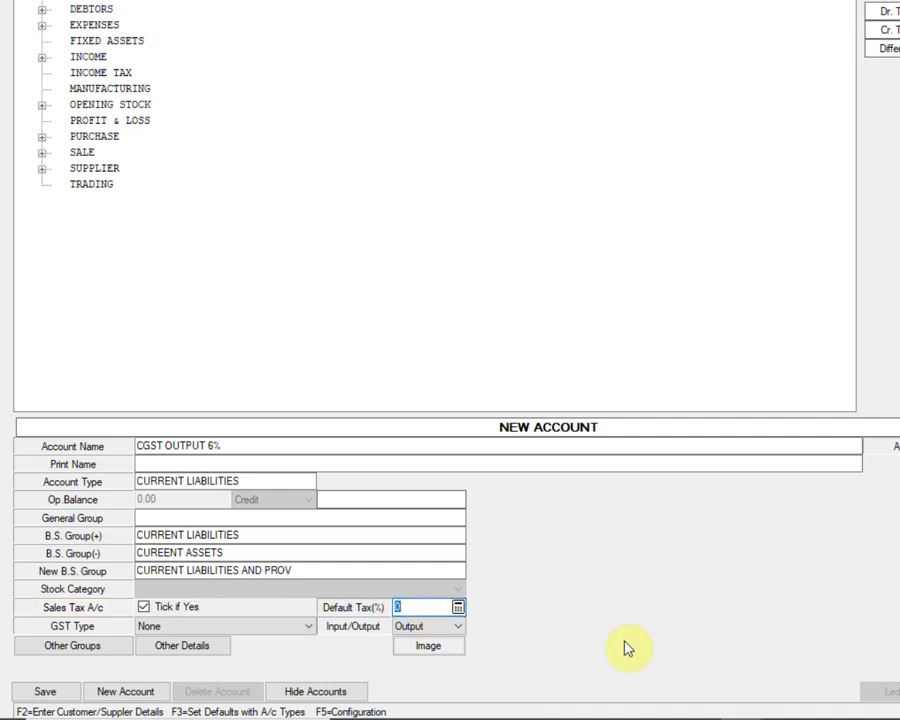
{"action": "type", "text": "6"}
{"action": "key", "text": "Tab"}
{"action": "left_click", "coordinate": [296, 628]}
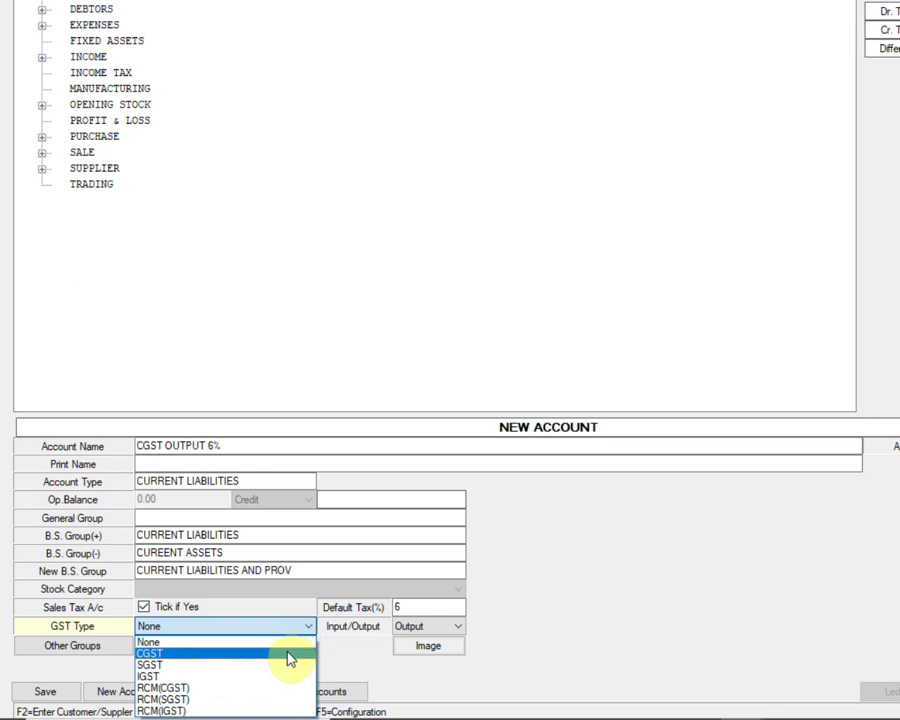
{"action": "left_click", "coordinate": [289, 655]}
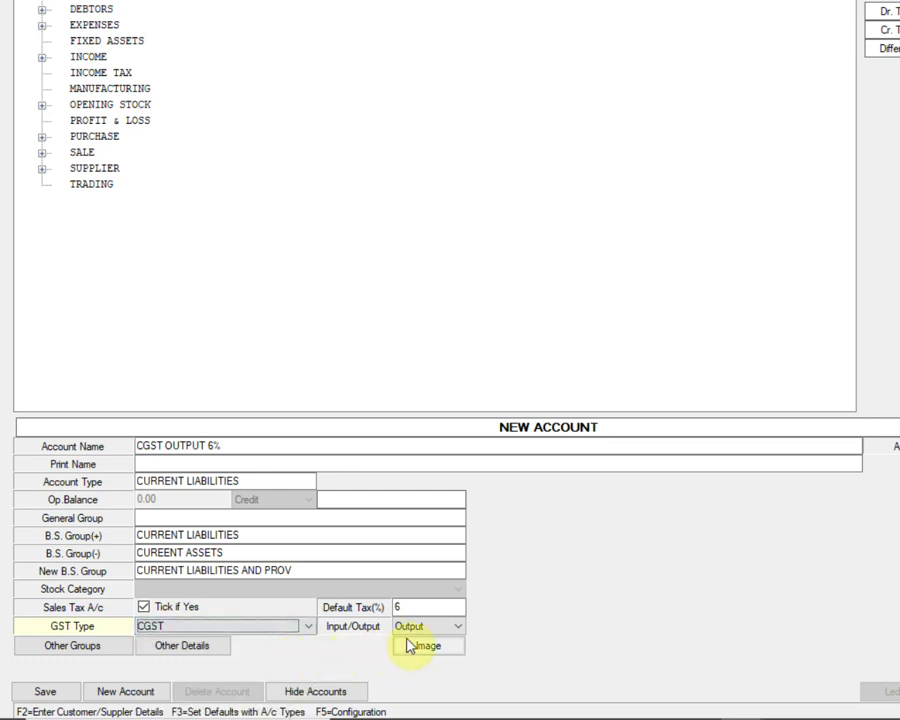
- Set the account to Output and save it
{"action": "left_click", "coordinate": [456, 630]}
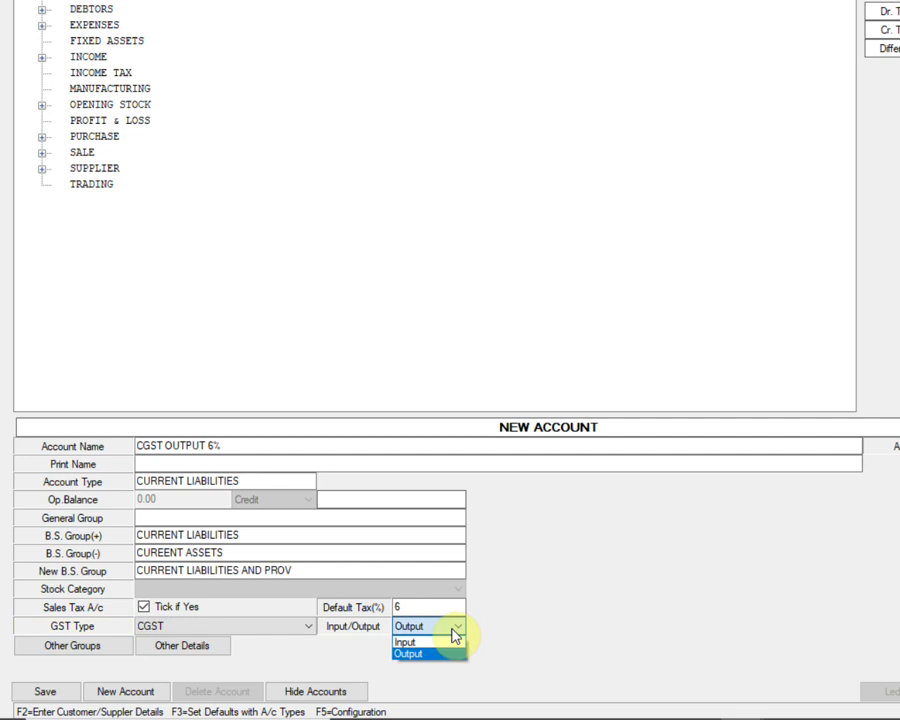
{"action": "left_click", "coordinate": [456, 632]}
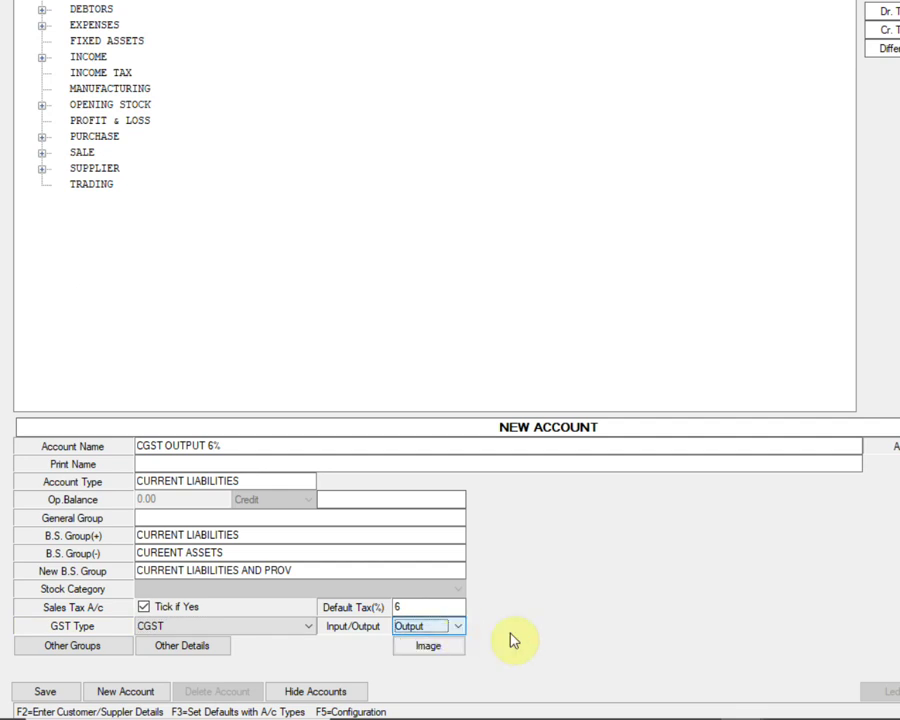
{"action": "key", "text": "Tab"}
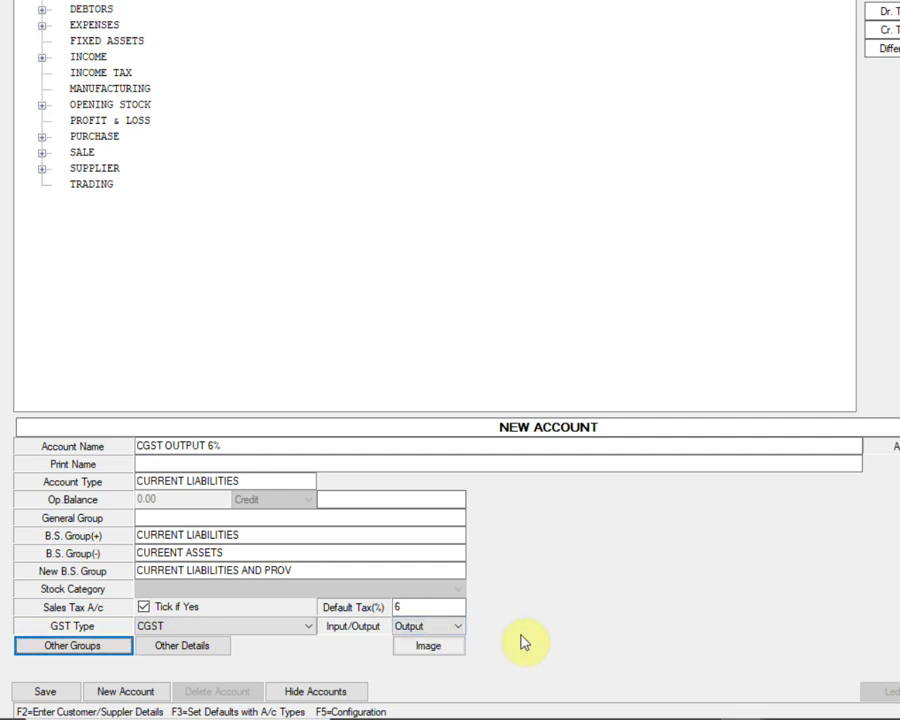
{"action": "left_click", "coordinate": [22, 694]}
{"action": "left_click", "coordinate": [520, 338]}
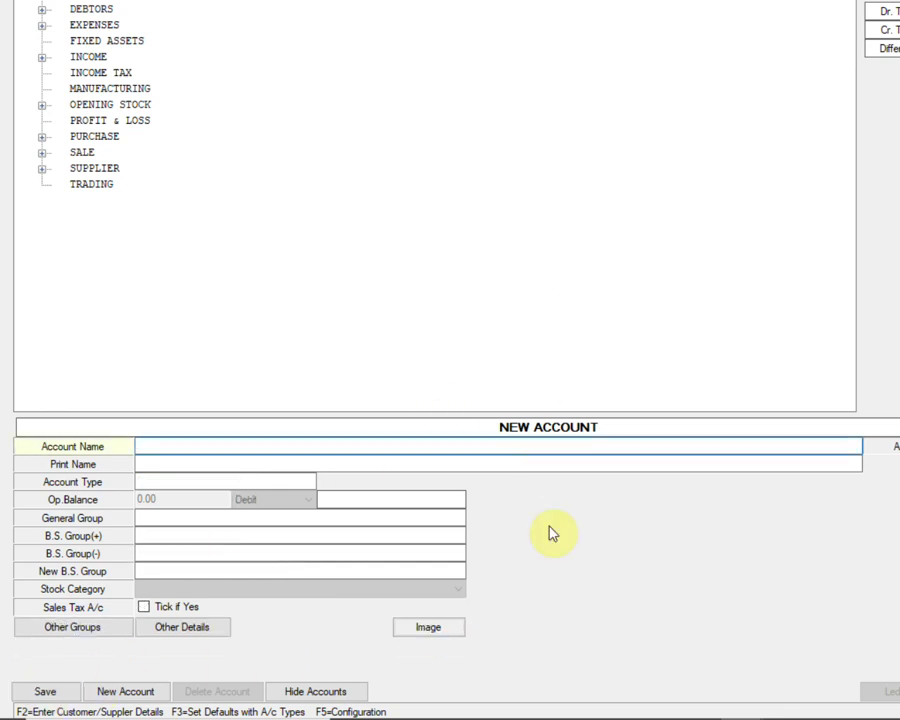